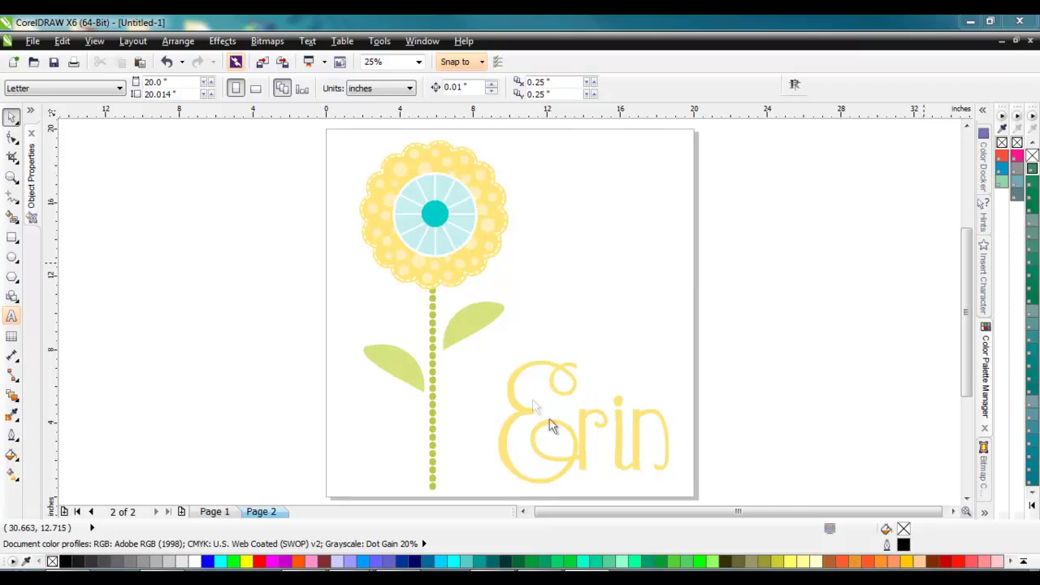
# - Switch to wireframe view, expand the Object Properties docker, and select the faded flower bitmap
pyautogui.click(95, 41)
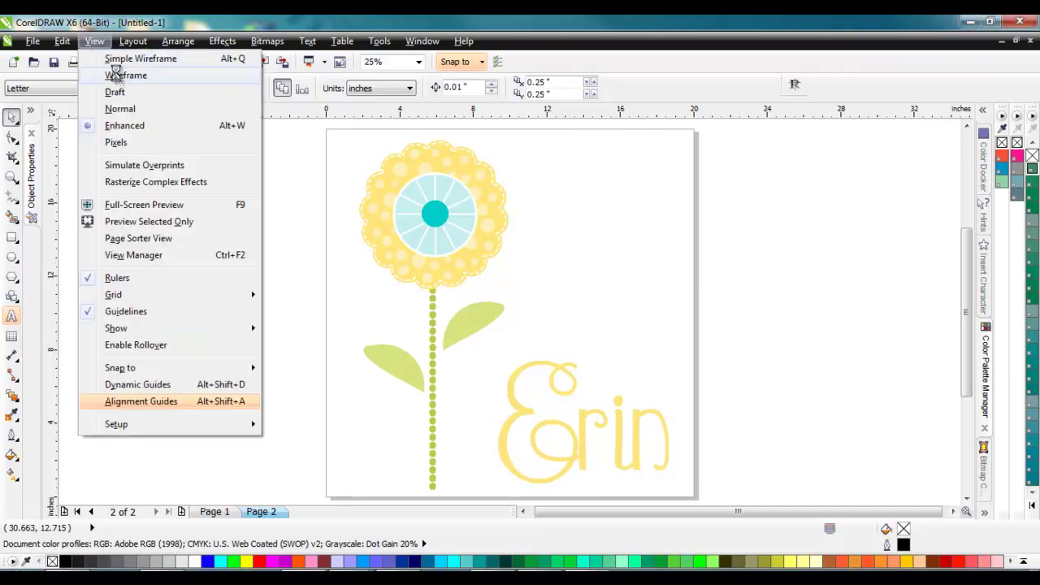
pyautogui.click(120, 74)
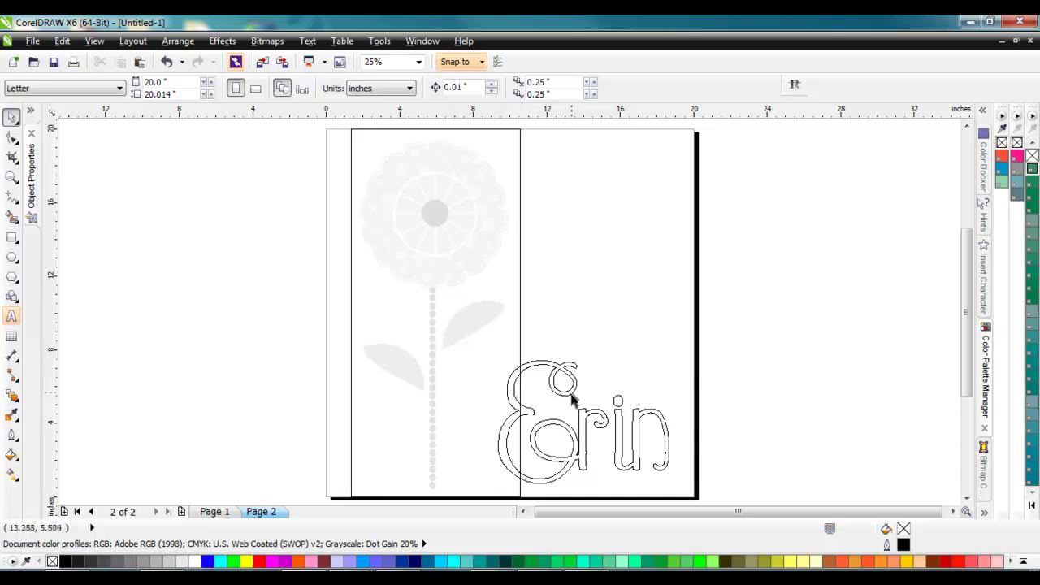
pyautogui.click(31, 116)
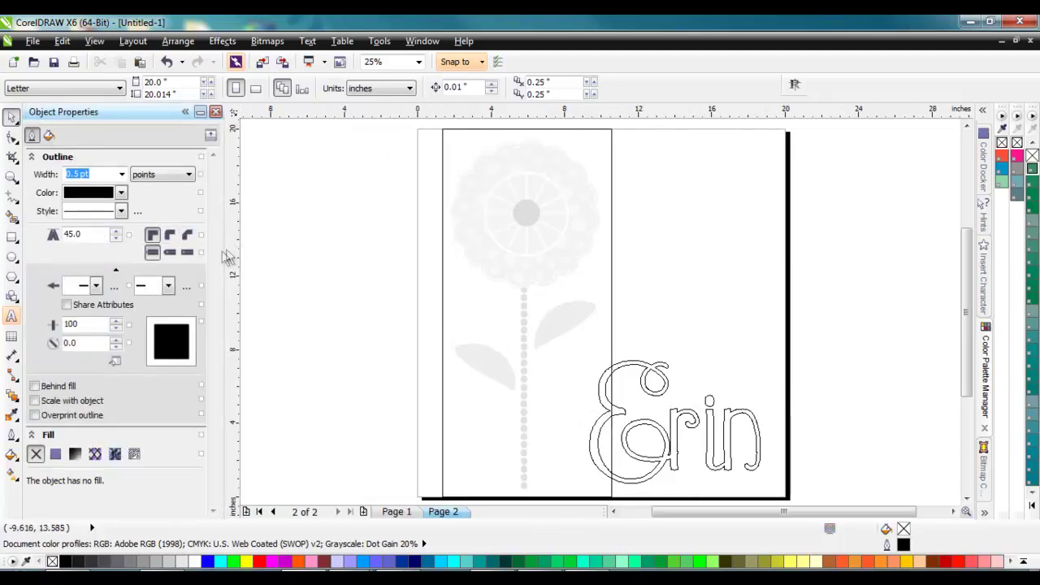
pyautogui.click(490, 209)
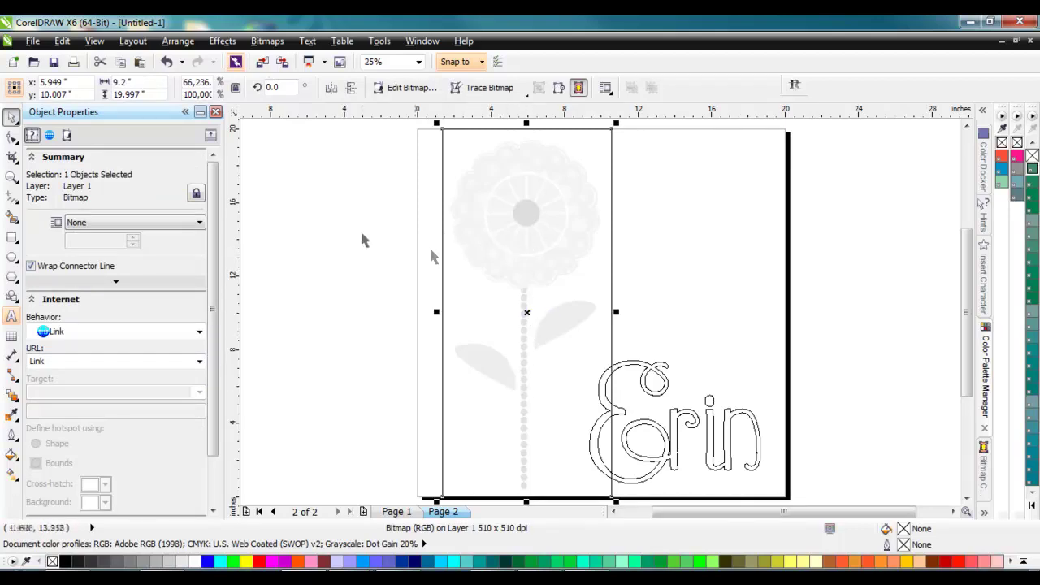
# - Inspect the flower bitmap's Bitmap properties: 4693 x 10199 pixels, 24-bit RGB at 510 dpi
pyautogui.click(67, 136)
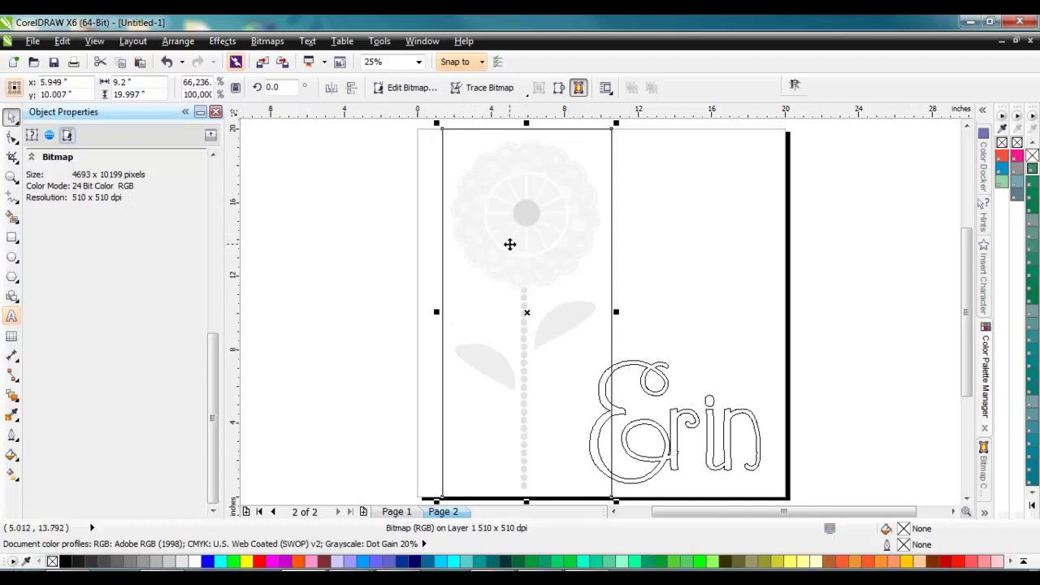
pyautogui.scroll(2, 459, 233)
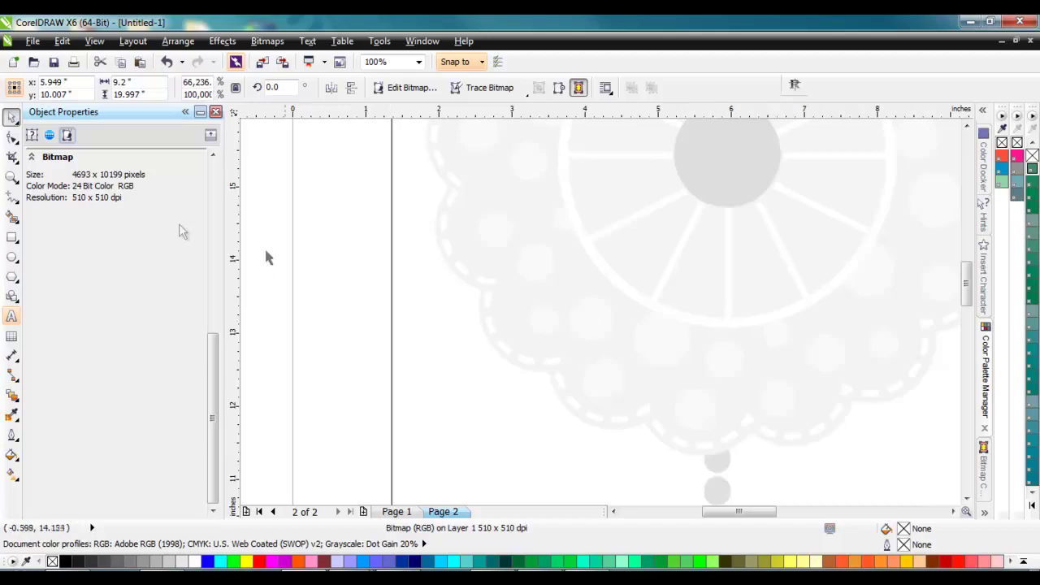
pyautogui.hotkey('shift', 'F4')
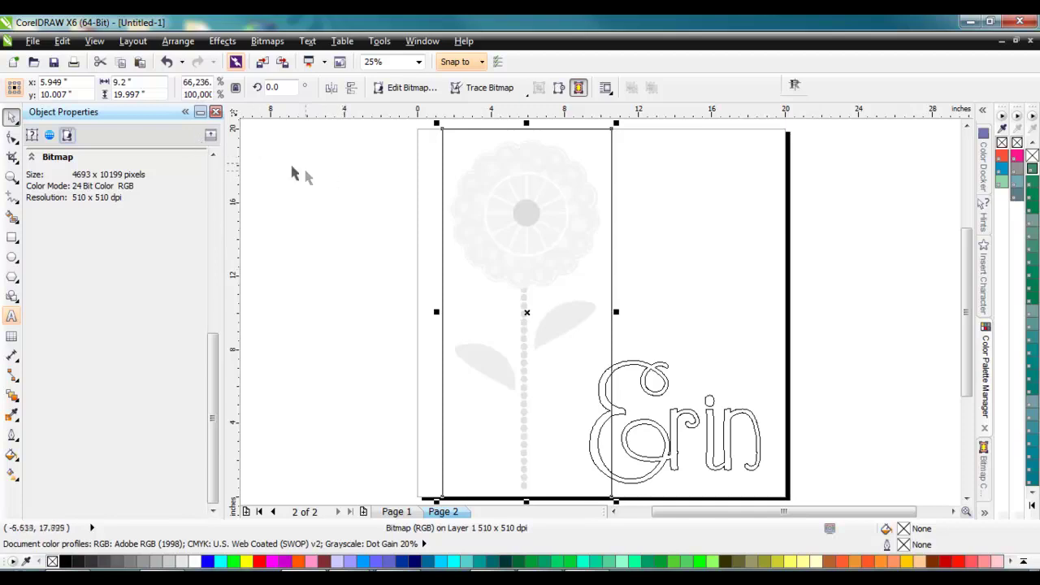
# - Return to Enhanced view and start a Detailed Logo outline trace of the flower, allowing downsampling
pyautogui.click(92, 40)
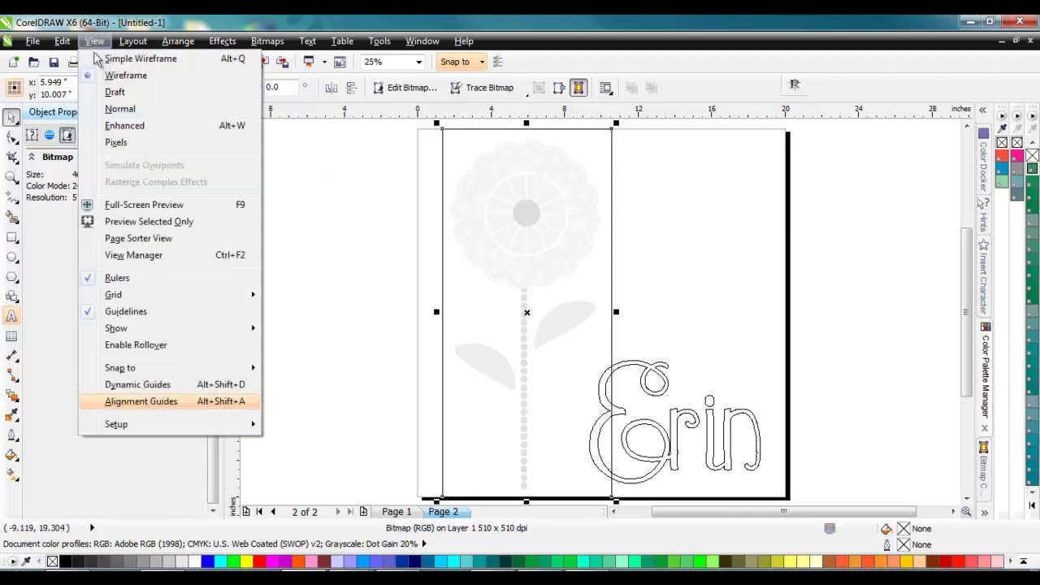
pyautogui.click(130, 126)
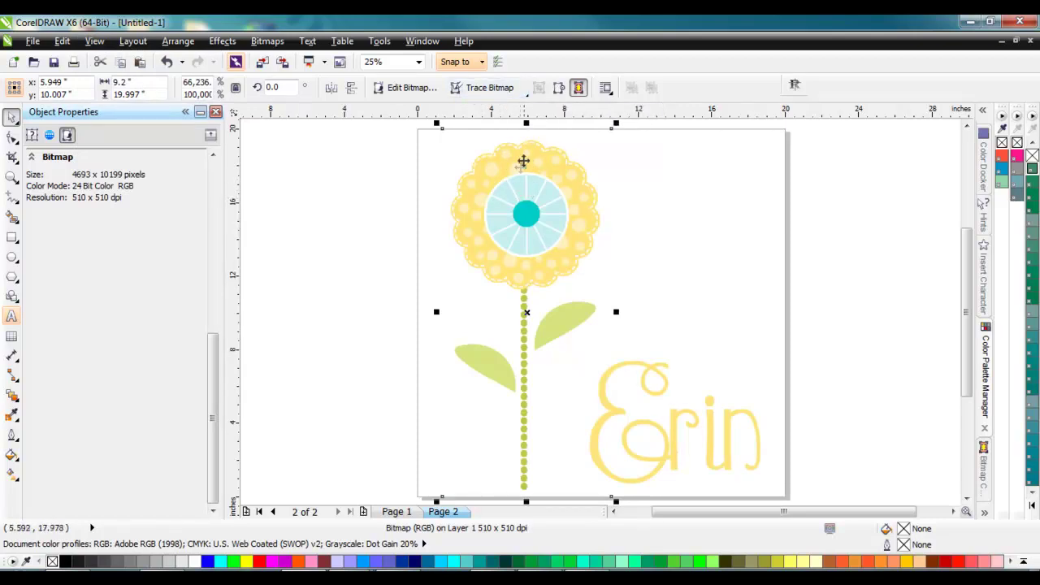
pyautogui.click(529, 99)
pyautogui.moveTo(533, 144)
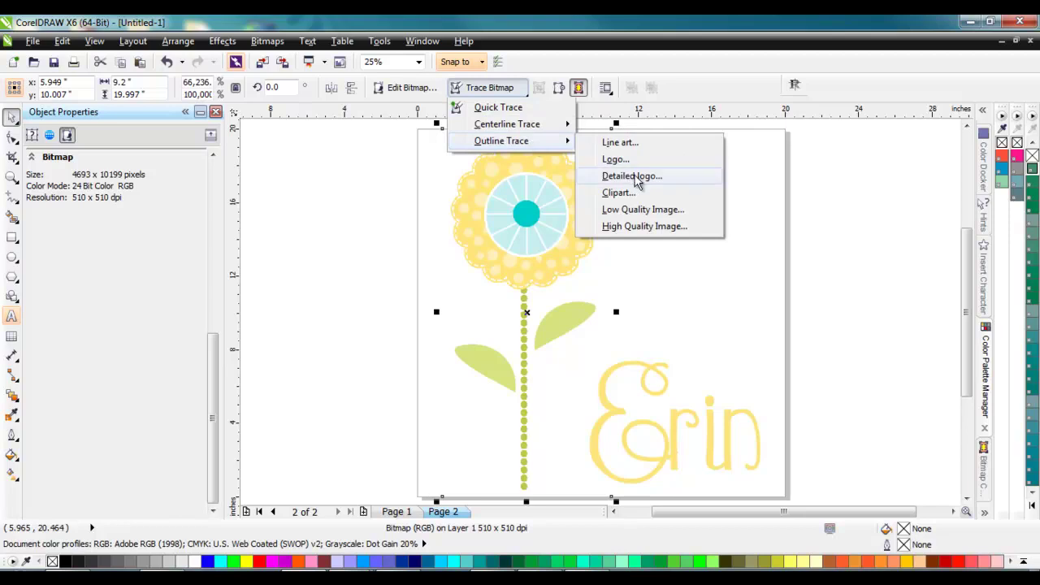
pyautogui.click(638, 180)
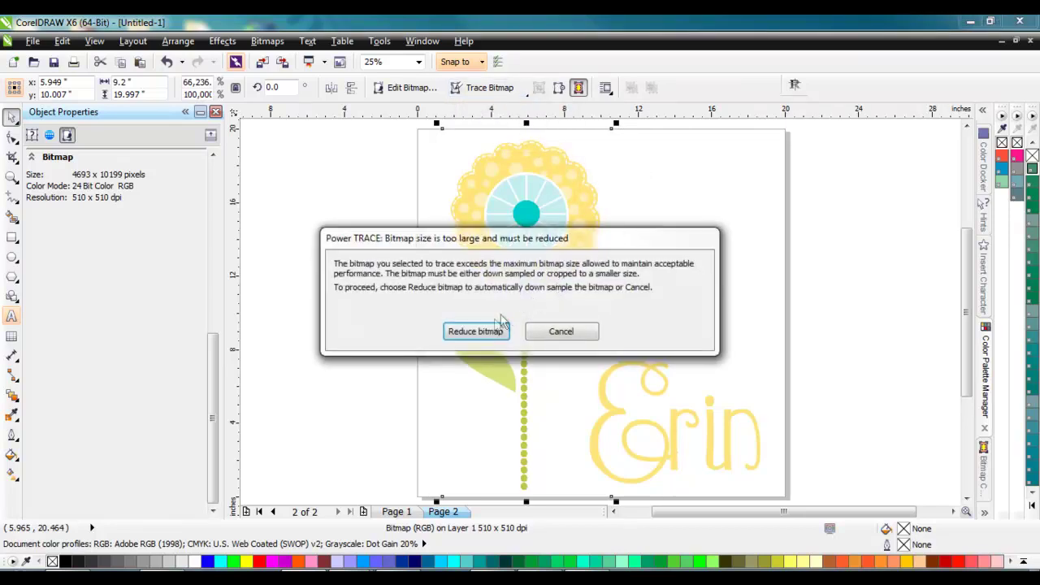
pyautogui.click(476, 332)
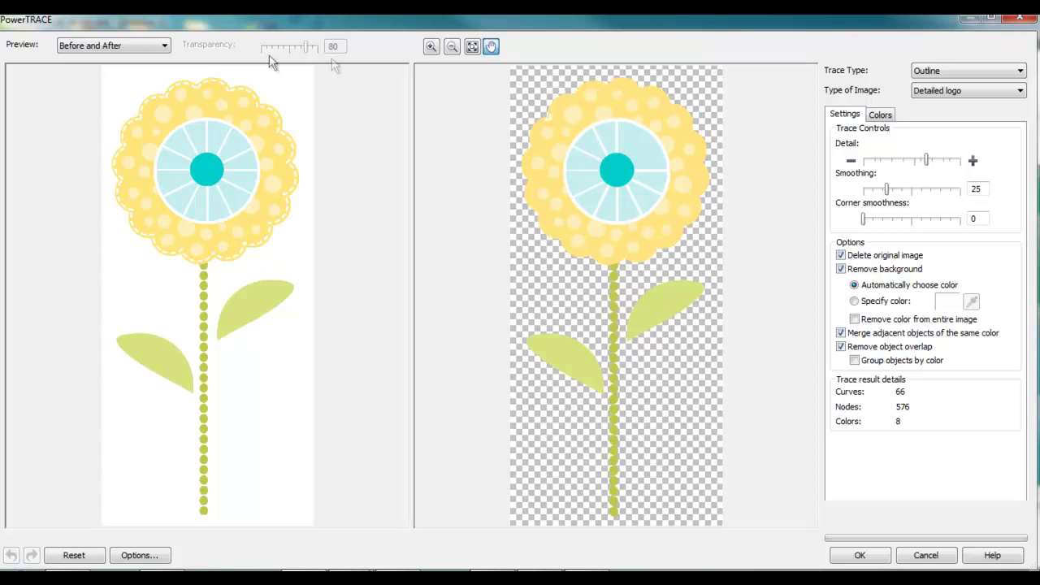
# - Preview the trace as Wireframe Overlay at transparency 38 and raise detail to 145 curves
pyautogui.click(165, 50)
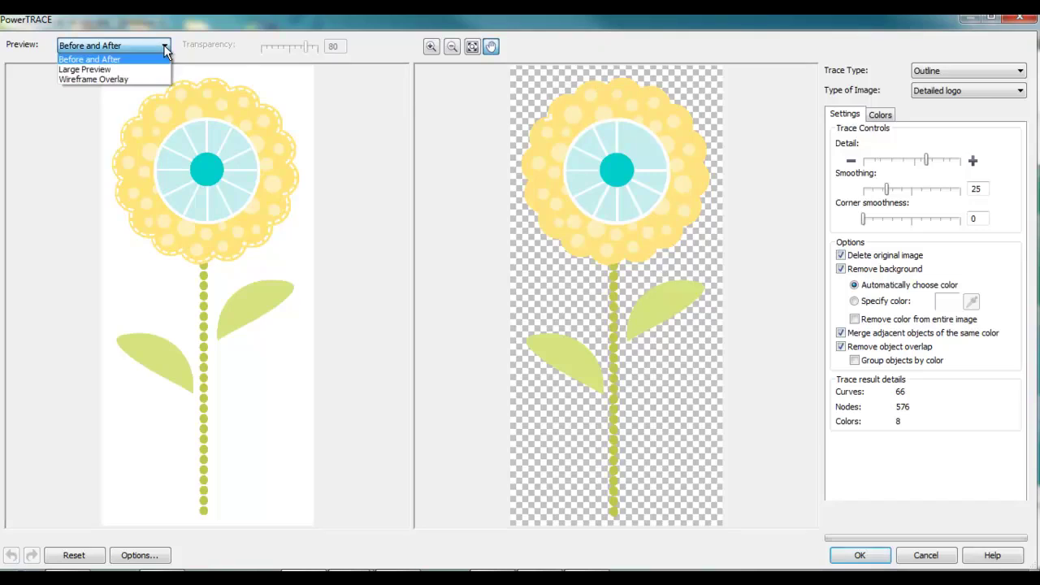
pyautogui.click(141, 79)
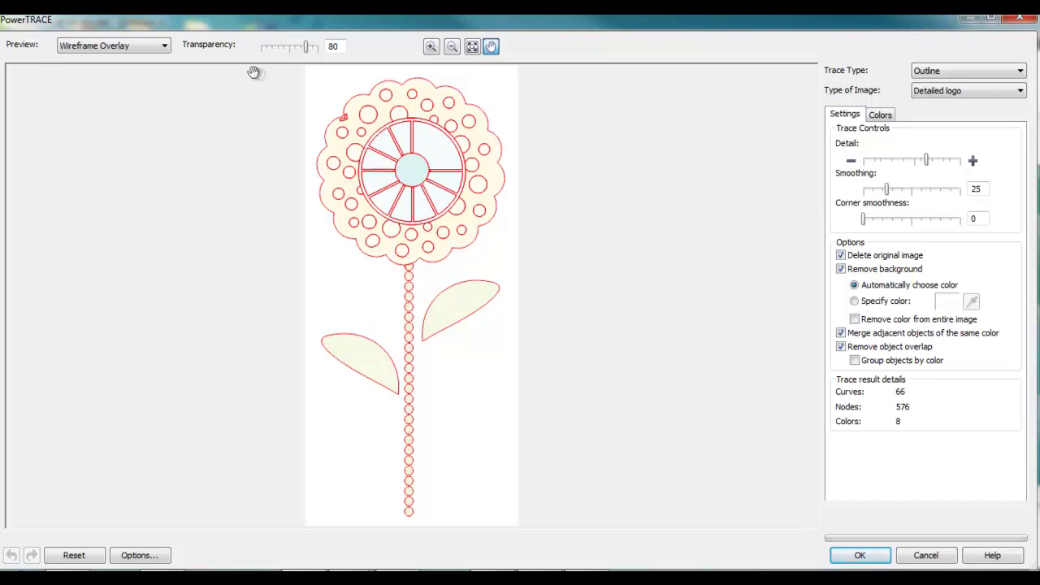
pyautogui.moveTo(308, 46); pyautogui.dragTo(284, 48)
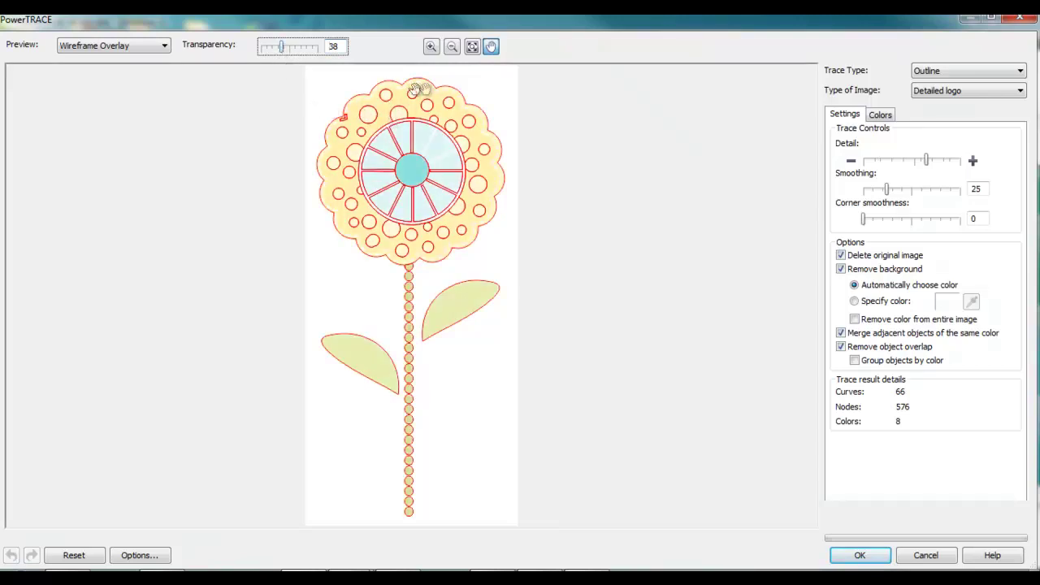
pyautogui.click(948, 162)
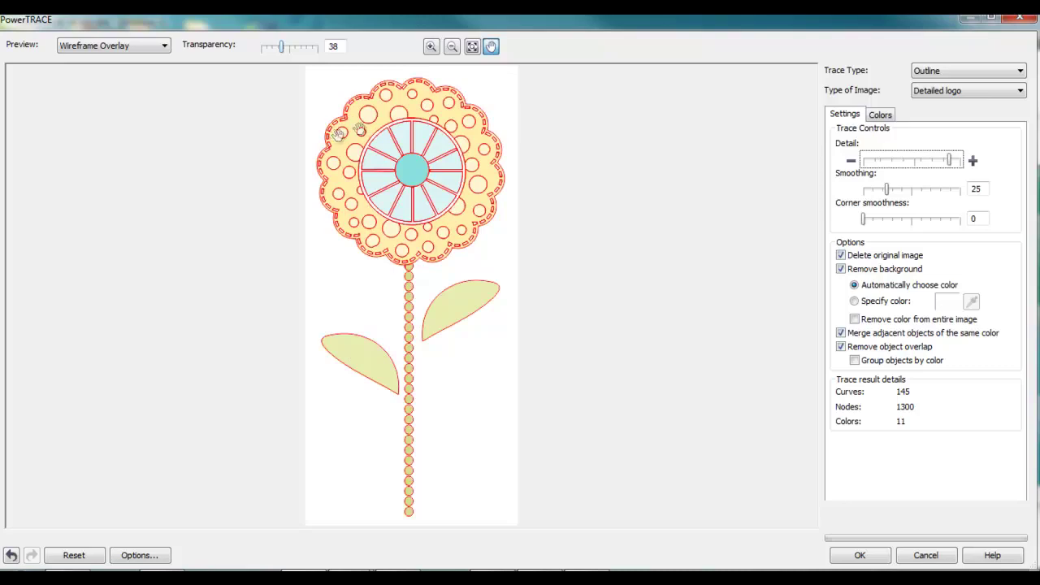
pyautogui.click(431, 46)
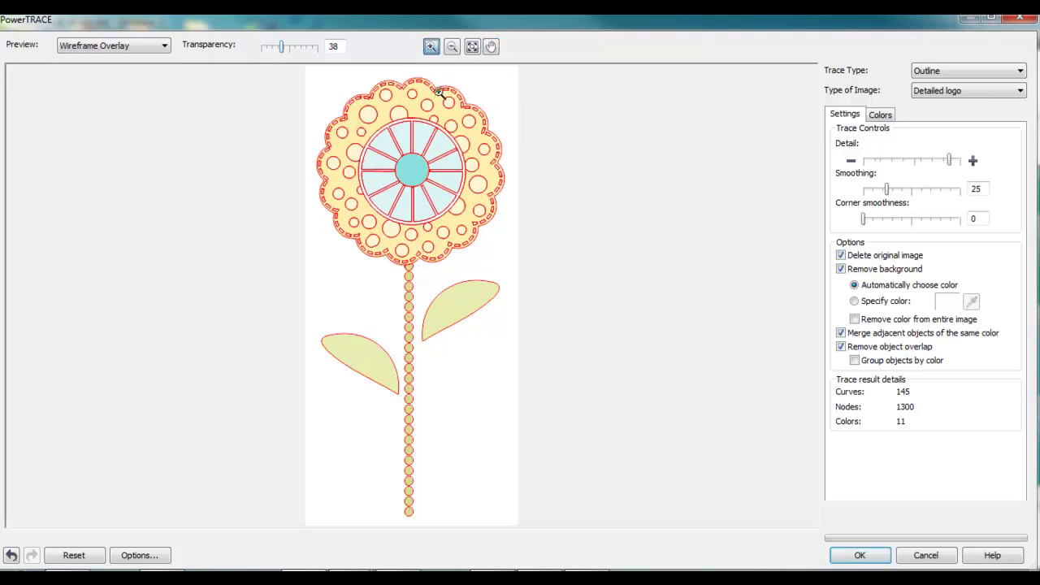
pyautogui.click(496, 179)
# - Set trace detail to maximum, keep the original image, and leave Remove background checked
pyautogui.click(503, 128)
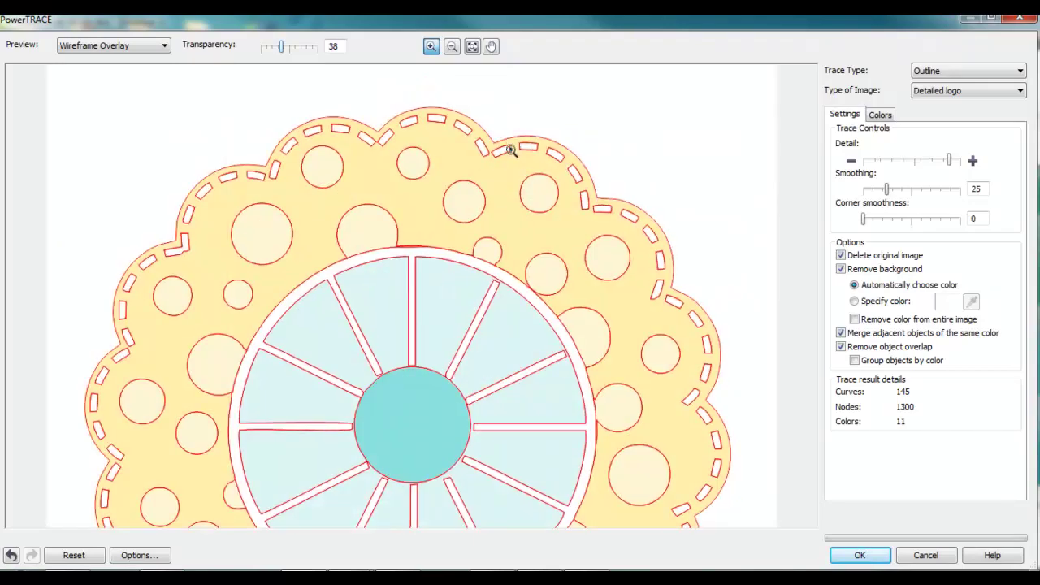
pyautogui.click(510, 154)
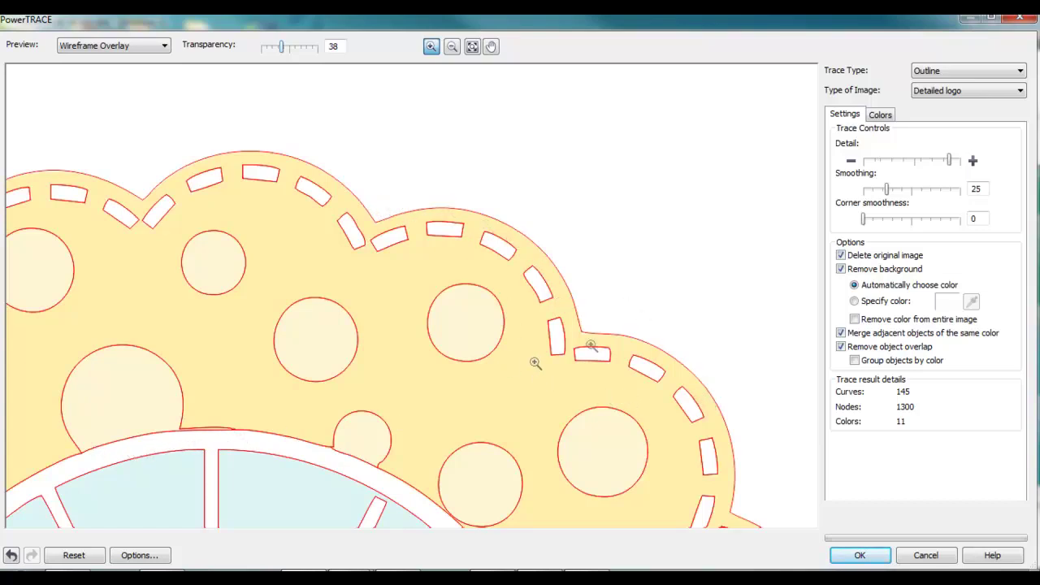
pyautogui.click(959, 162)
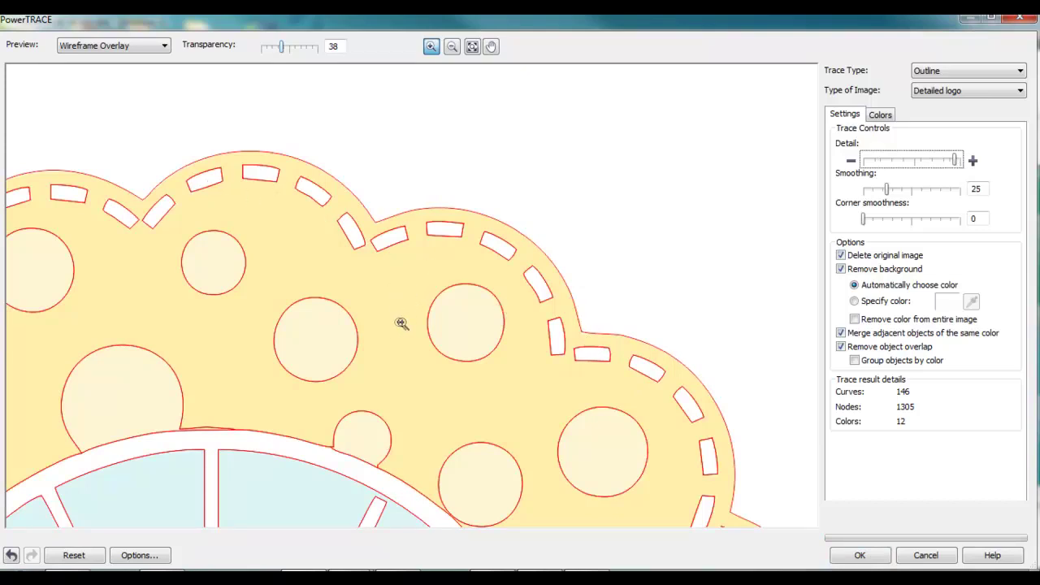
pyautogui.click(451, 46)
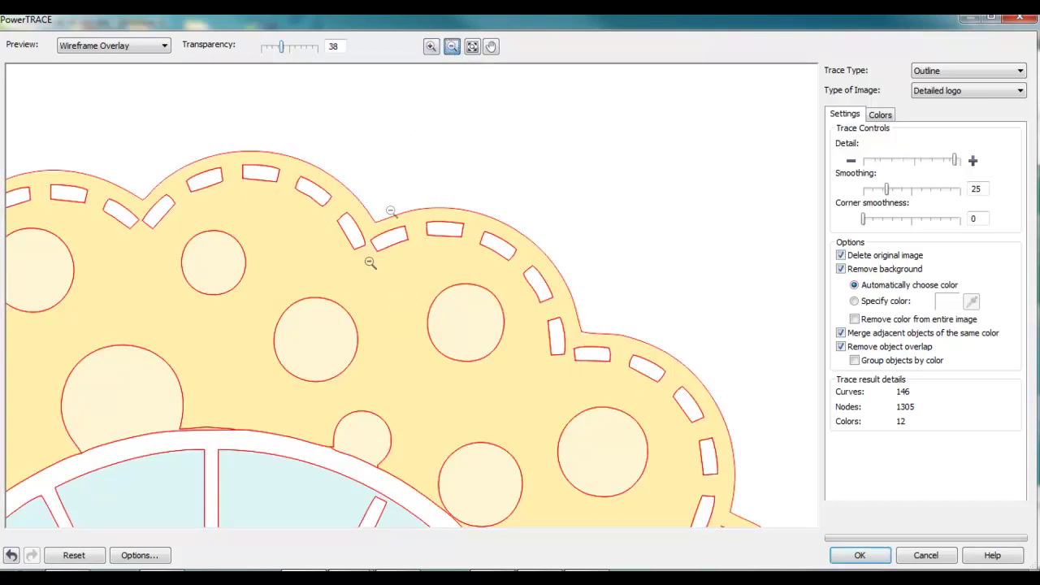
pyautogui.click(368, 276)
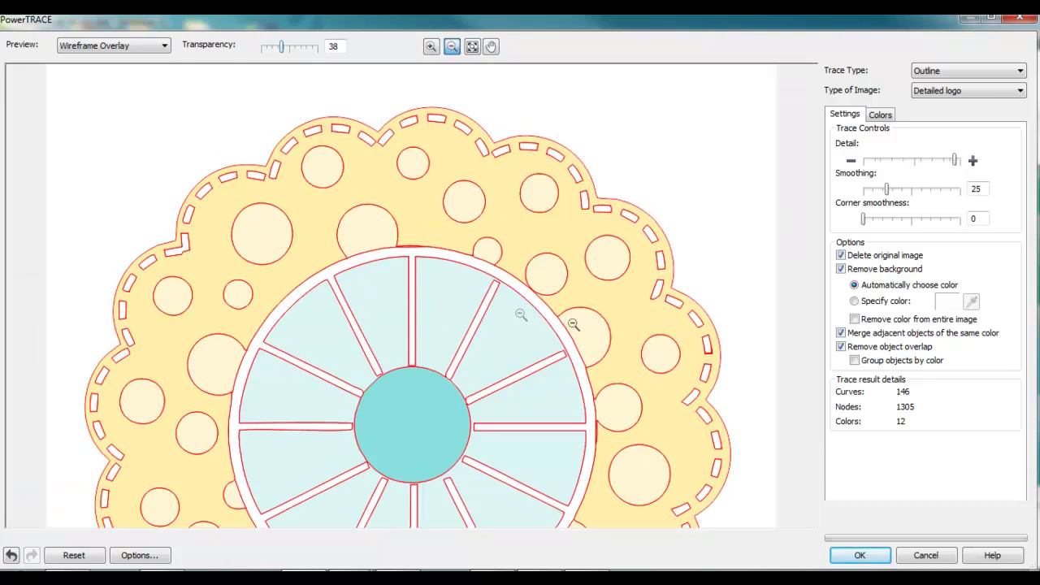
pyautogui.click(841, 255)
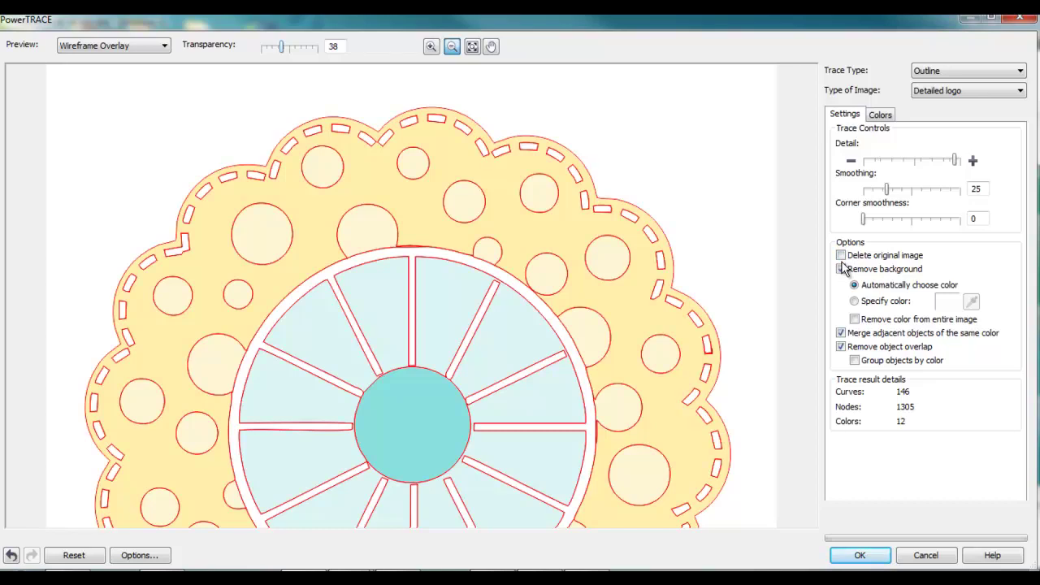
pyautogui.click(842, 269)
# - Apply the 146-object trace, switch to wireframe, and centre the traced flower on the page
pyautogui.click(859, 555)
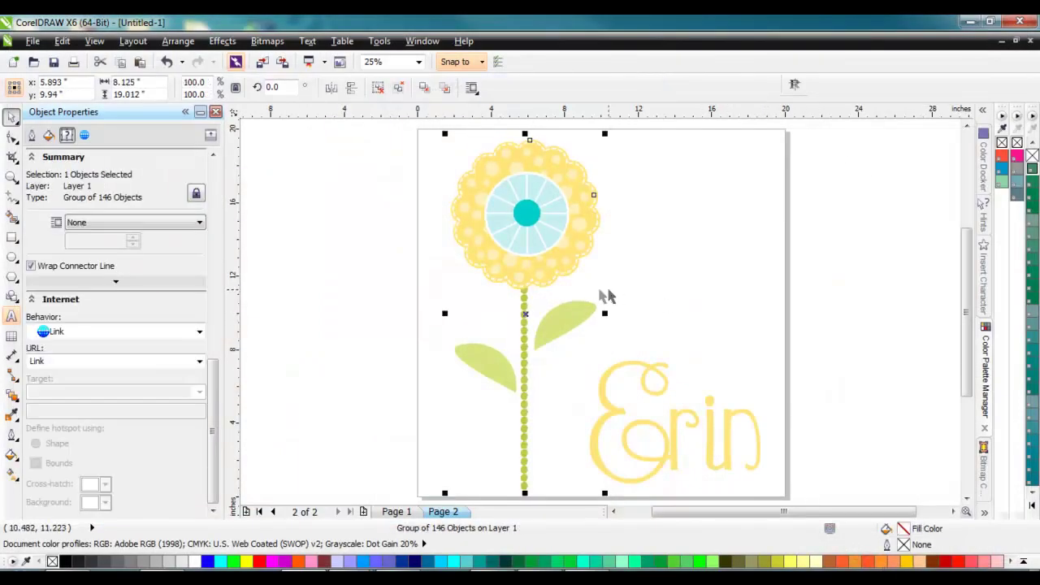
pyautogui.moveTo(552, 255); pyautogui.dragTo(366, 242)
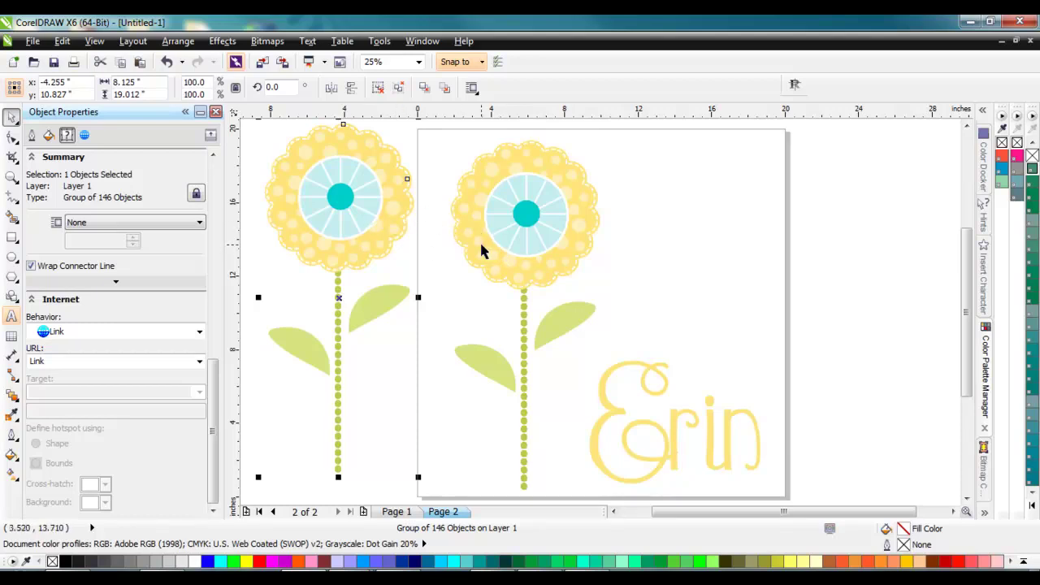
pyautogui.hotkey('shift', 'F9')
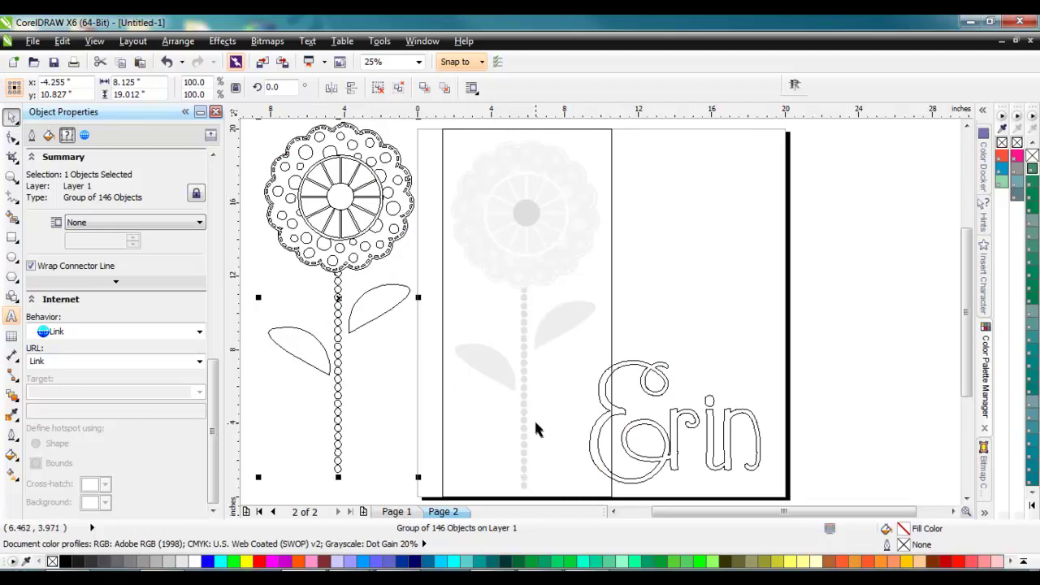
pyautogui.press('p')
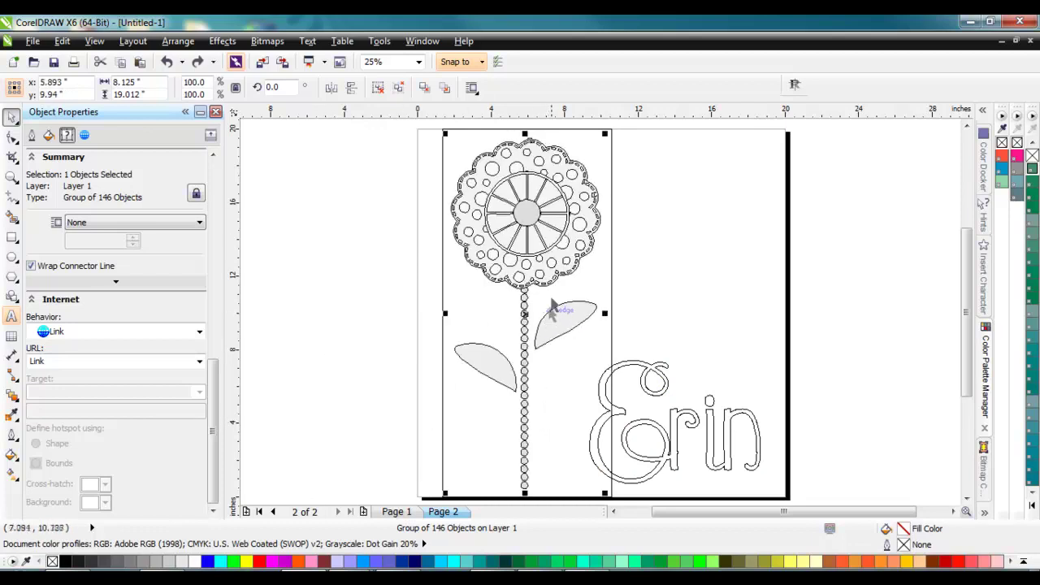
# - Ungroup the traced flower and delete the inner wheel outlines
pyautogui.rightClick(458, 210)
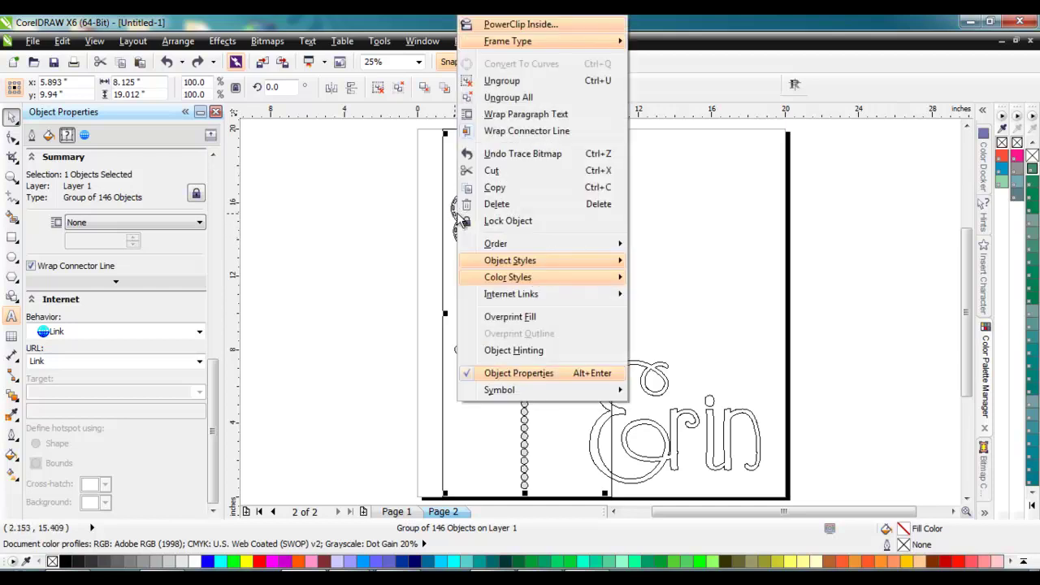
pyautogui.click(512, 81)
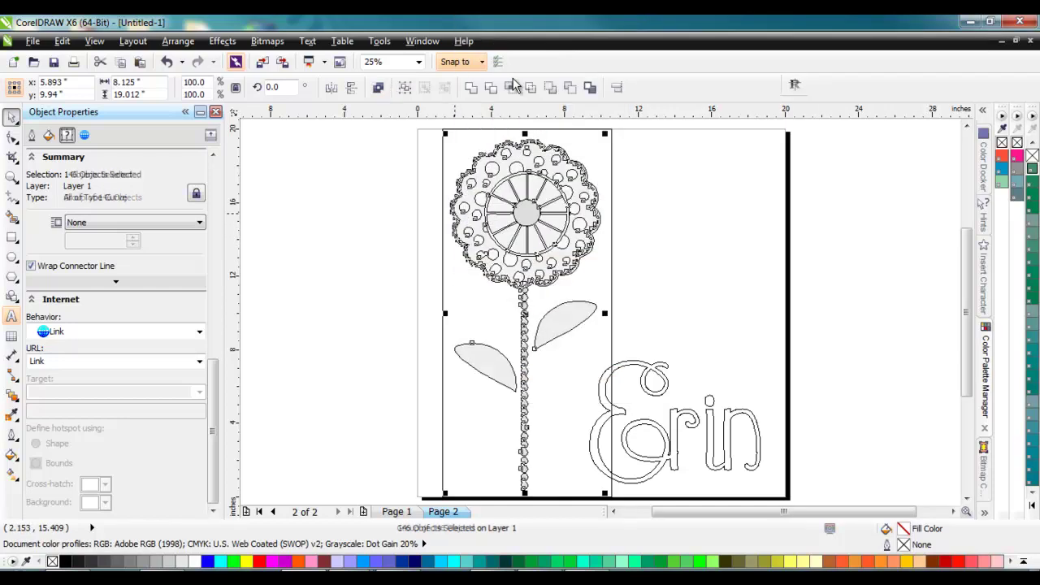
pyautogui.click(368, 198)
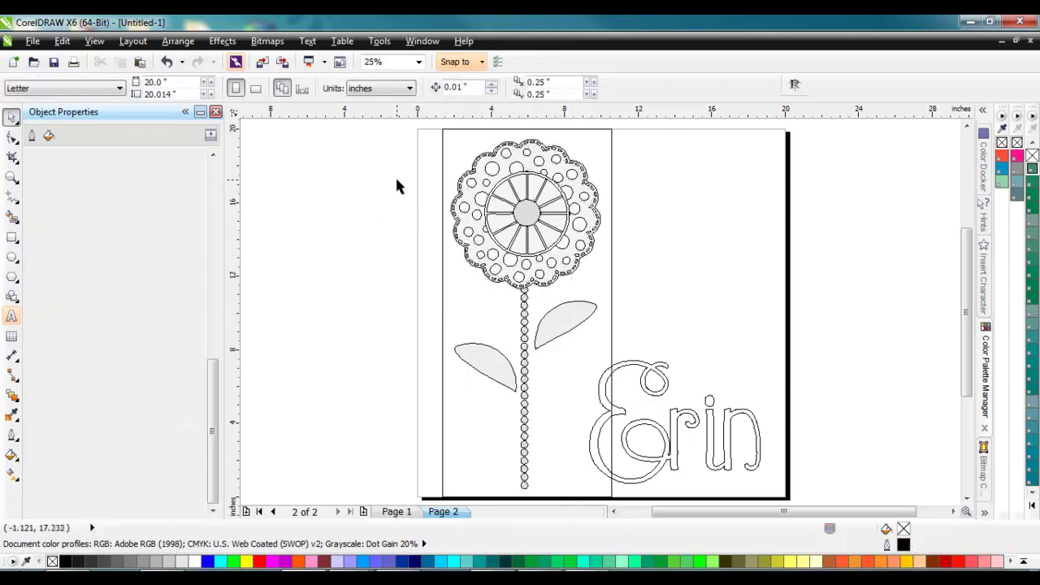
pyautogui.scroll(1, 467, 170)
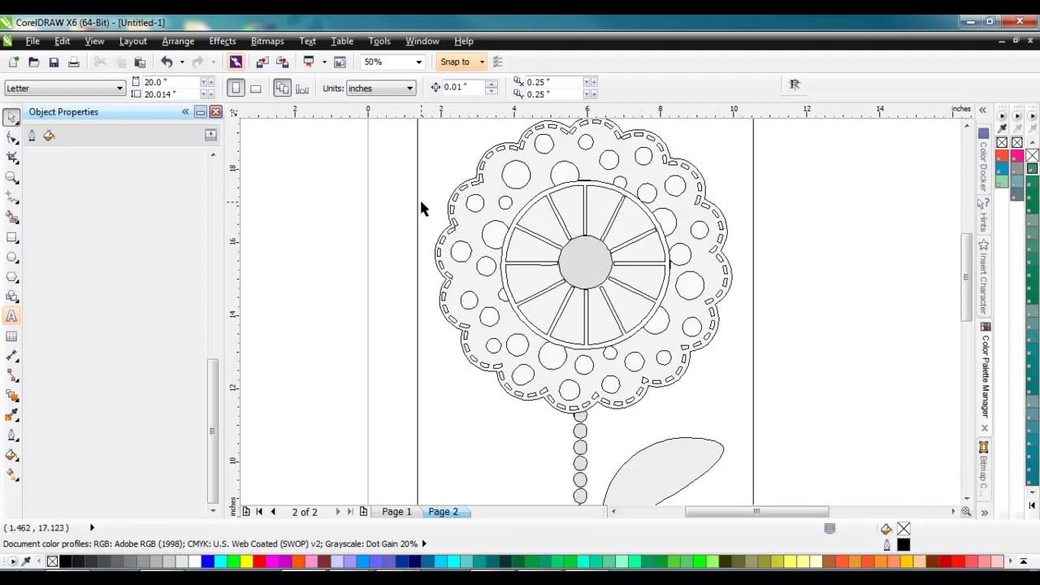
pyautogui.moveTo(323, 168); pyautogui.dragTo(842, 368)
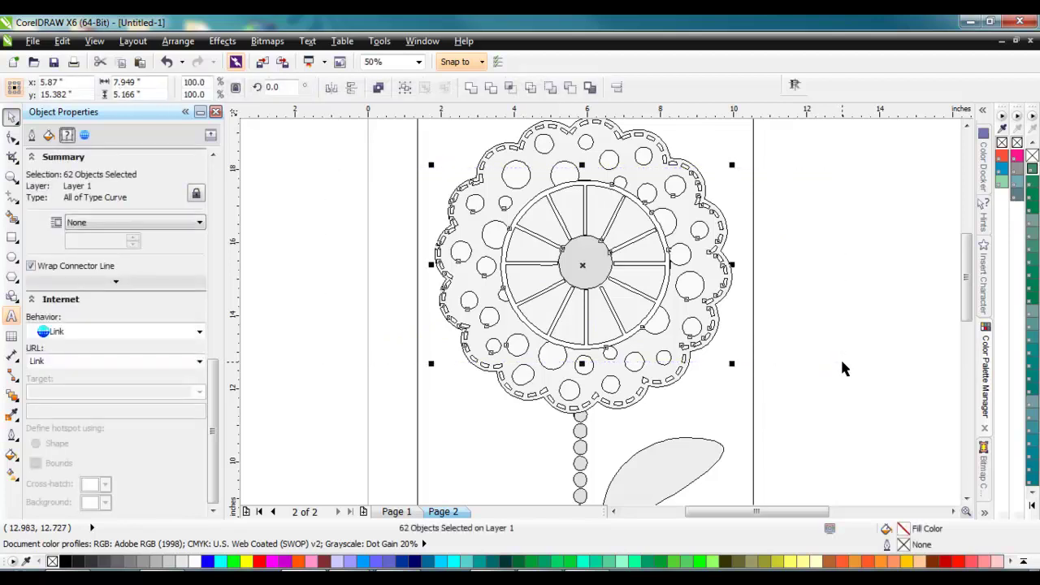
pyautogui.press('Delete')
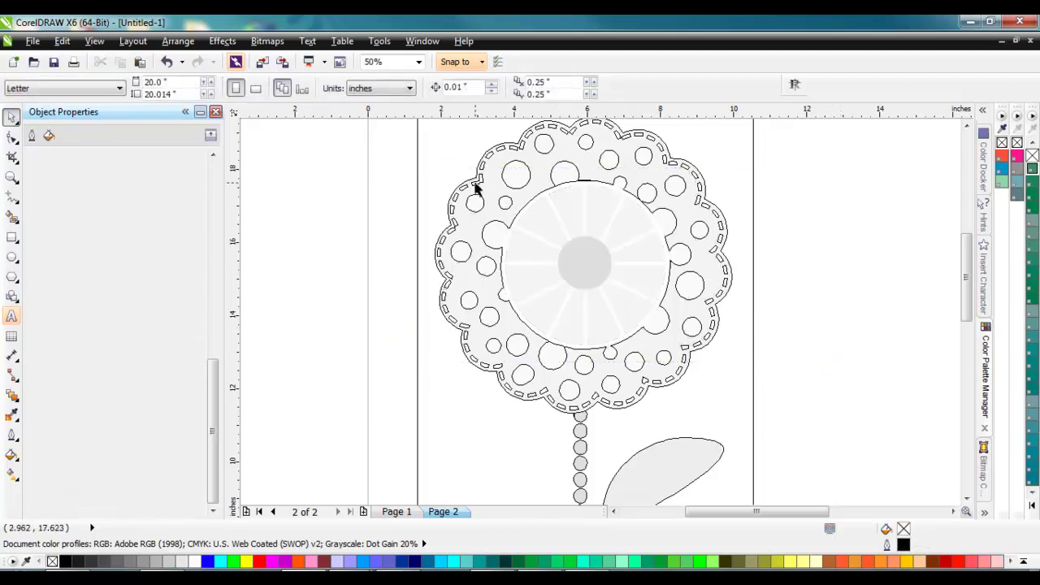
# - Try deleting and splitting the outer scalloped curve, then undo those changes
pyautogui.click(475, 182)
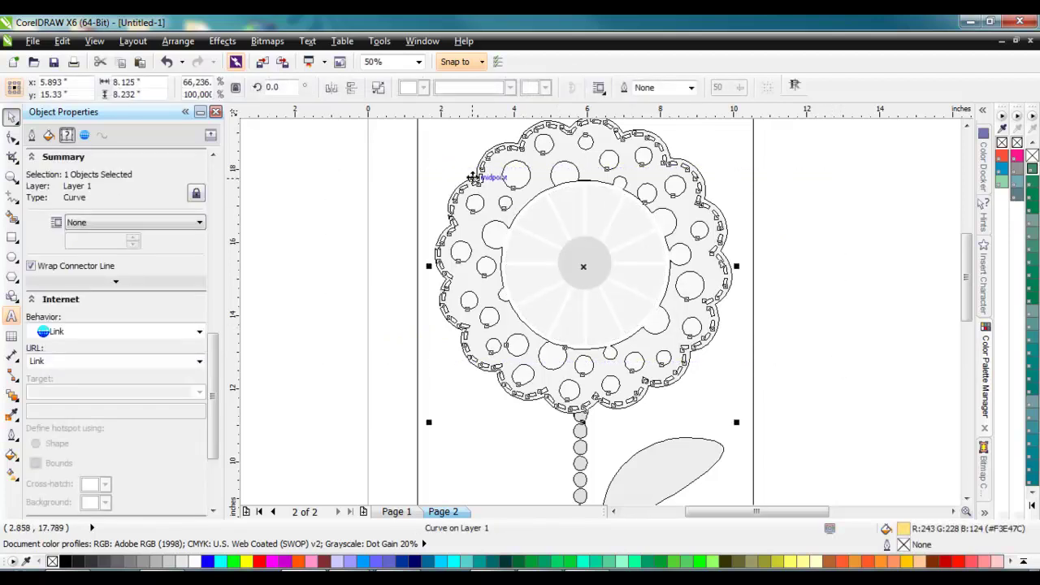
pyautogui.press('Delete')
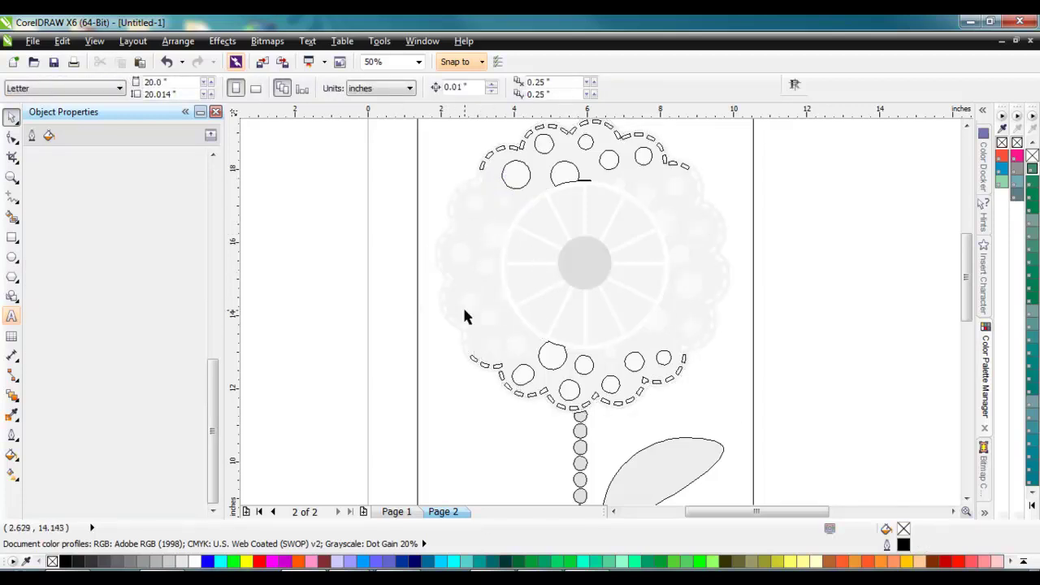
pyautogui.hotkey('ctrl', 'z')
pyautogui.press('Delete')
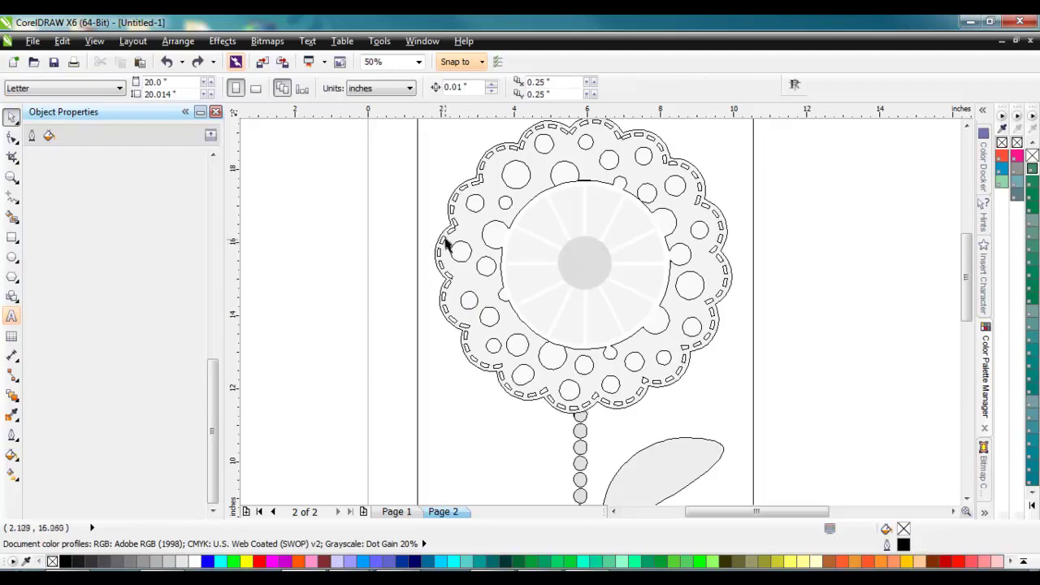
pyautogui.hotkey('ctrl', 'z')
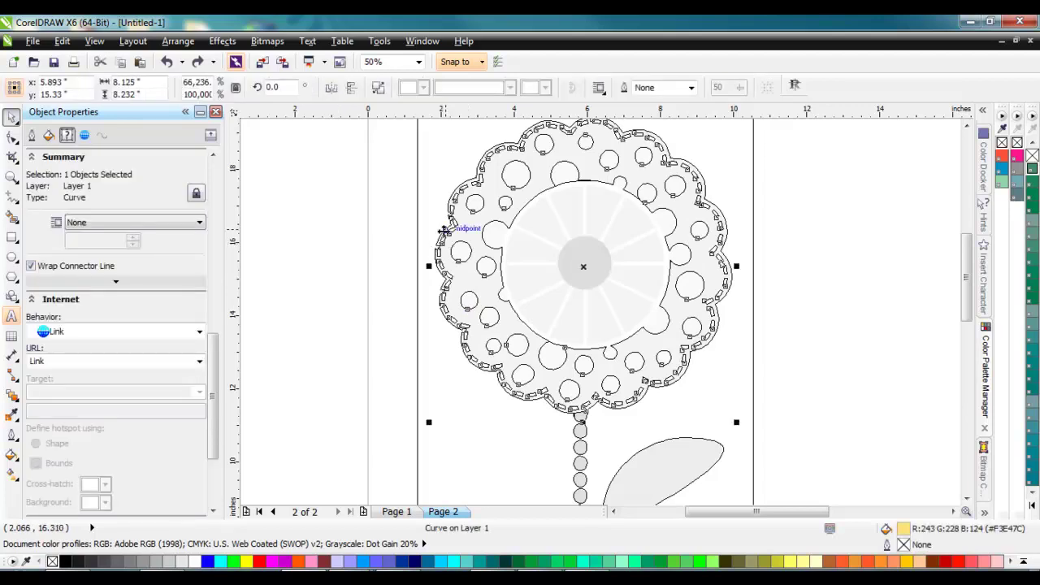
pyautogui.rightClick(444, 237)
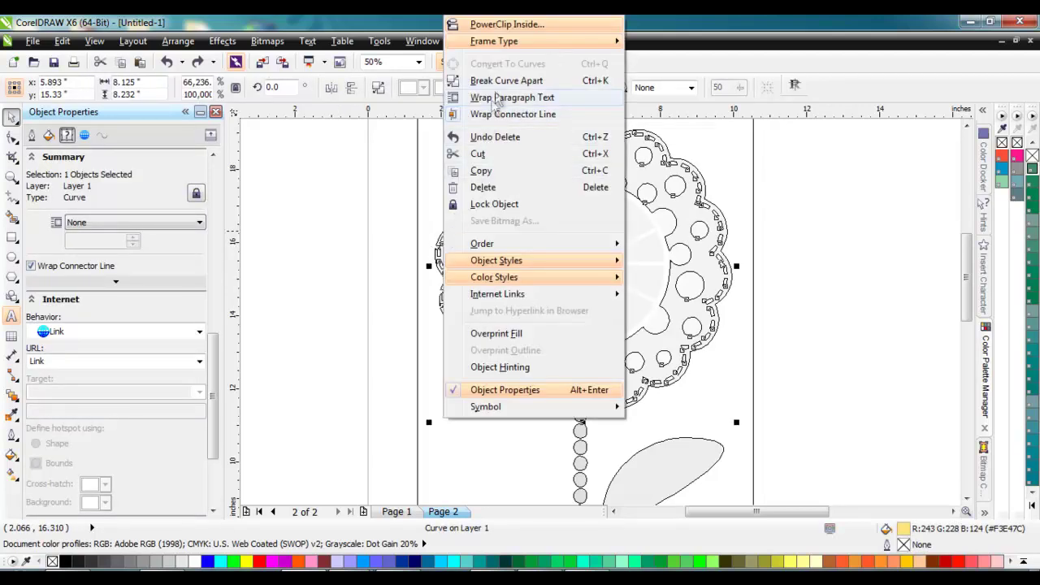
pyautogui.click(506, 80)
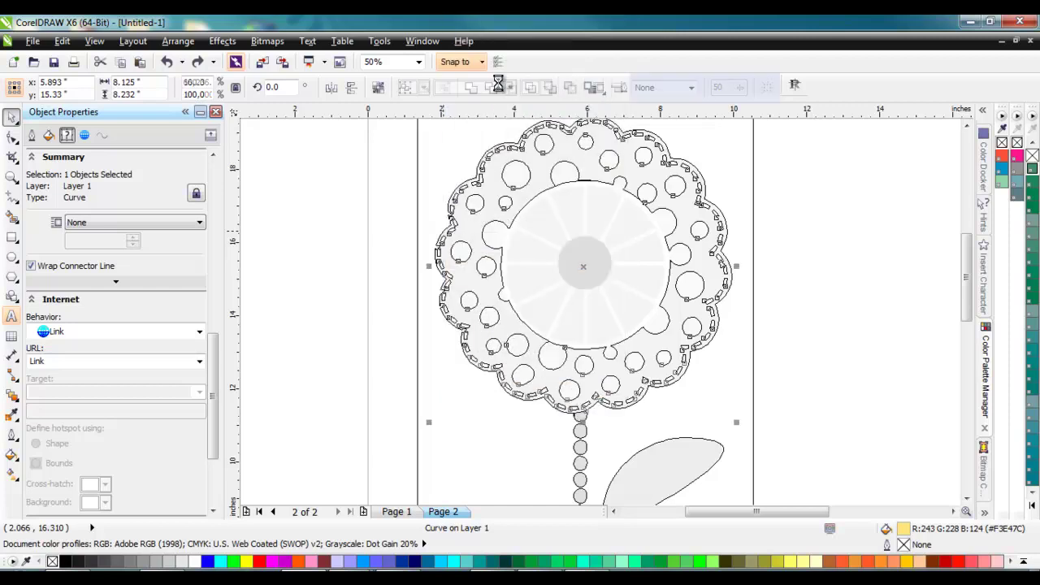
pyautogui.hotkey('ctrl', 'z')
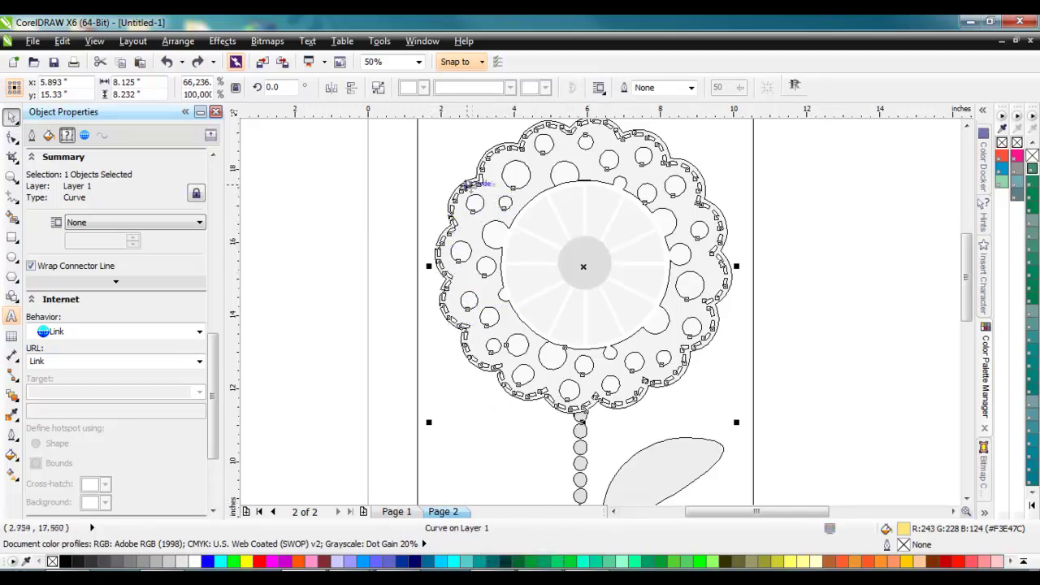
# - Break the outer scalloped curve apart and select the scalloped outline on its own
pyautogui.scroll(2, 460, 182)
pyautogui.scroll(2, 460, 183)
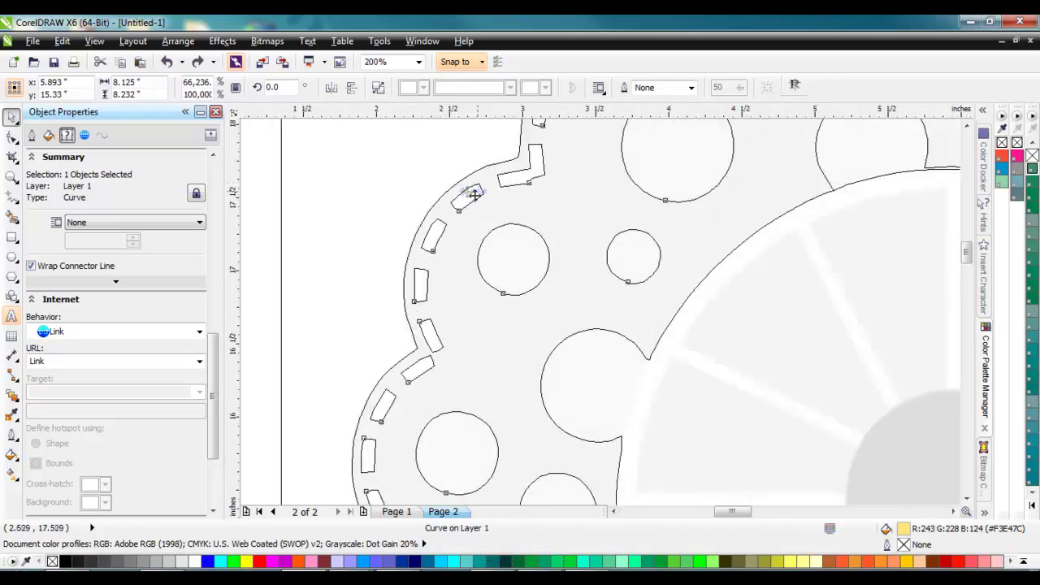
pyautogui.rightClick(404, 316)
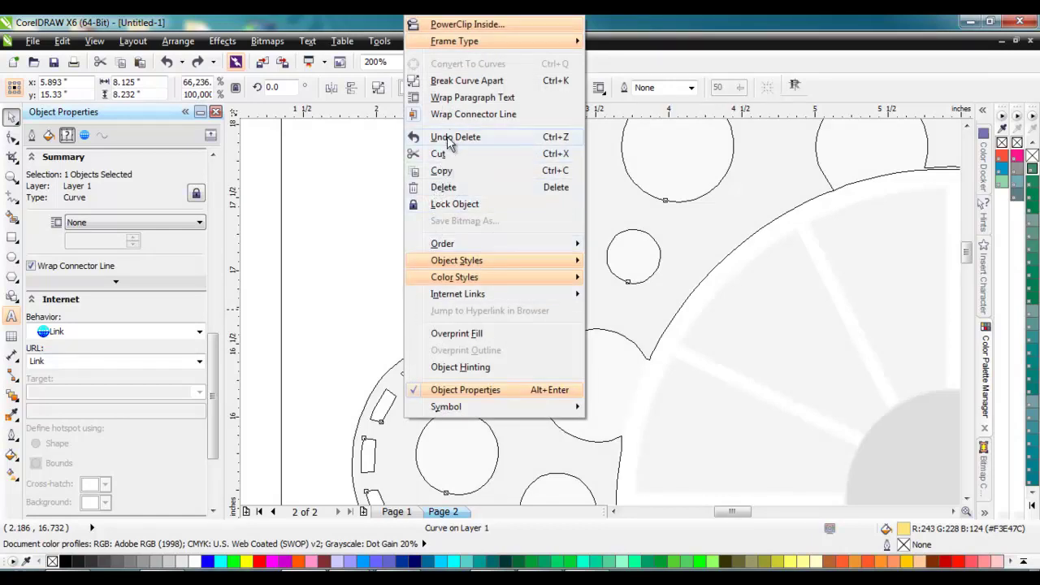
pyautogui.click(466, 83)
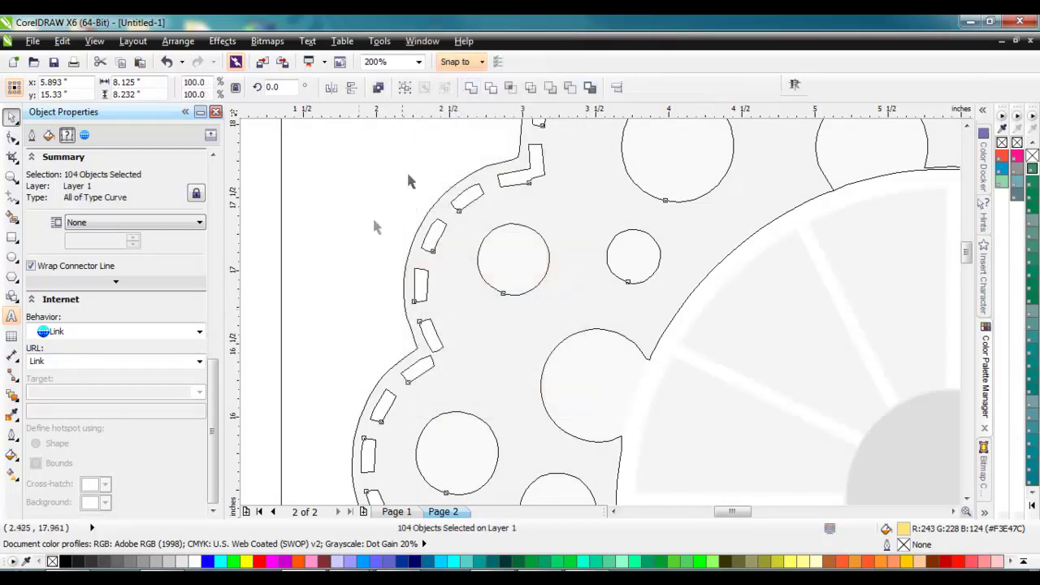
pyautogui.click(270, 270)
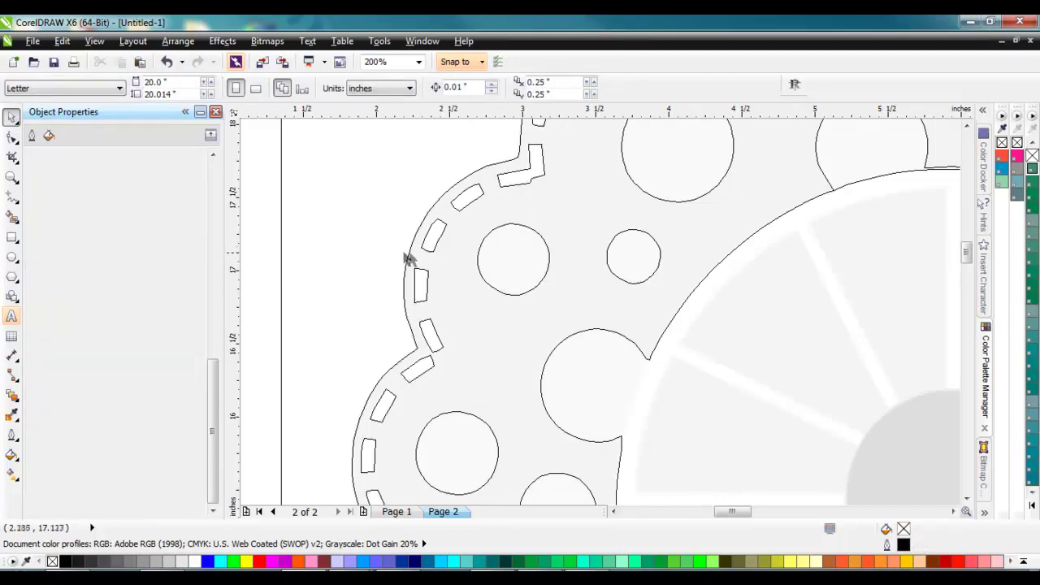
pyautogui.click(405, 294)
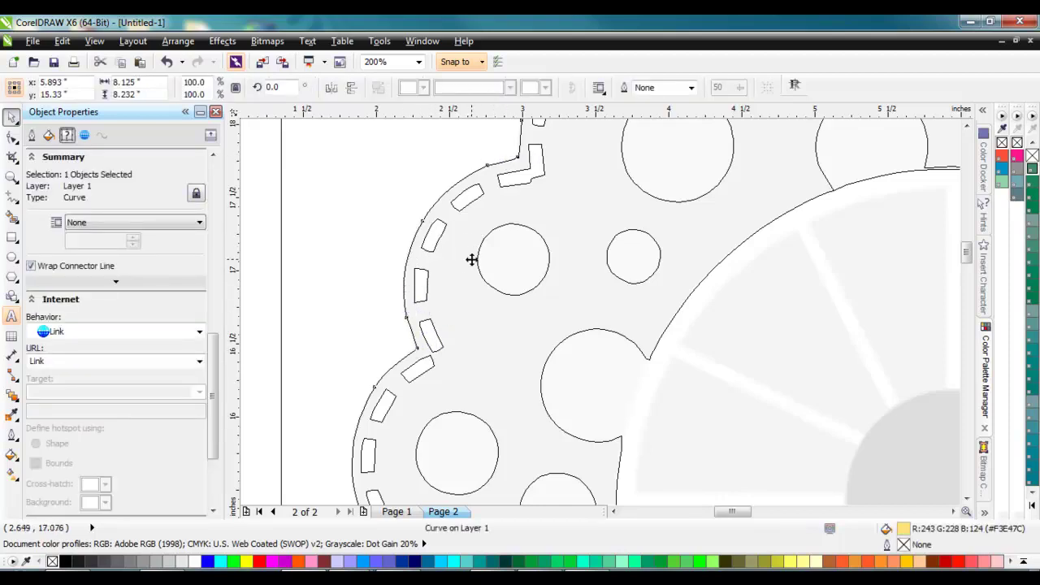
pyautogui.scroll(-3, 472, 259)
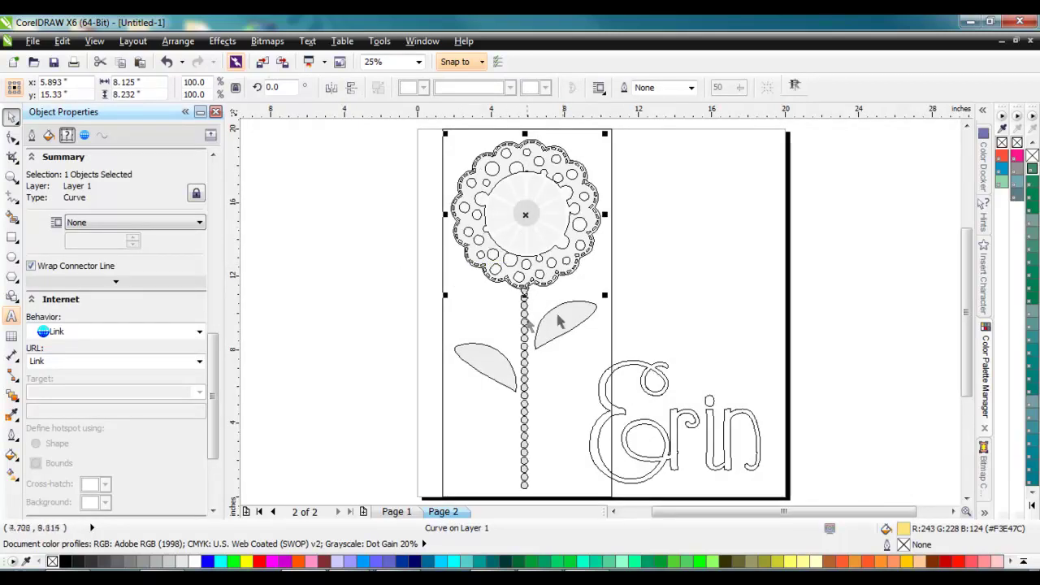
# - Delete the circles inside the flower head, keeping the scalloped outline in place
pyautogui.moveTo(525, 214); pyautogui.dragTo(359, 217)
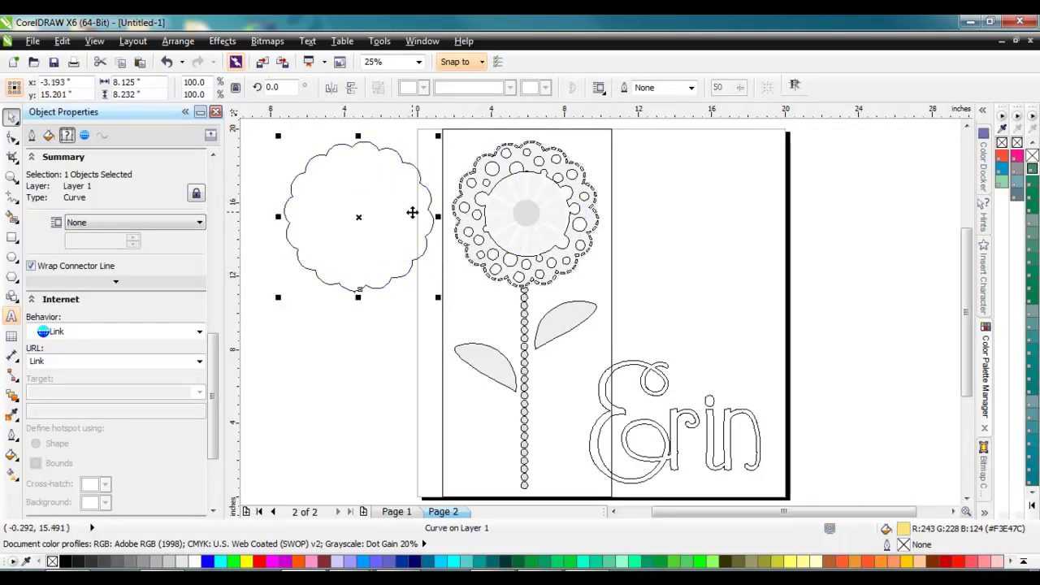
pyautogui.hotkey('ctrl', 'z')
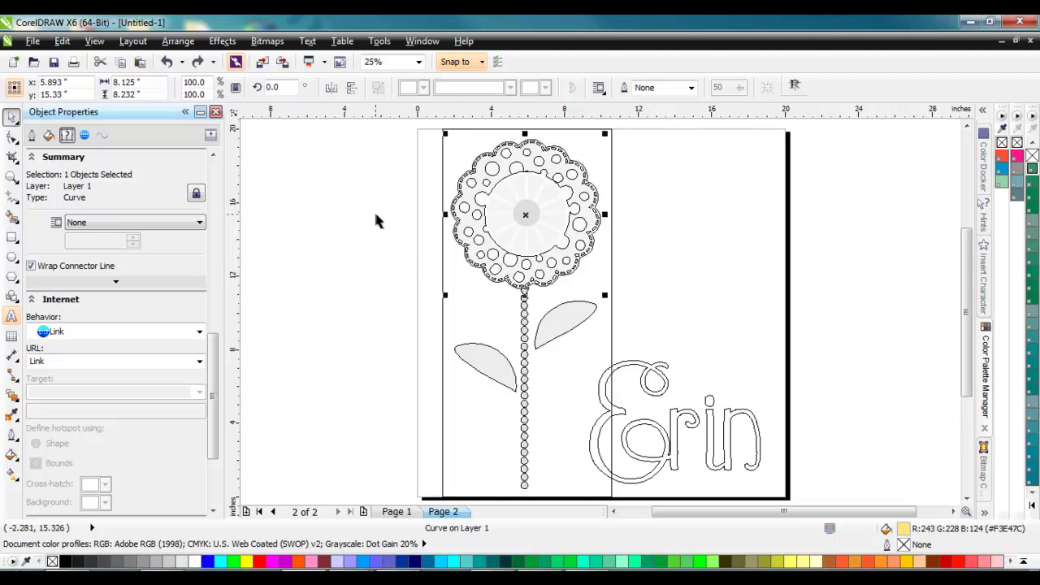
pyautogui.click(378, 208)
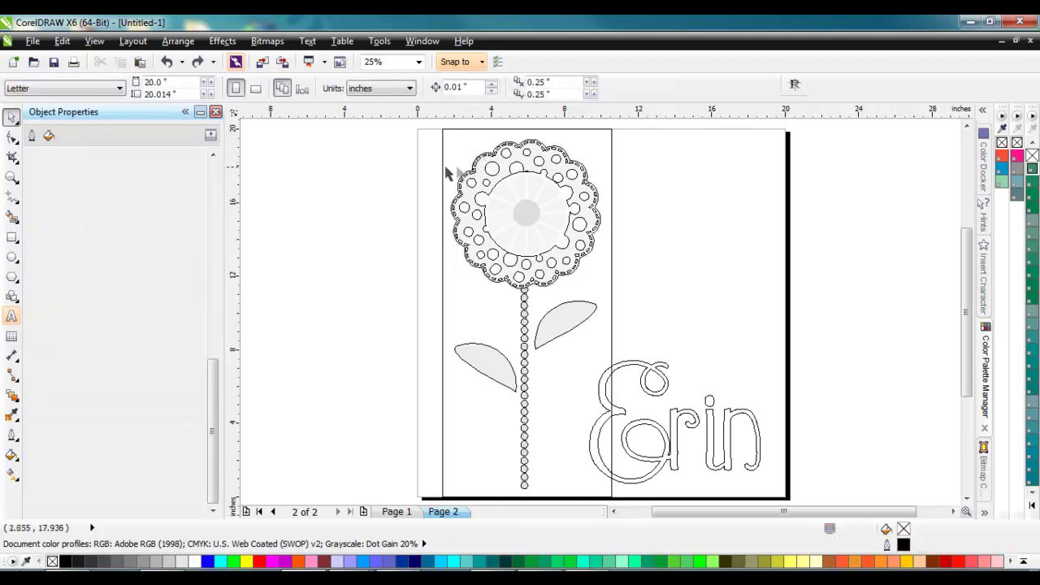
pyautogui.moveTo(367, 170); pyautogui.dragTo(664, 284)
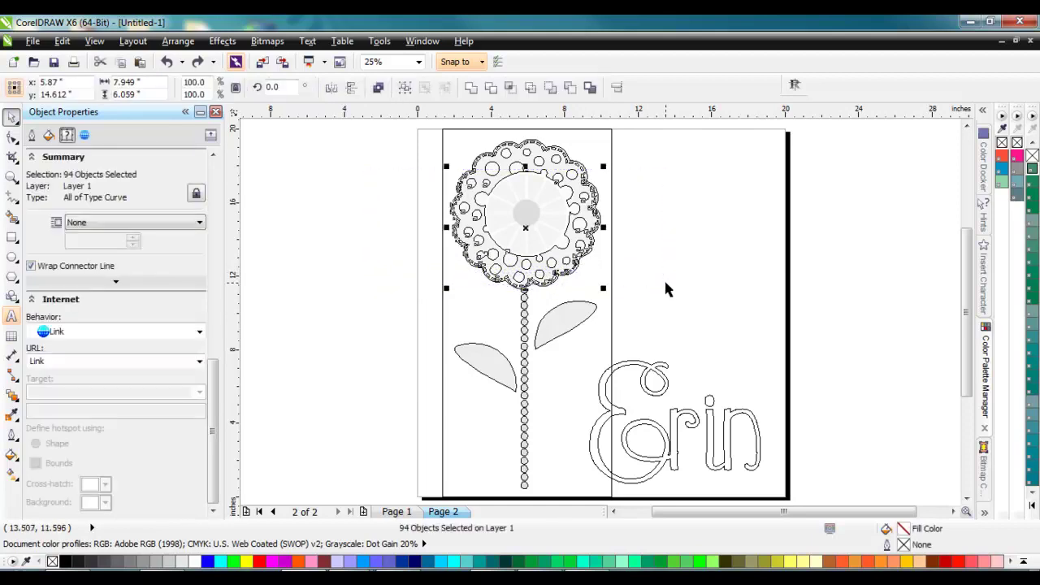
pyautogui.press('Delete')
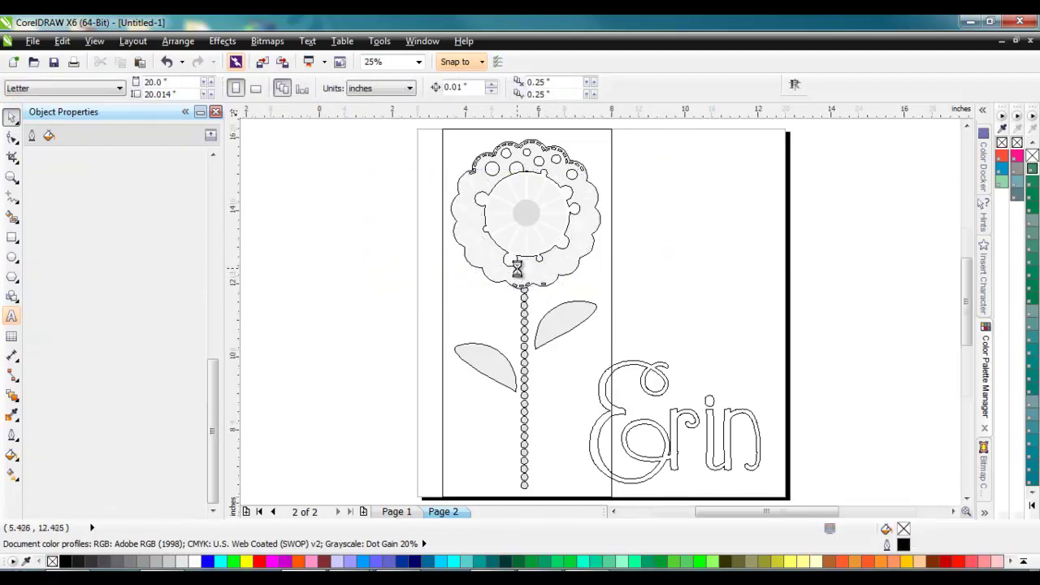
# - Delete the inner scalloped curve and the dashes along the flower's bottom edge
pyautogui.scroll(4, 517, 268)
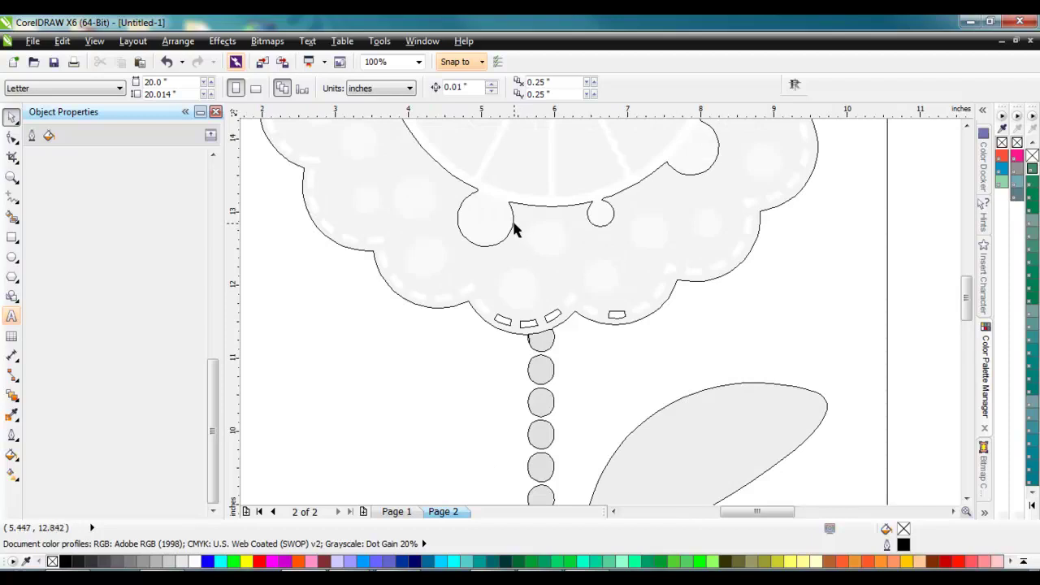
pyautogui.click(514, 229)
pyautogui.press('Delete')
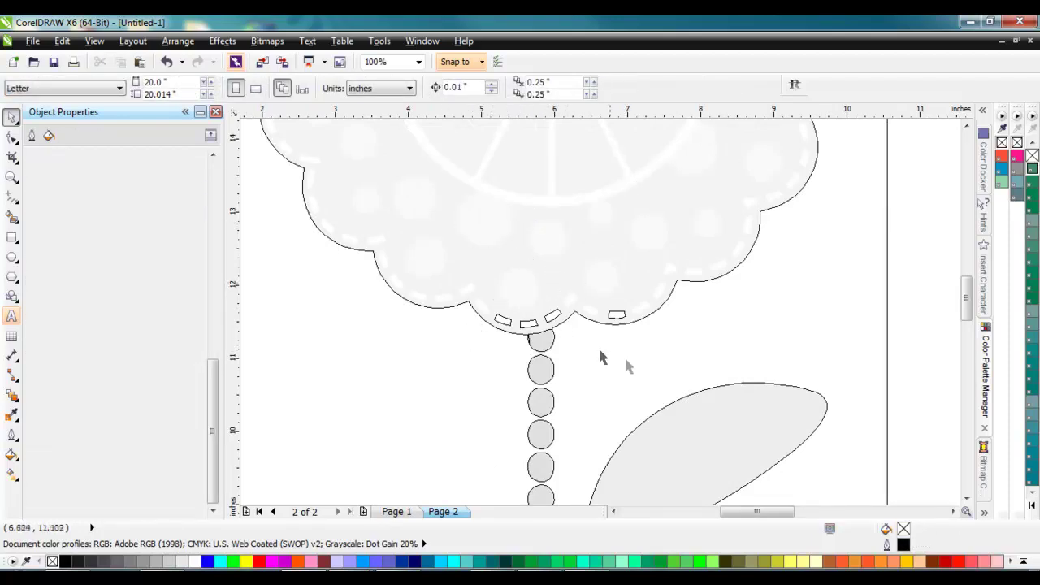
pyautogui.moveTo(922, 375); pyautogui.dragTo(546, 275)
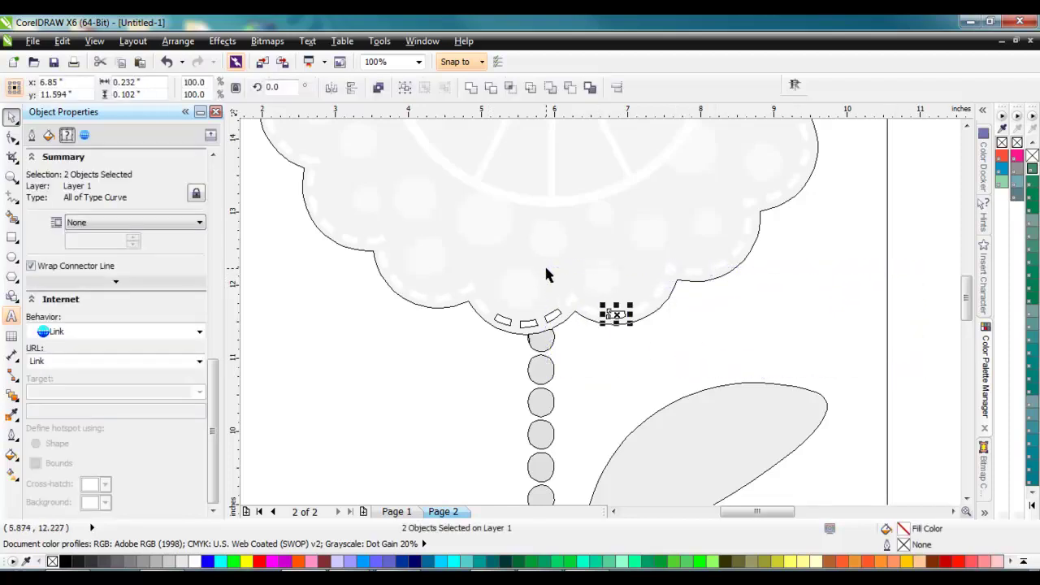
pyautogui.press('Delete')
# - Delete the leftover small dashes near the top of the stem
pyautogui.click(557, 318)
pyautogui.click(529, 328)
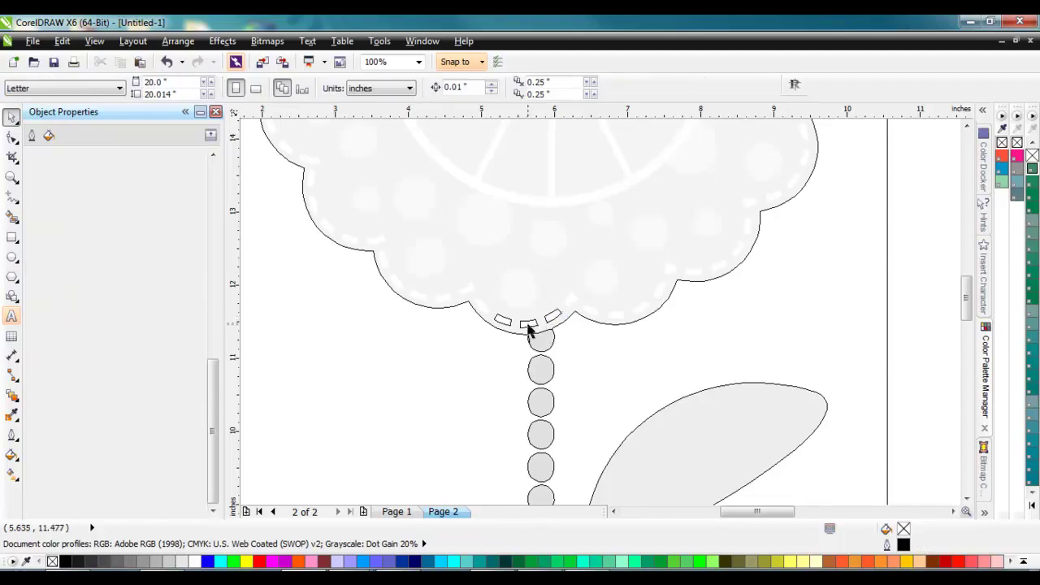
pyautogui.click(528, 327)
pyautogui.click(506, 322)
pyautogui.click(526, 324)
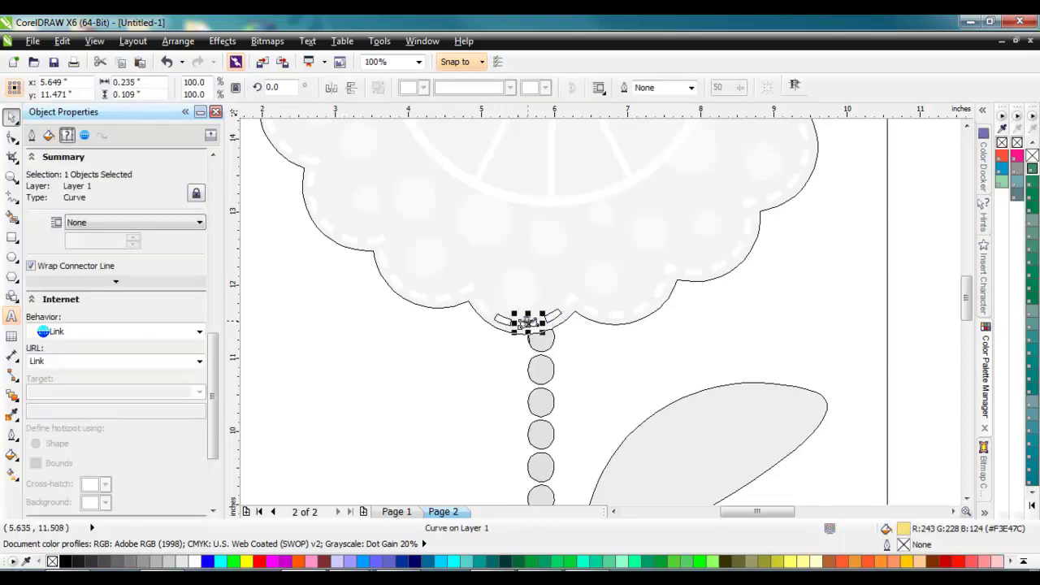
pyautogui.press('Delete')
pyautogui.click(552, 316)
pyautogui.press('Delete')
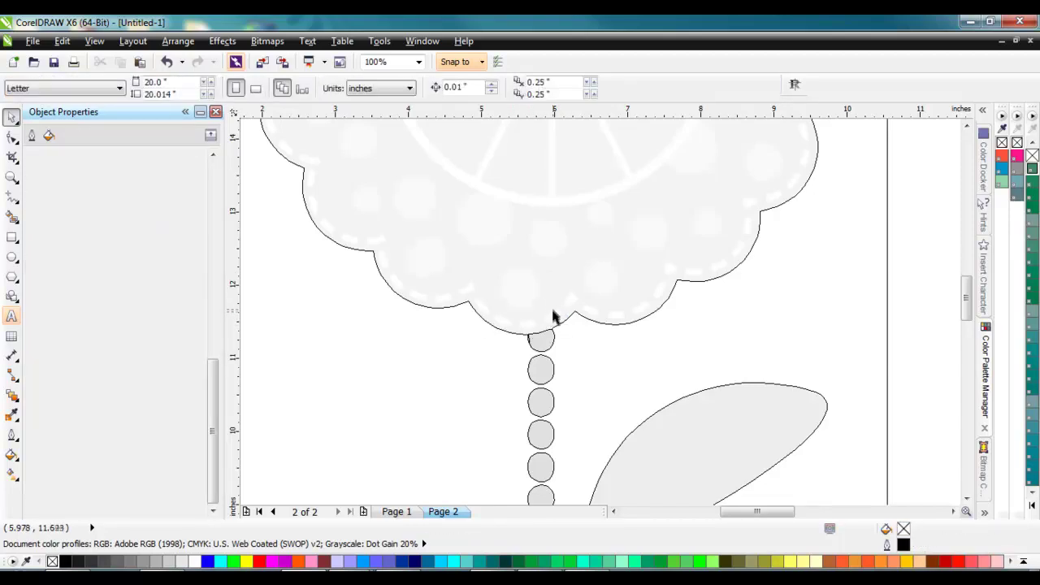
# - Delete the dots along the flower's top and zoom back to the whole page
pyautogui.hotkey('shift', 'F4')
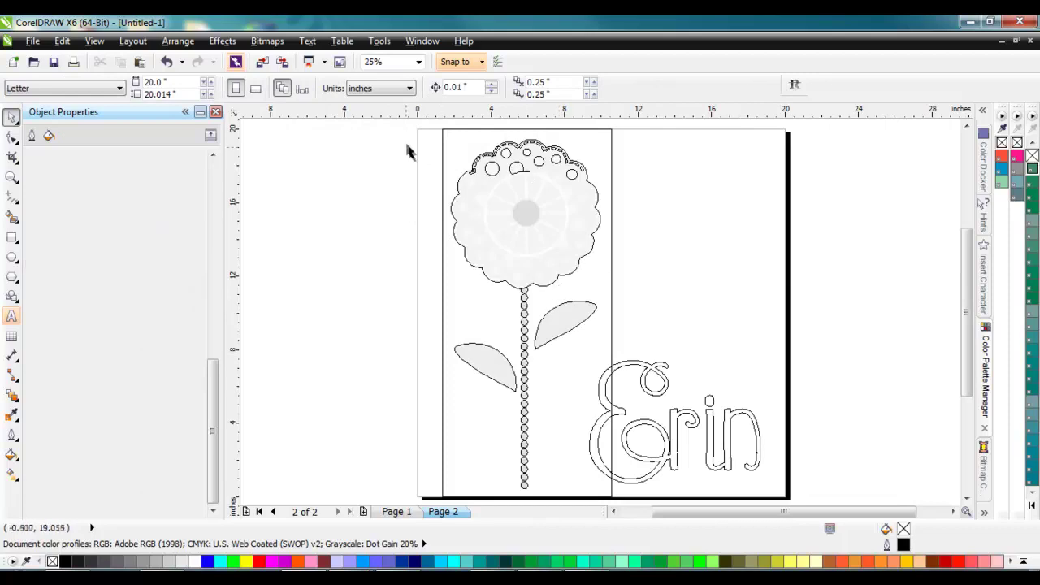
pyautogui.moveTo(385, 128); pyautogui.dragTo(614, 195)
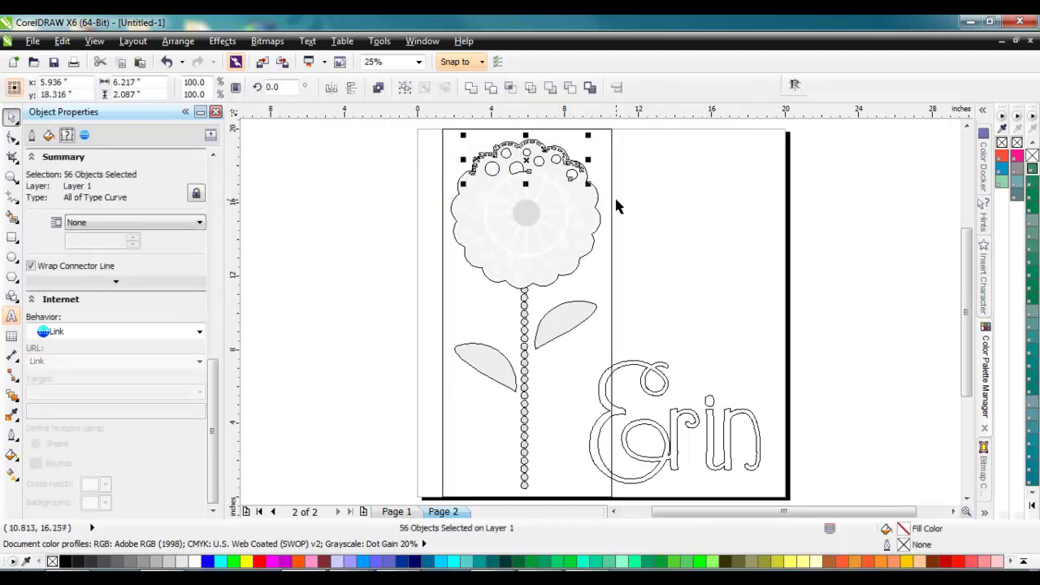
pyautogui.press('Delete')
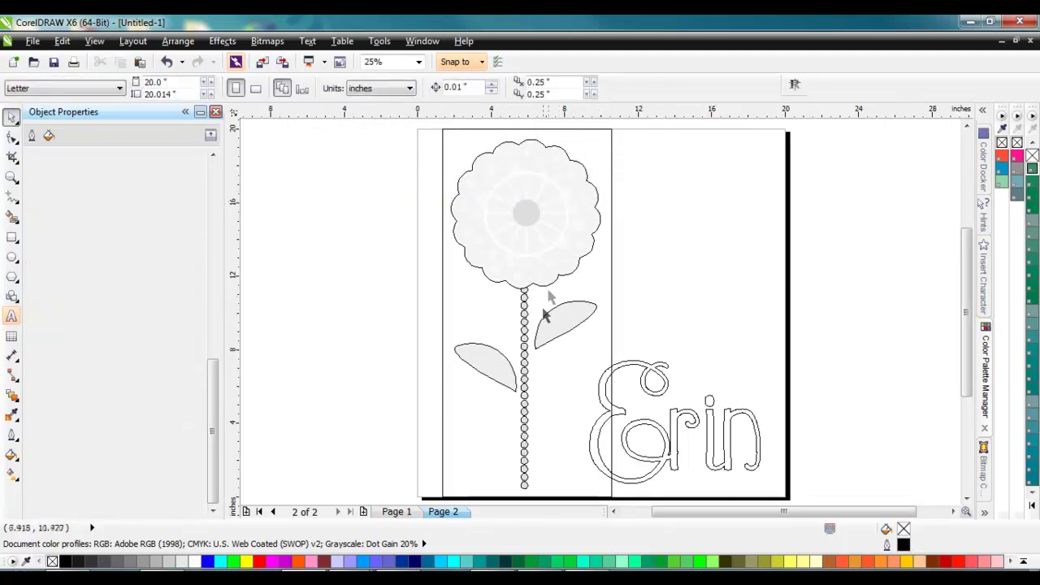
pyautogui.scroll(3, 536, 303)
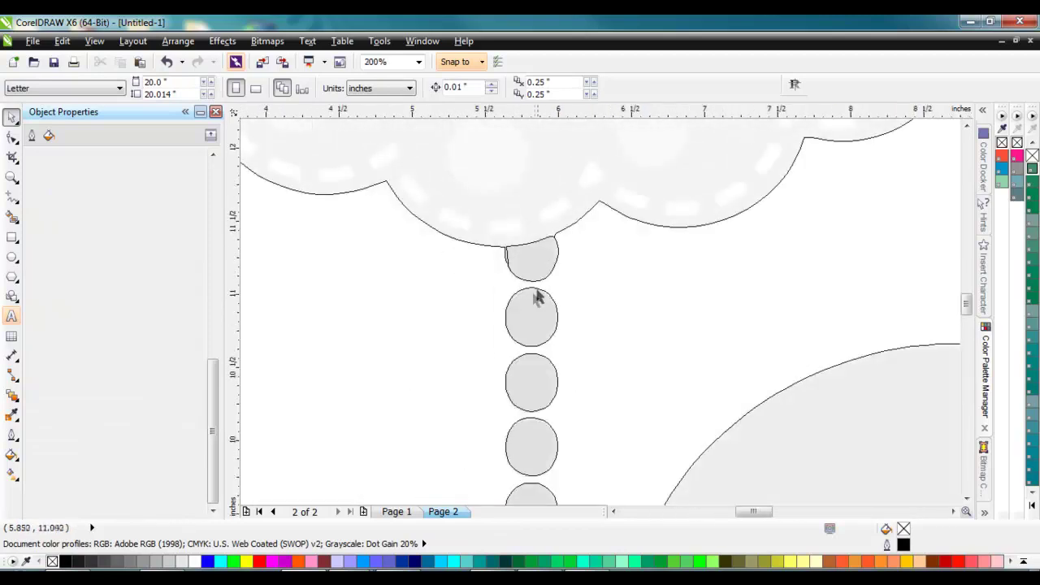
pyautogui.scroll(2, 509, 260)
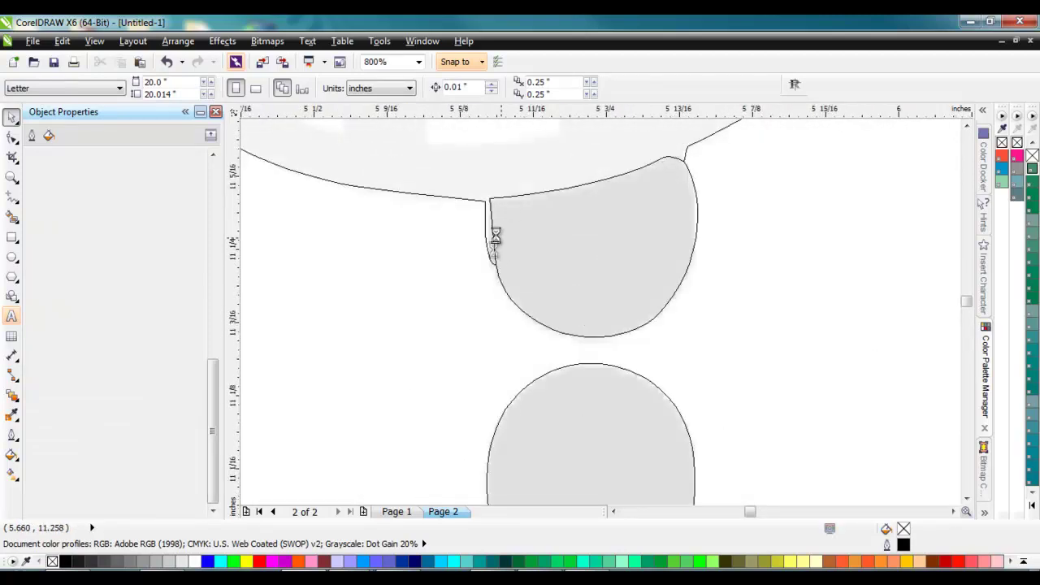
pyautogui.scroll(1, 497, 237)
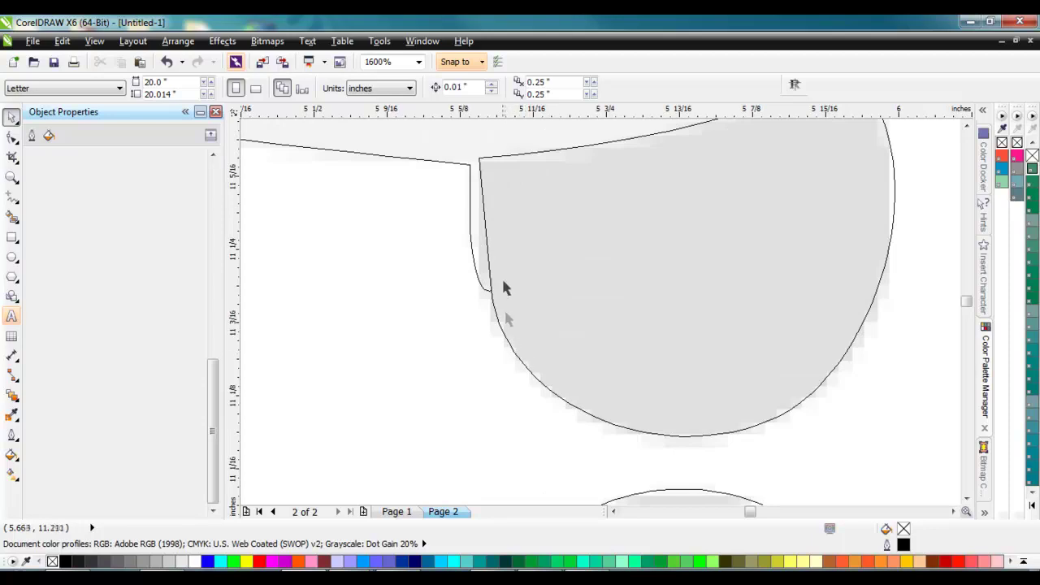
pyautogui.scroll(-4, 580, 302)
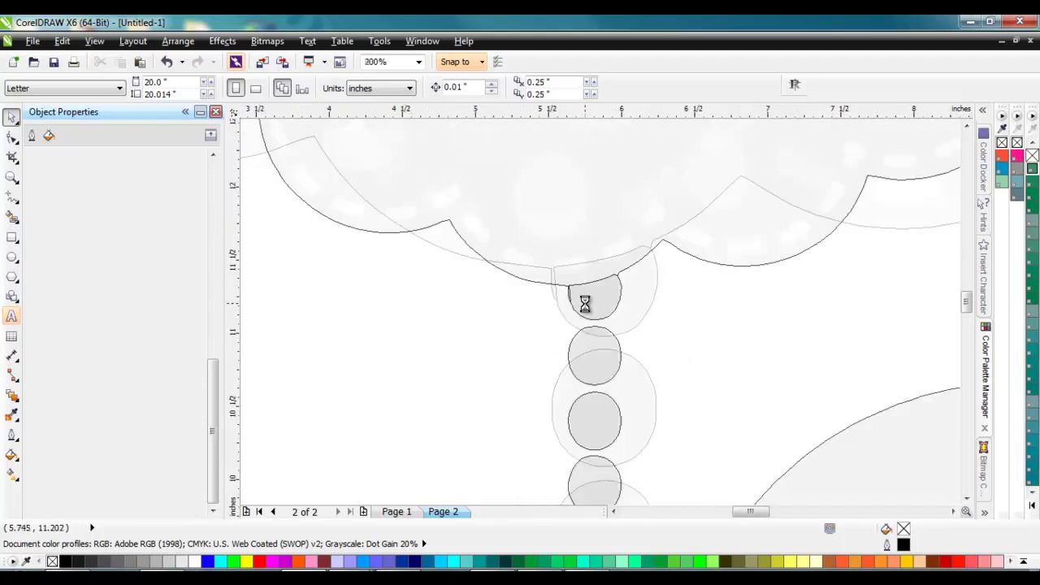
pyautogui.scroll(-2, 587, 307)
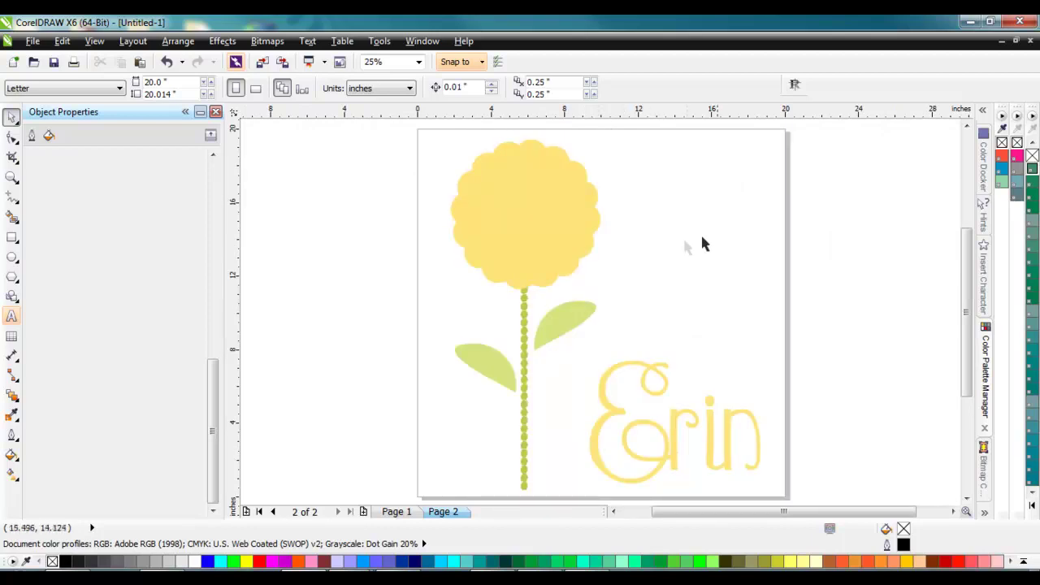
# - Give the flower curve no fill and a CutContour outline
pyautogui.click(549, 214)
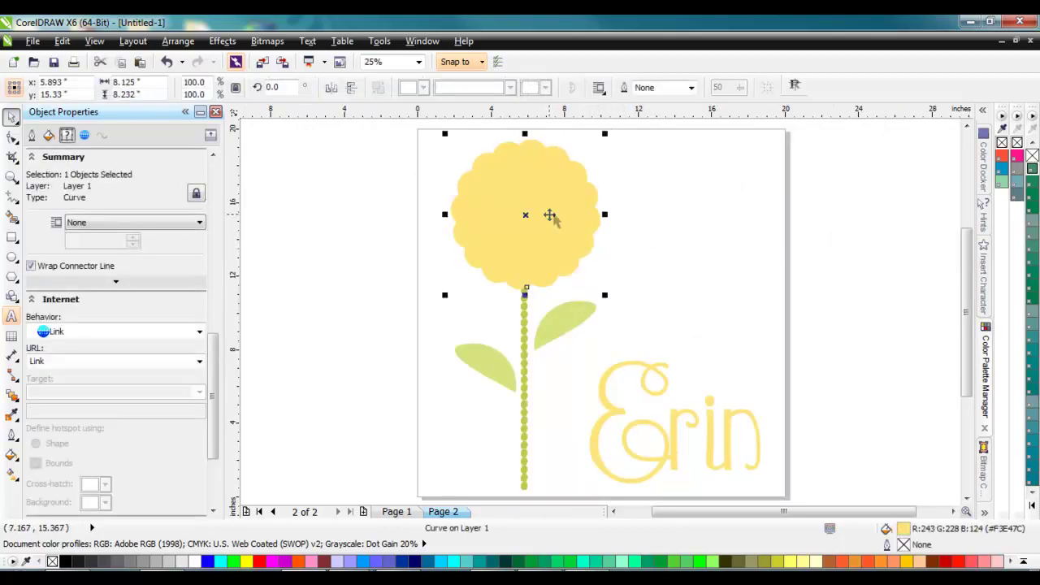
pyautogui.click(1004, 145)
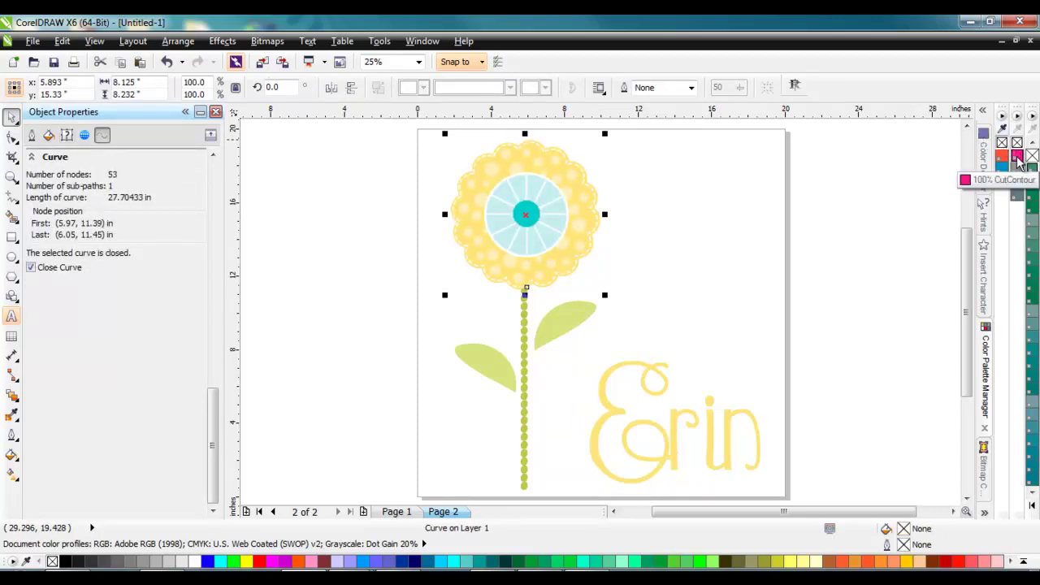
pyautogui.rightClick(1019, 161)
pyautogui.scroll(1, 526, 294)
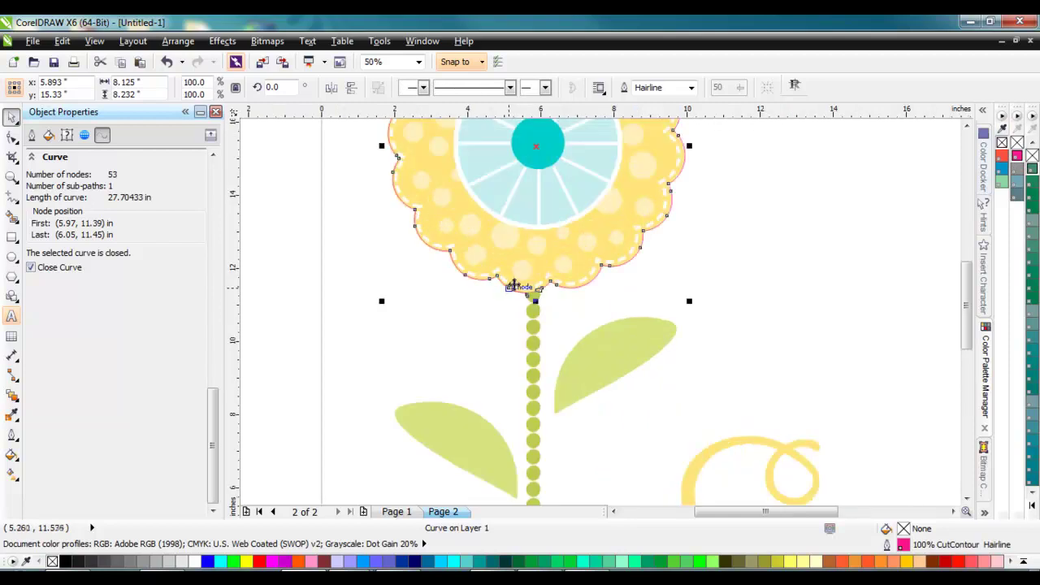
pyautogui.scroll(1, 521, 293)
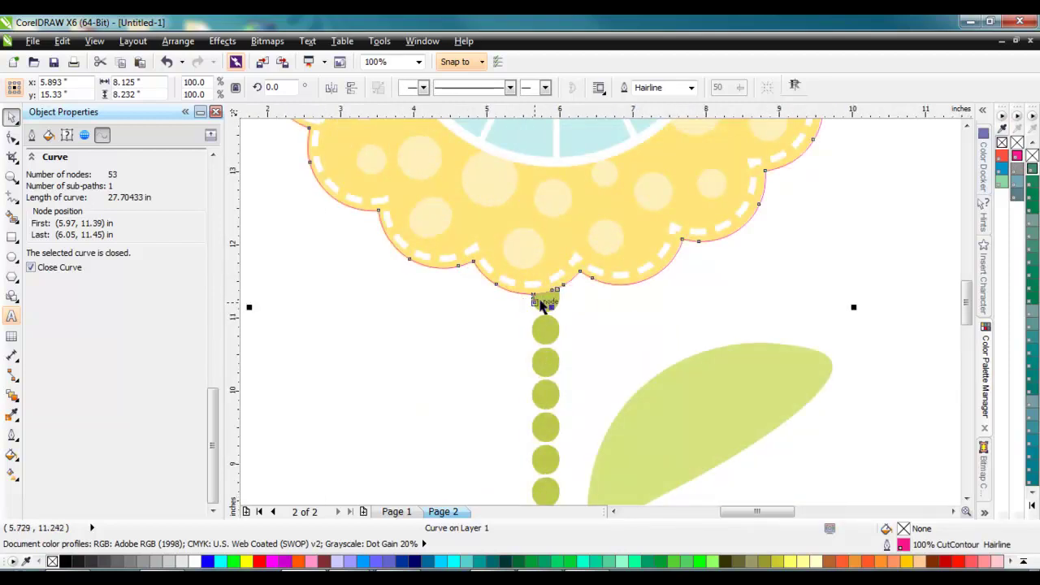
pyautogui.scroll(-1, 455, 330)
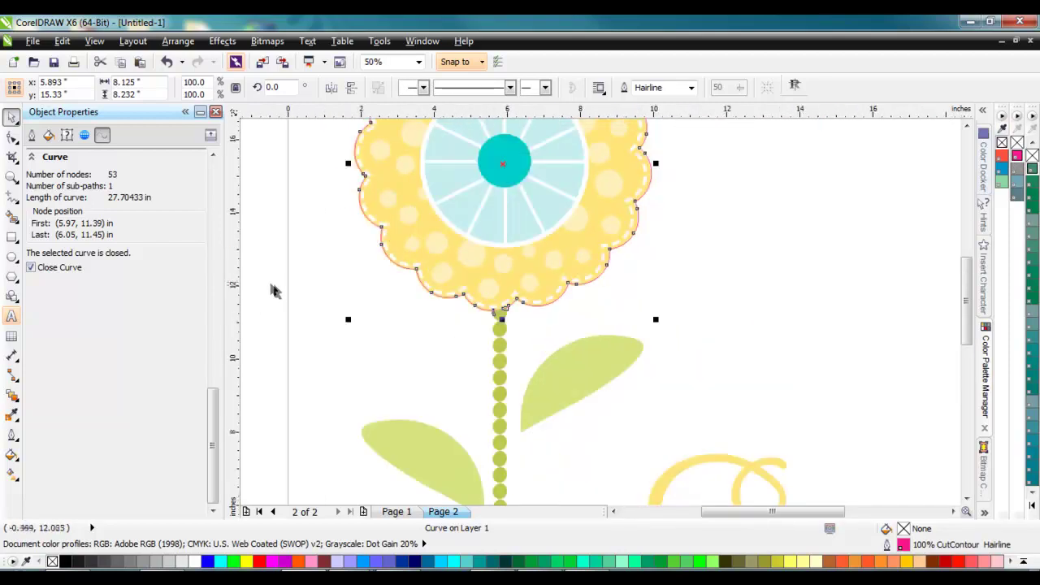
# - Give all 27 stem beads and leaves no fill and a CutContour outline
pyautogui.moveTo(259, 256); pyautogui.dragTo(720, 425)
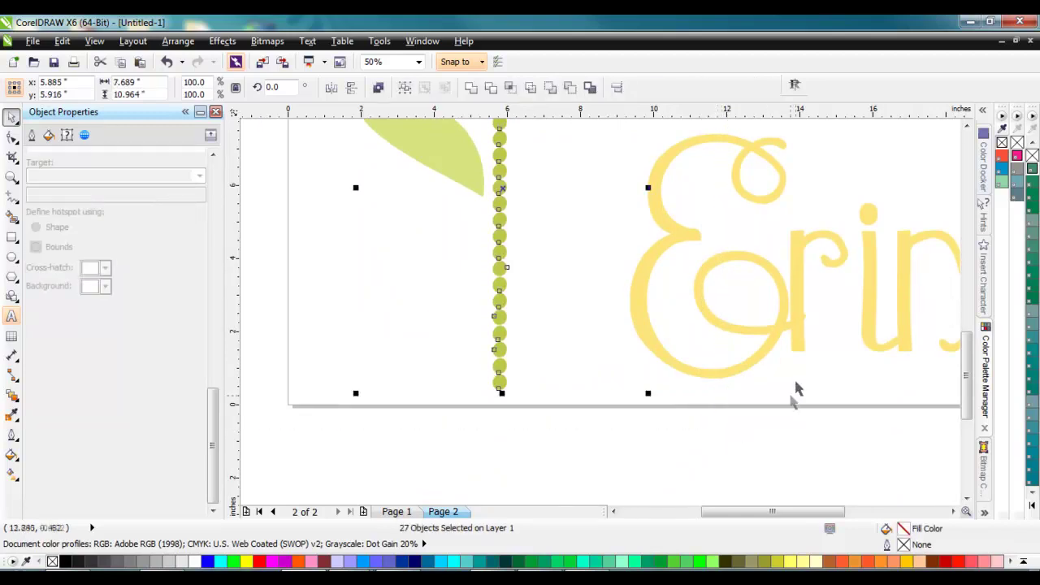
pyautogui.press('F3')
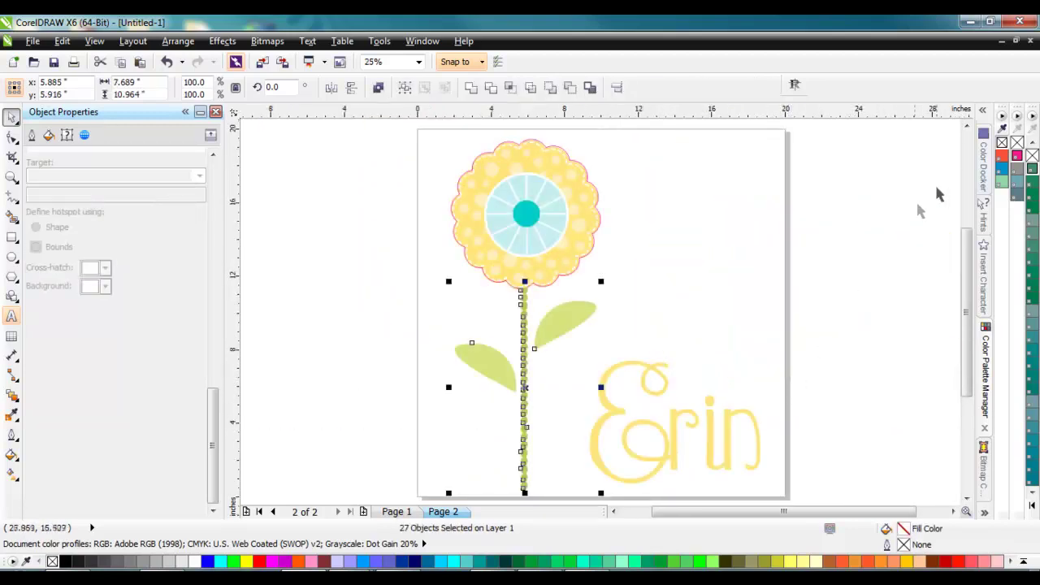
pyautogui.click(1017, 145)
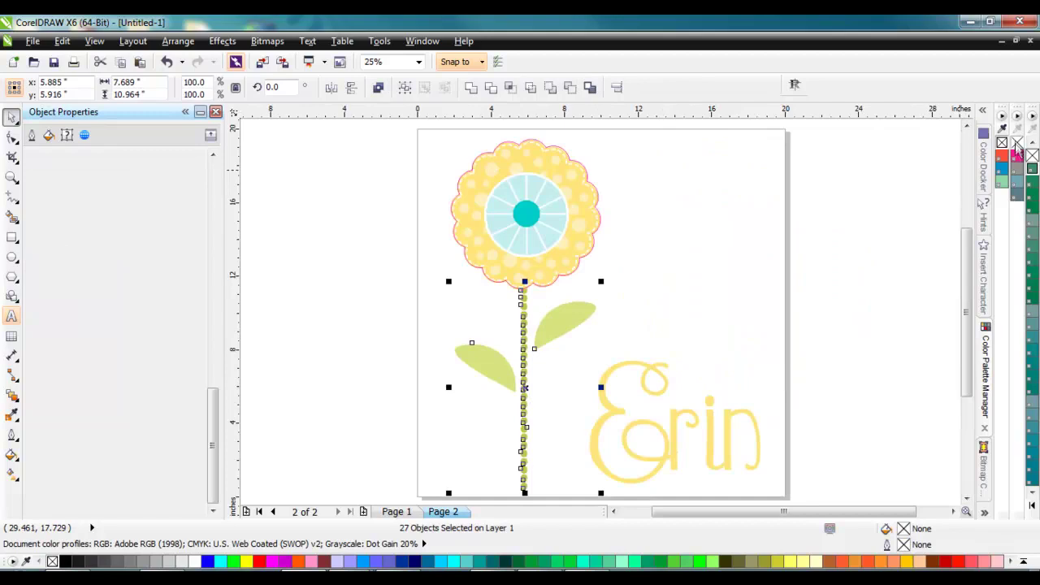
pyautogui.rightClick(1015, 156)
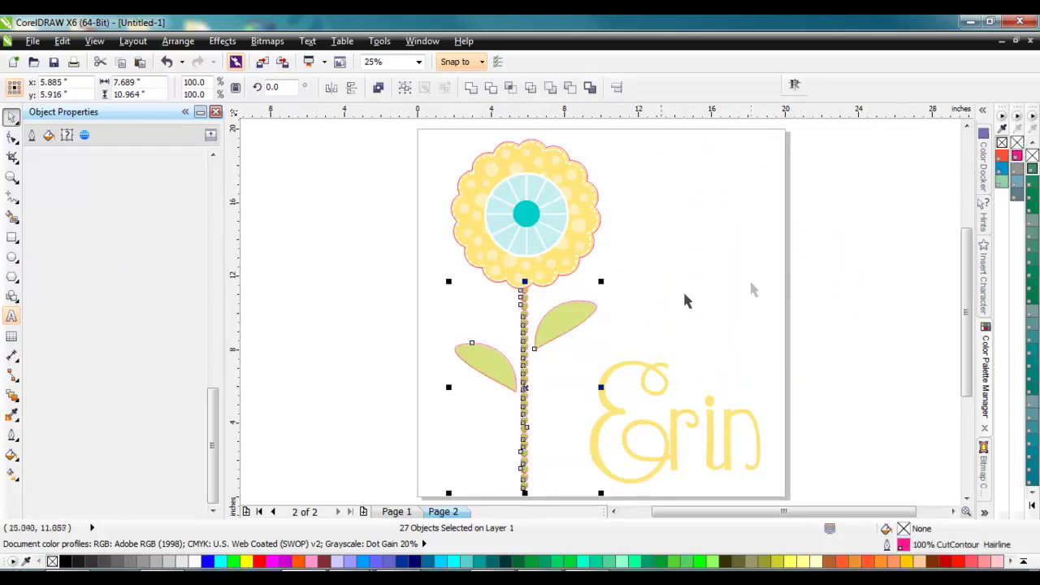
pyautogui.click(435, 334)
pyautogui.scroll(3, 524, 302)
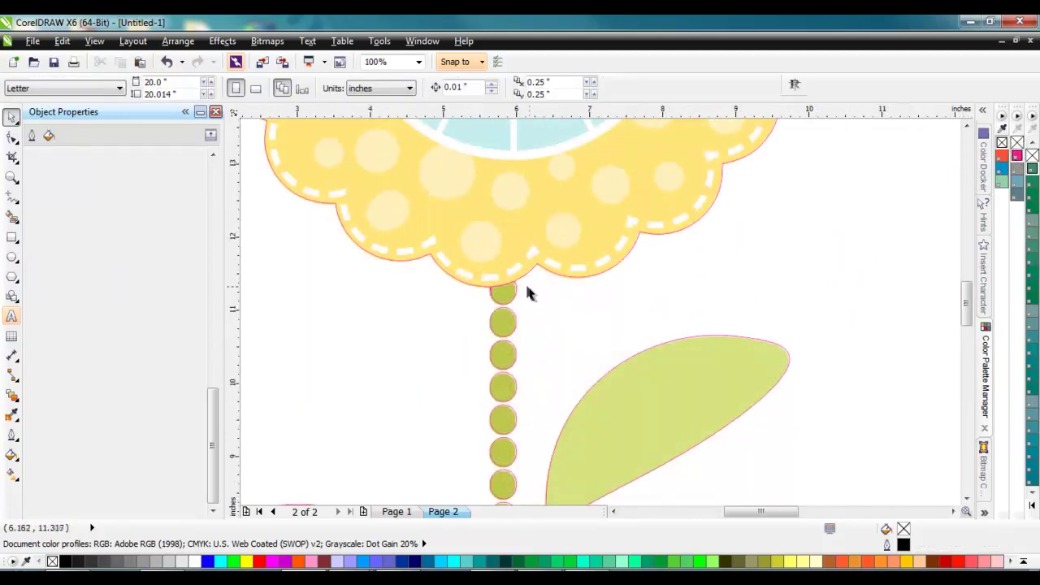
pyautogui.scroll(2, 512, 303)
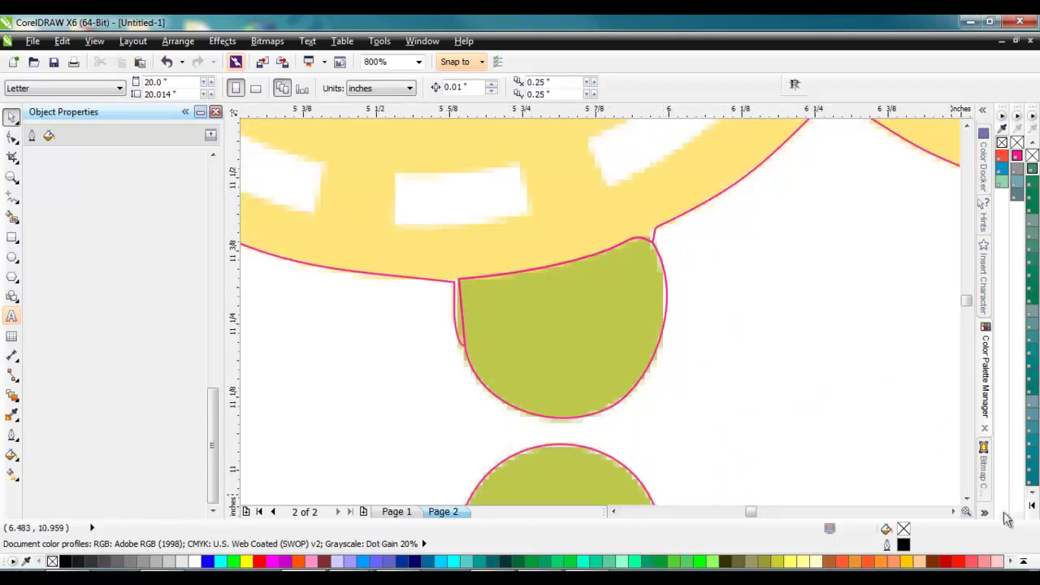
pyautogui.click(966, 497)
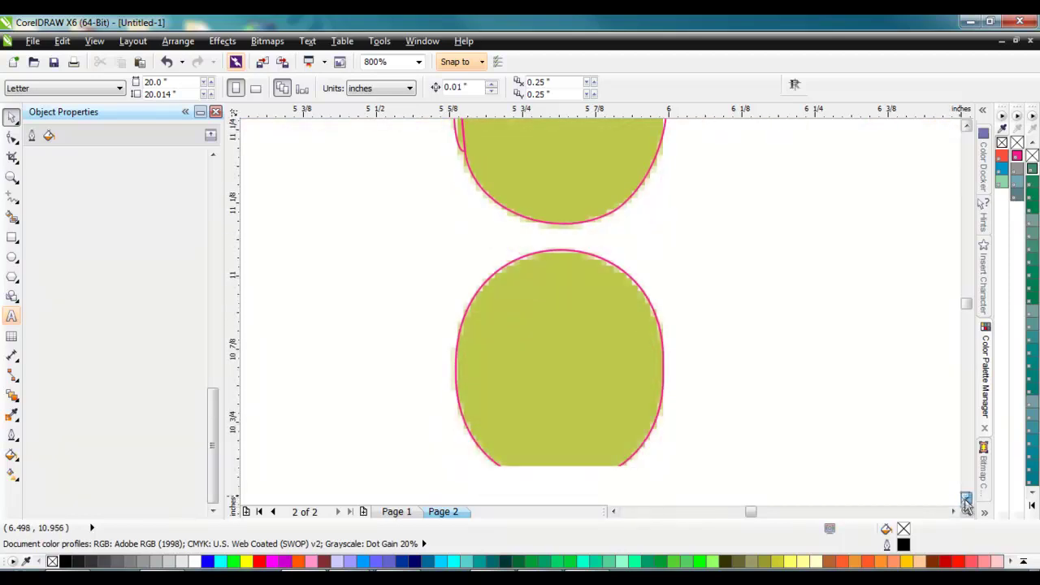
pyautogui.click(965, 501)
pyautogui.click(965, 501)
pyautogui.click(965, 501)
pyautogui.click(965, 501)
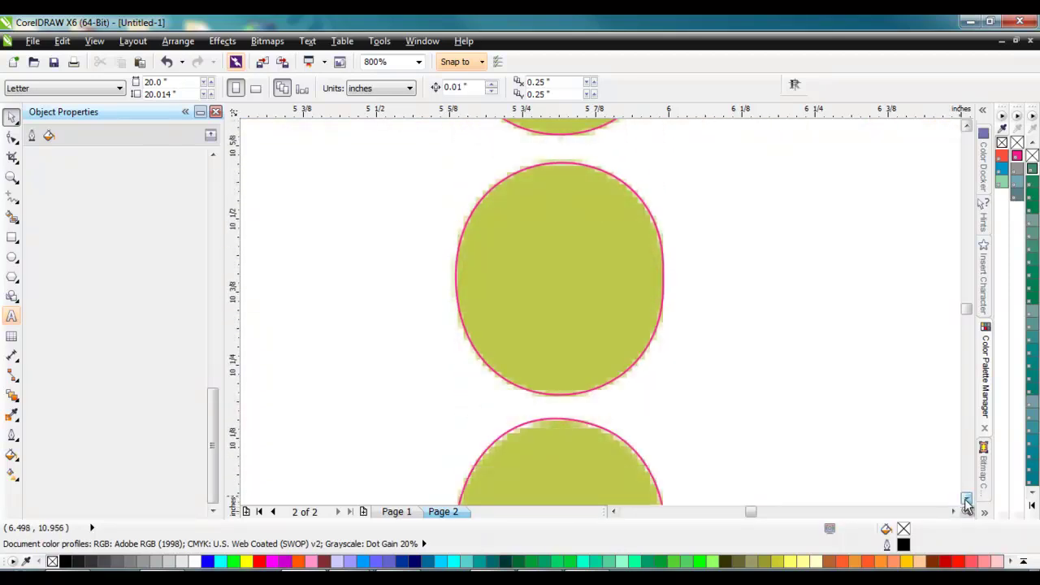
pyautogui.click(966, 501)
pyautogui.click(966, 501)
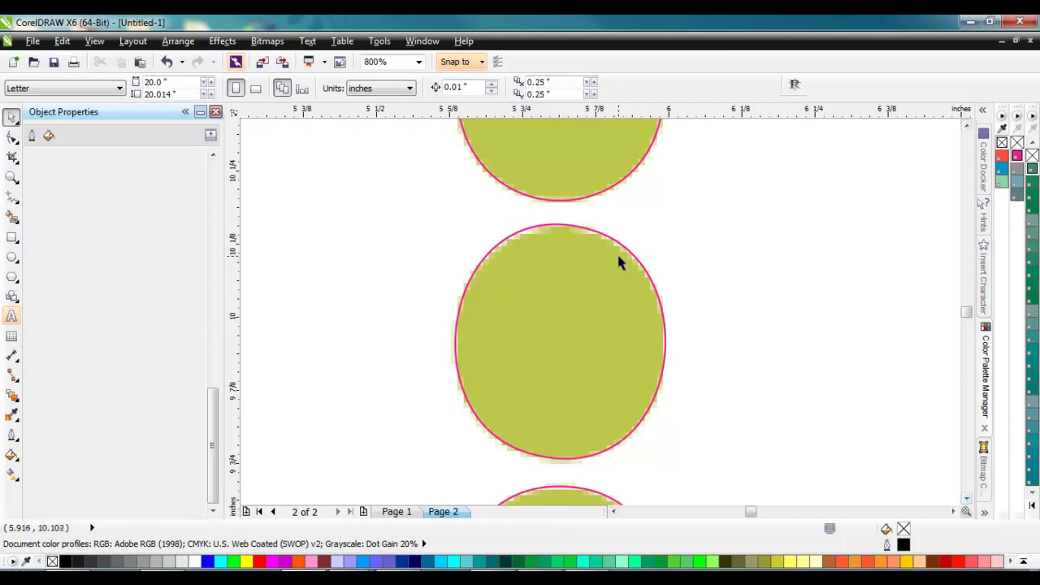
pyautogui.scroll(-2, 618, 260)
# - Weld the top stem bead's cut curve to the flower's cut line, forming one 52-node curve
pyautogui.click(966, 126)
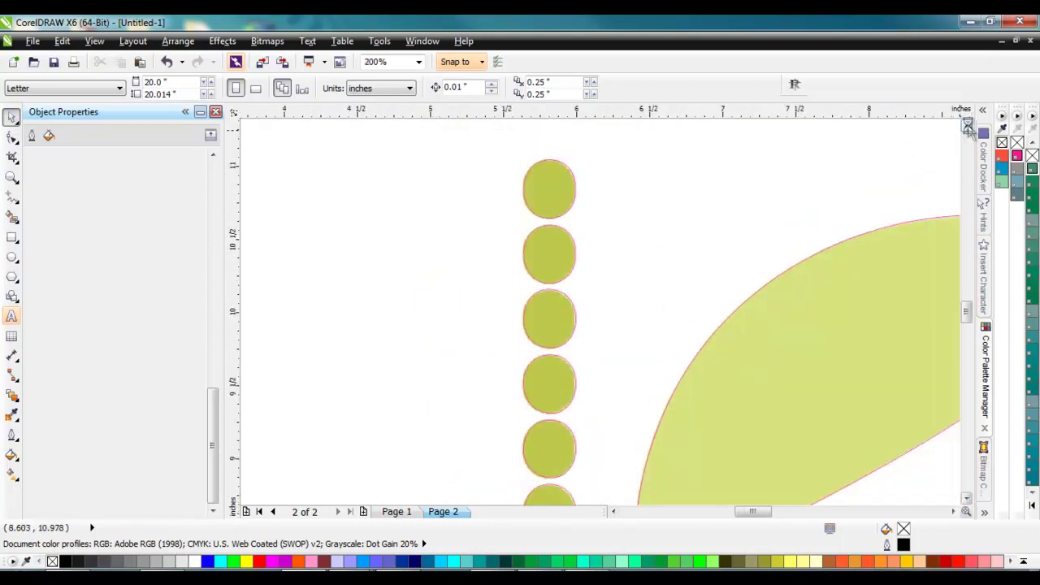
pyautogui.click(966, 126)
pyautogui.click(966, 126)
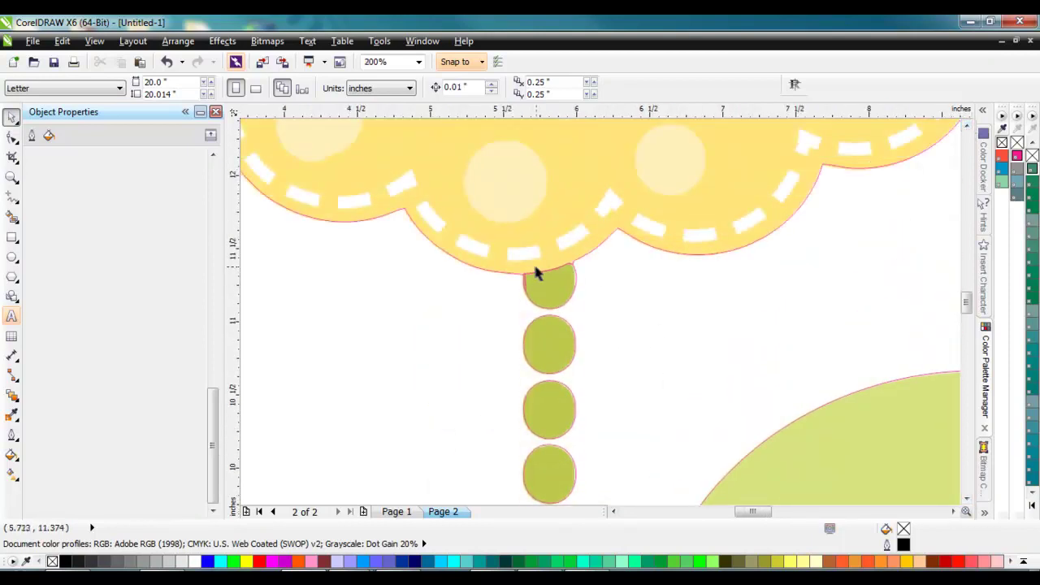
pyautogui.scroll(1, 532, 269)
pyautogui.click(464, 291)
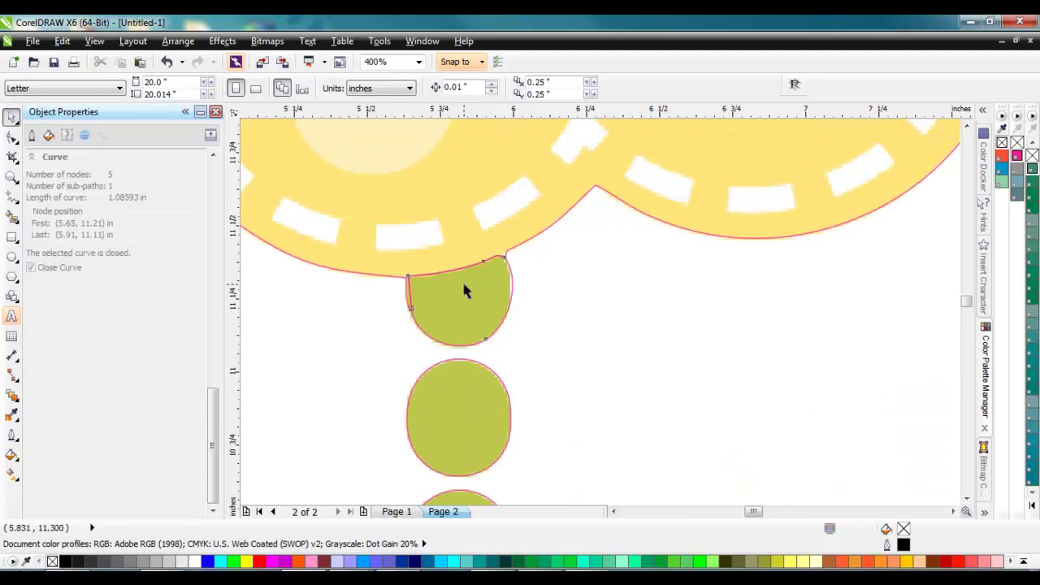
pyautogui.click(464, 286)
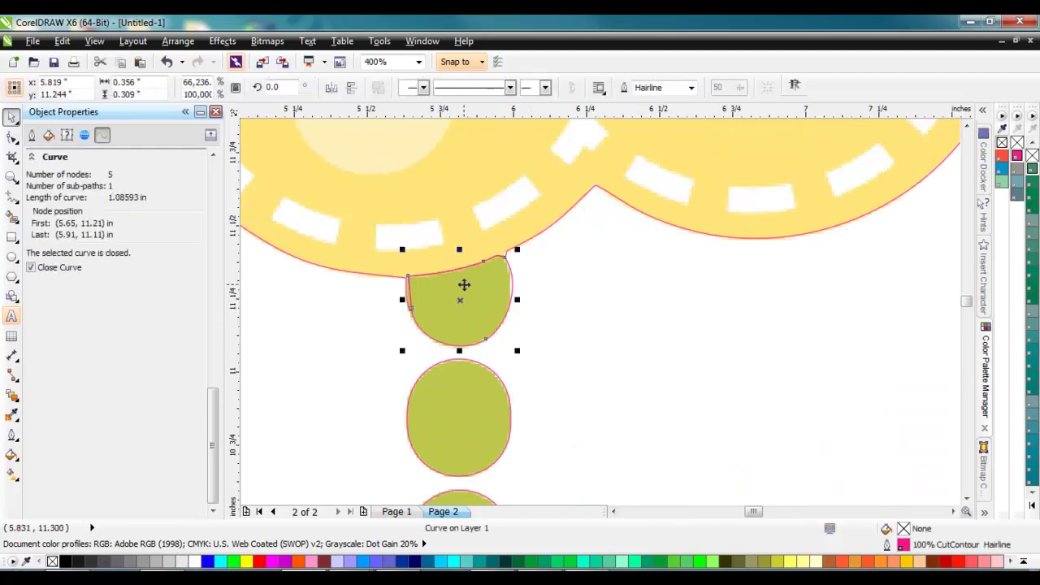
pyautogui.keyDown('shift'); pyautogui.click(362, 278); pyautogui.keyUp('shift')
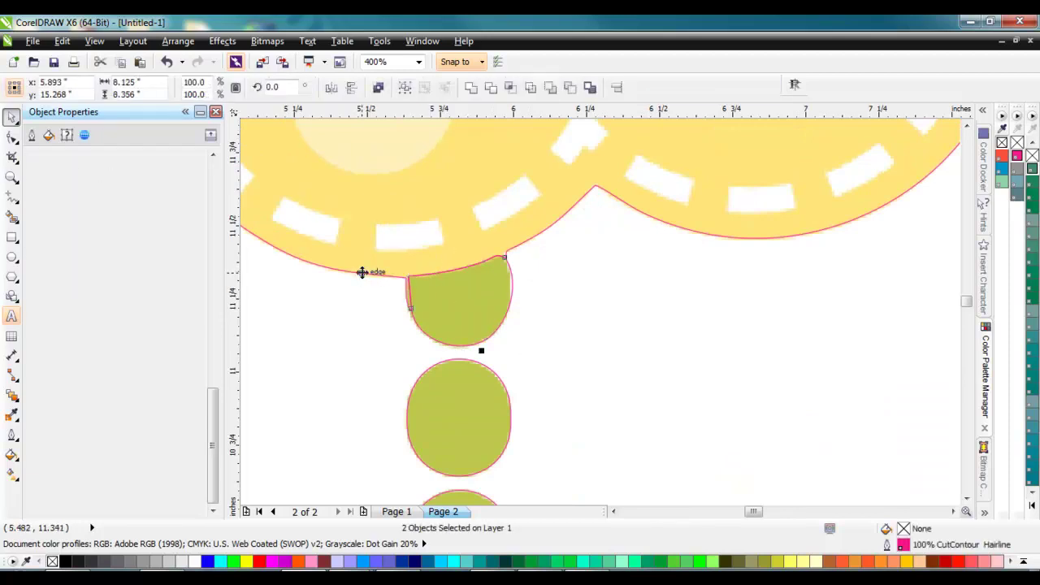
pyautogui.click(471, 88)
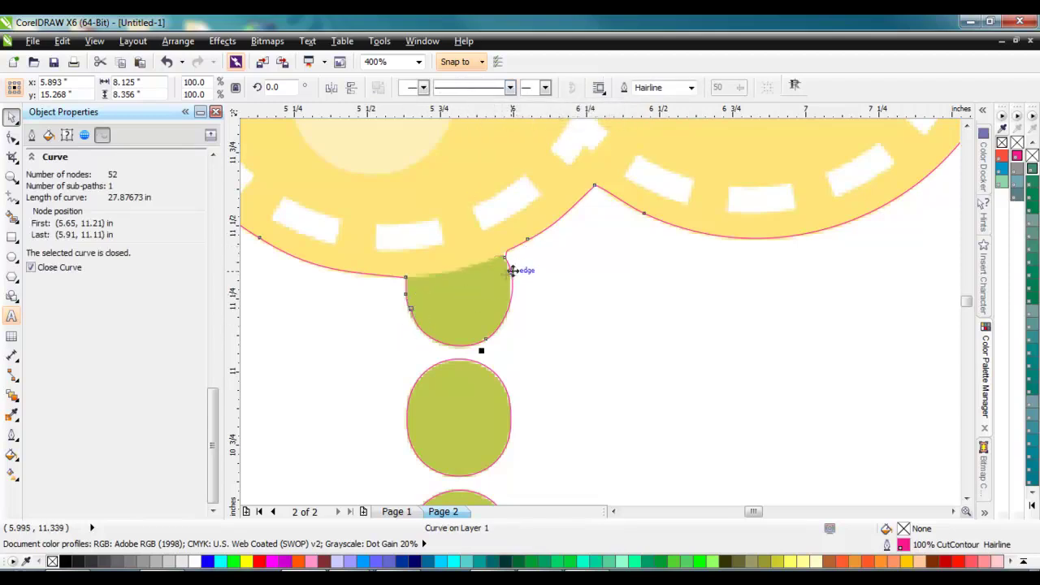
pyautogui.click(399, 309)
# - Add and remove nodes on the welded cut curve's lower-left section beside the stem bead to smooth it
pyautogui.scroll(2, 403, 303)
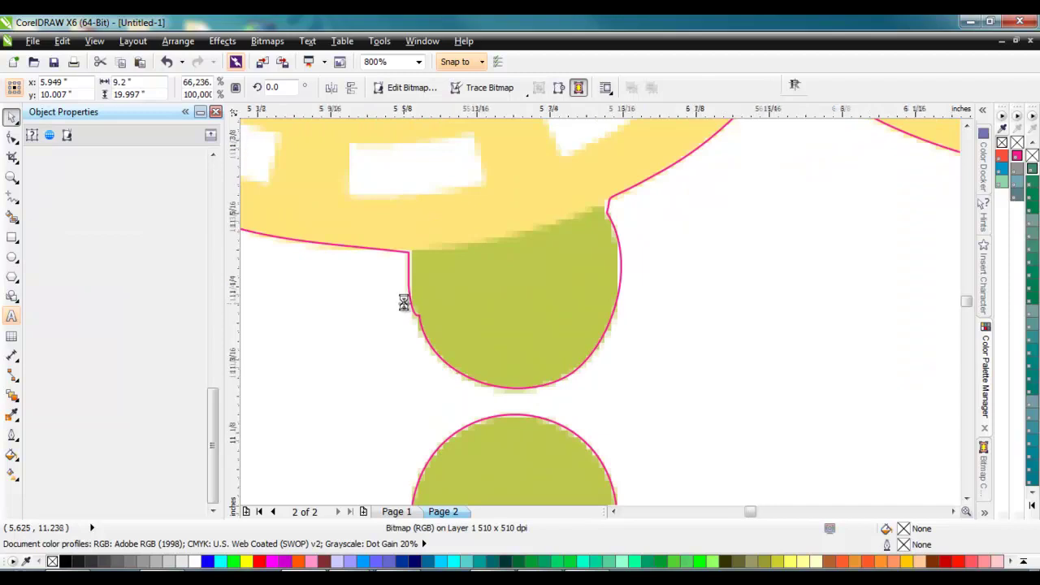
pyautogui.click(414, 262)
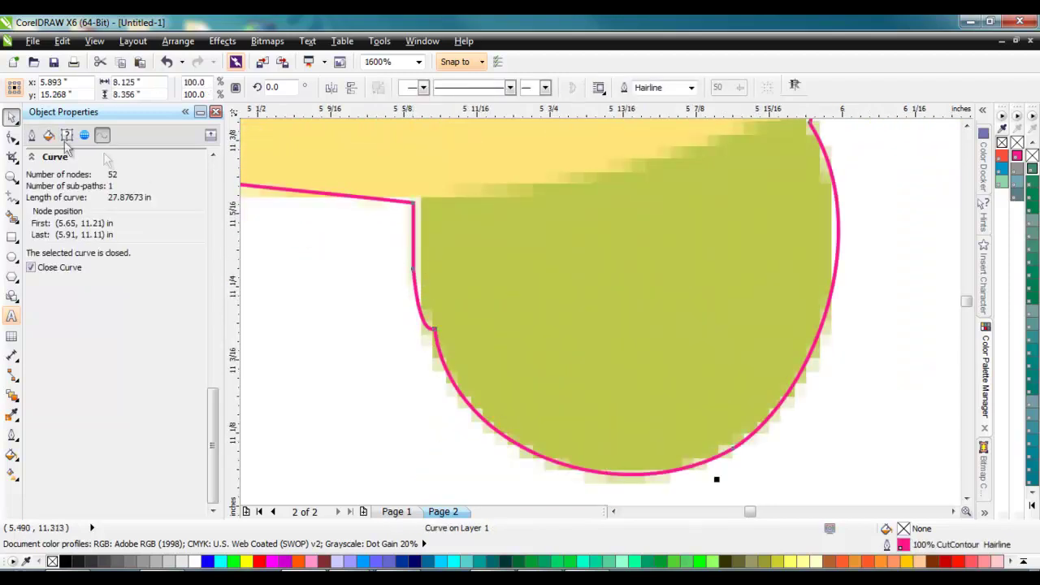
pyautogui.click(11, 138)
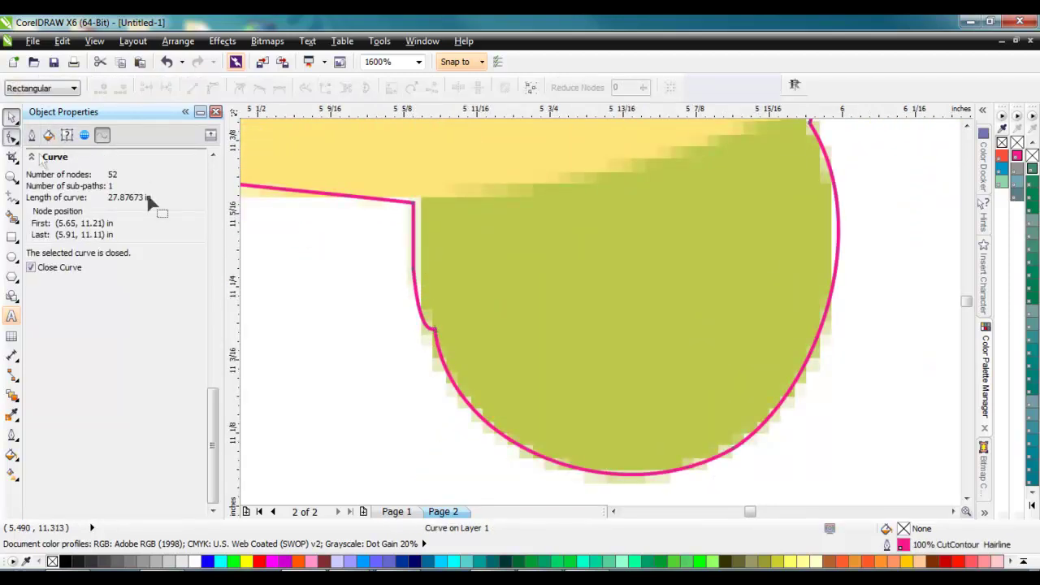
pyautogui.doubleClick(414, 238)
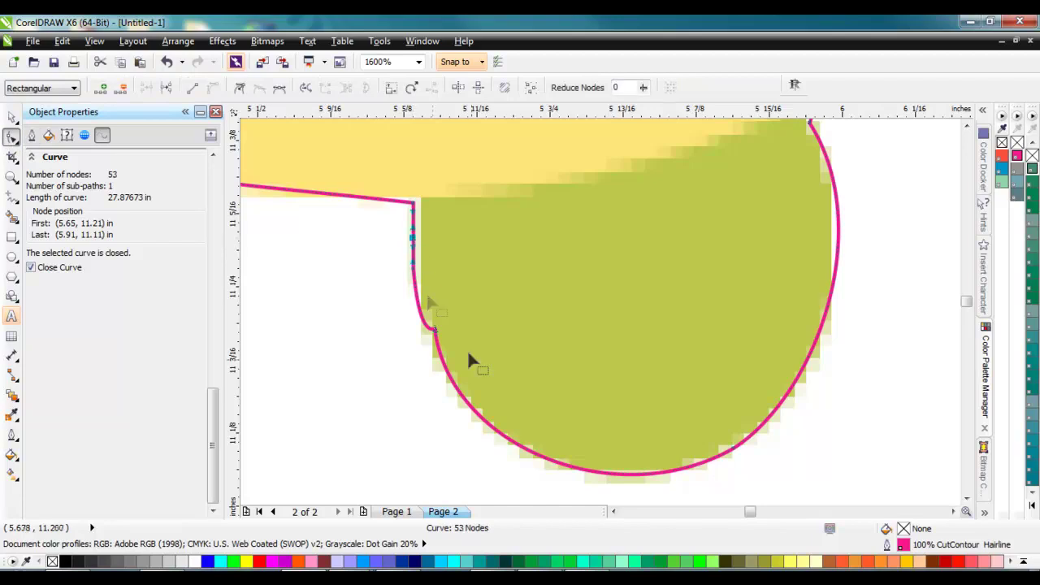
pyautogui.doubleClick(480, 420)
pyautogui.moveTo(382, 293); pyautogui.dragTo(461, 355)
pyautogui.press('Delete')
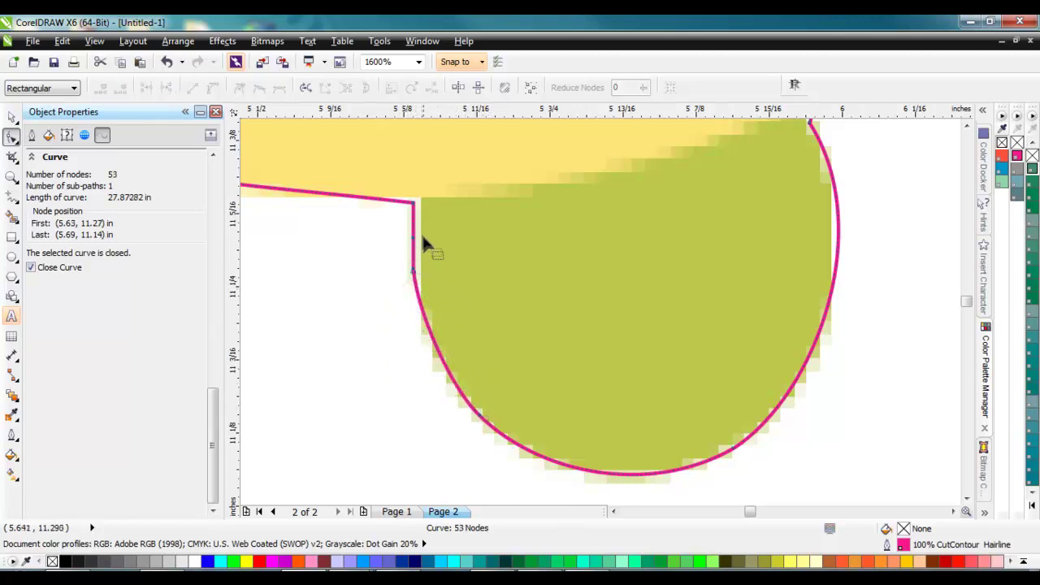
pyautogui.doubleClick(414, 273)
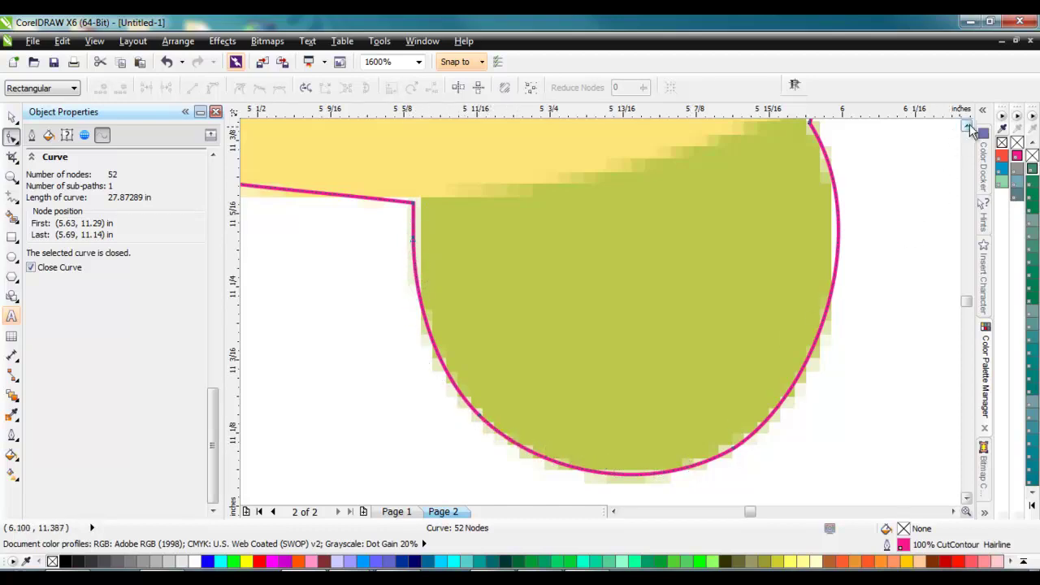
# - Move the bead-flower junction node and reshape nearby curve segments so the cut line hugs the bead's edge
pyautogui.scroll(2, 810, 183)
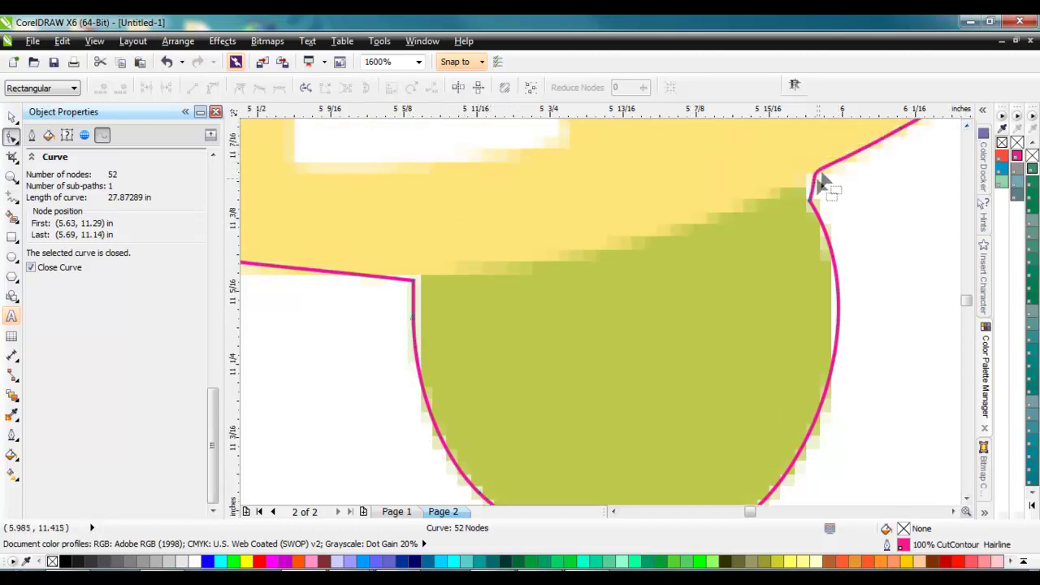
pyautogui.click(812, 203)
pyautogui.moveTo(813, 204); pyautogui.dragTo(804, 186)
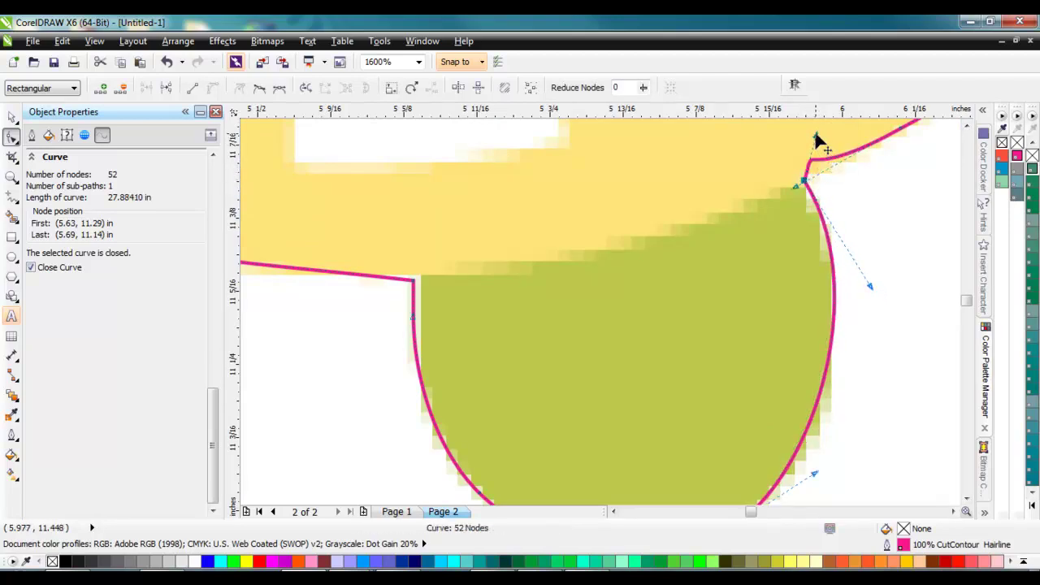
pyautogui.moveTo(817, 136); pyautogui.dragTo(845, 155)
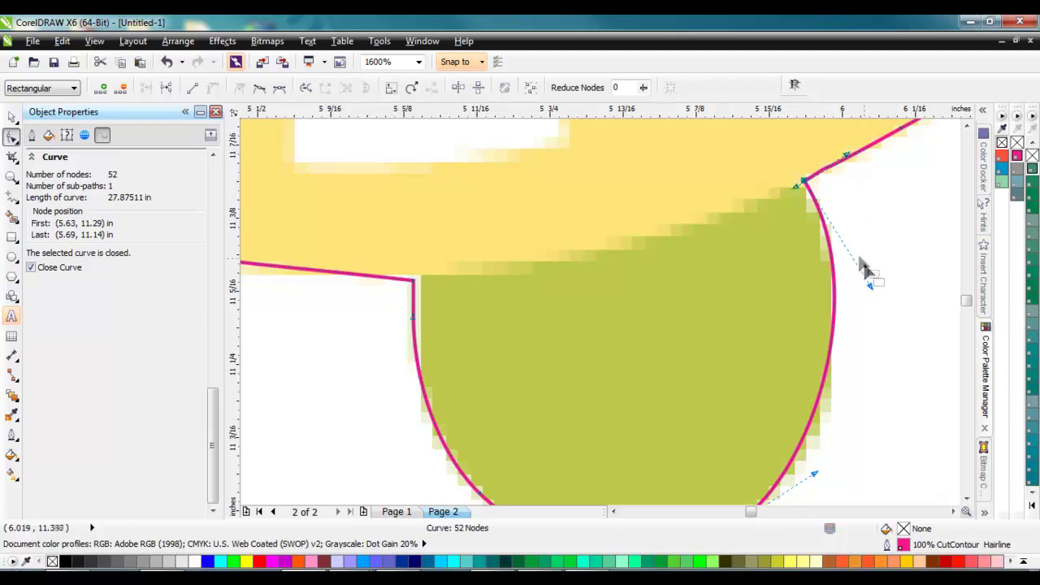
pyautogui.moveTo(870, 289); pyautogui.dragTo(872, 344)
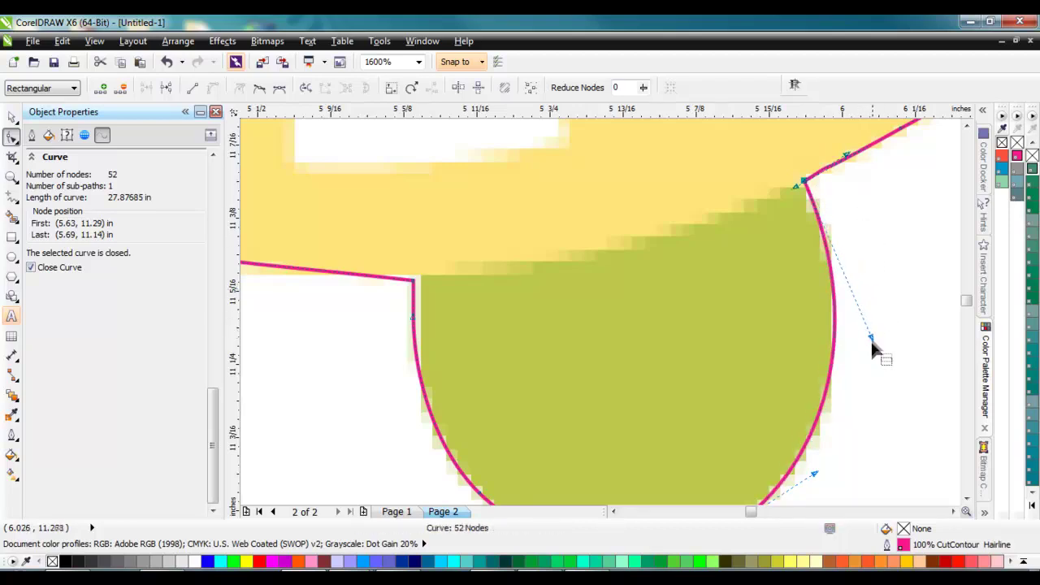
pyautogui.click(966, 497)
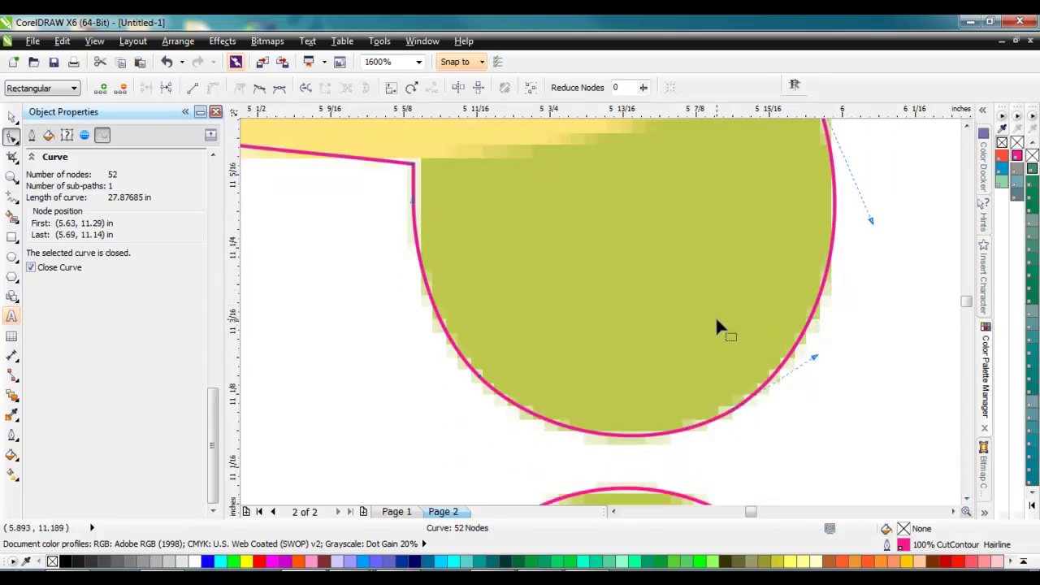
pyautogui.click(614, 512)
pyautogui.click(614, 512)
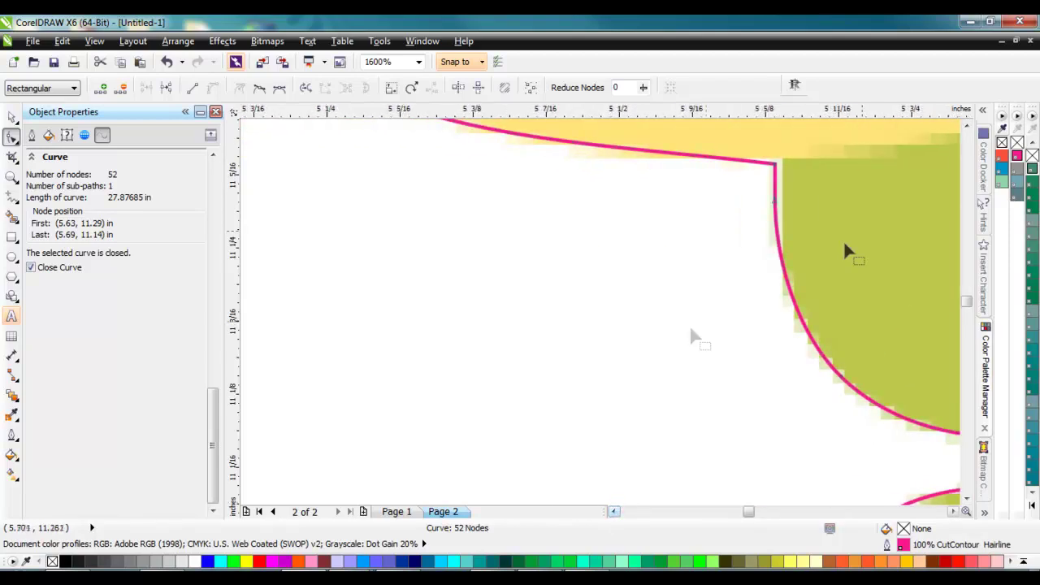
pyautogui.click(966, 127)
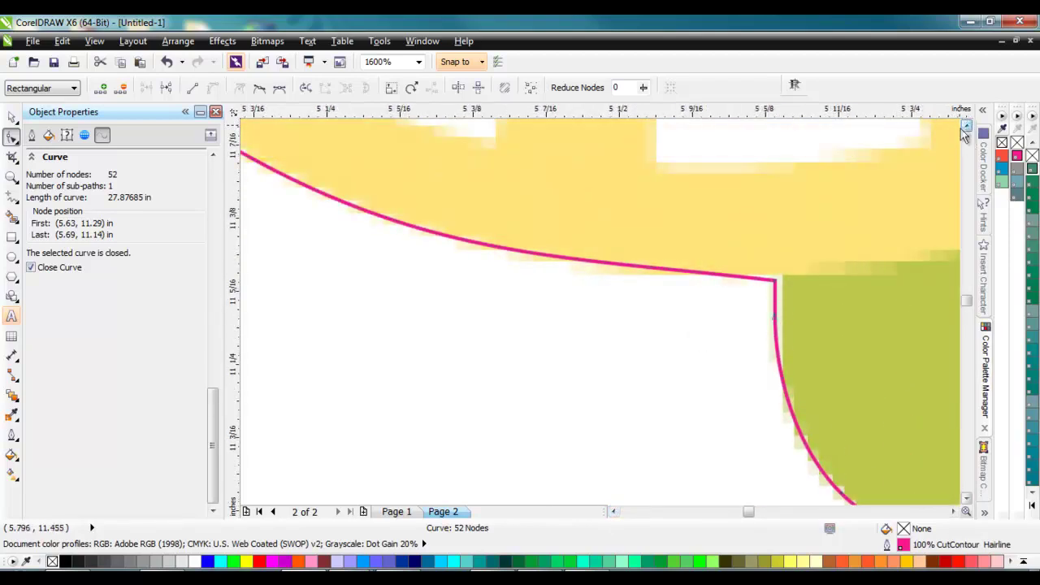
pyautogui.hotkey('shift', 'F4')
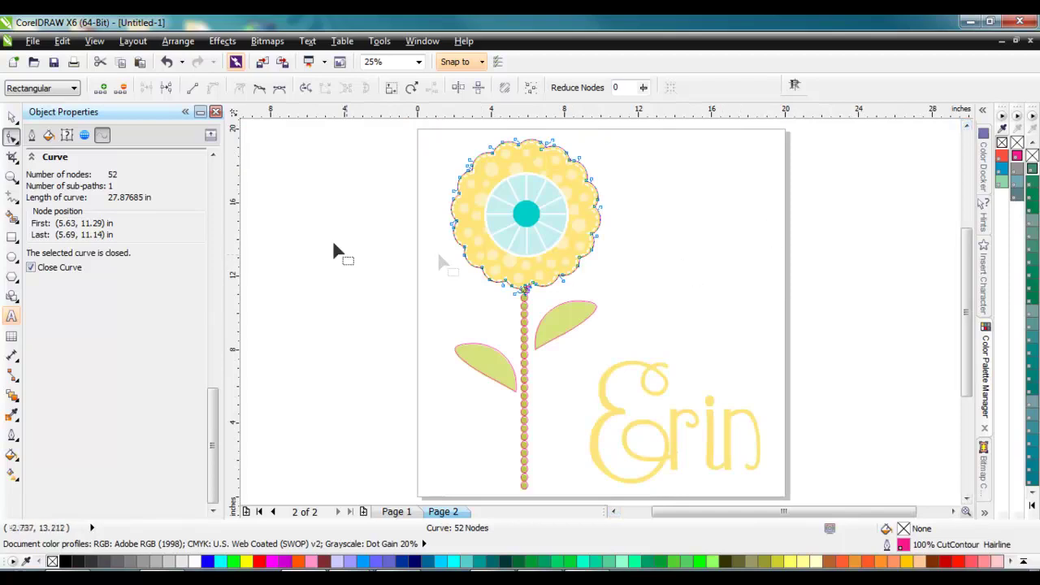
pyautogui.click(13, 116)
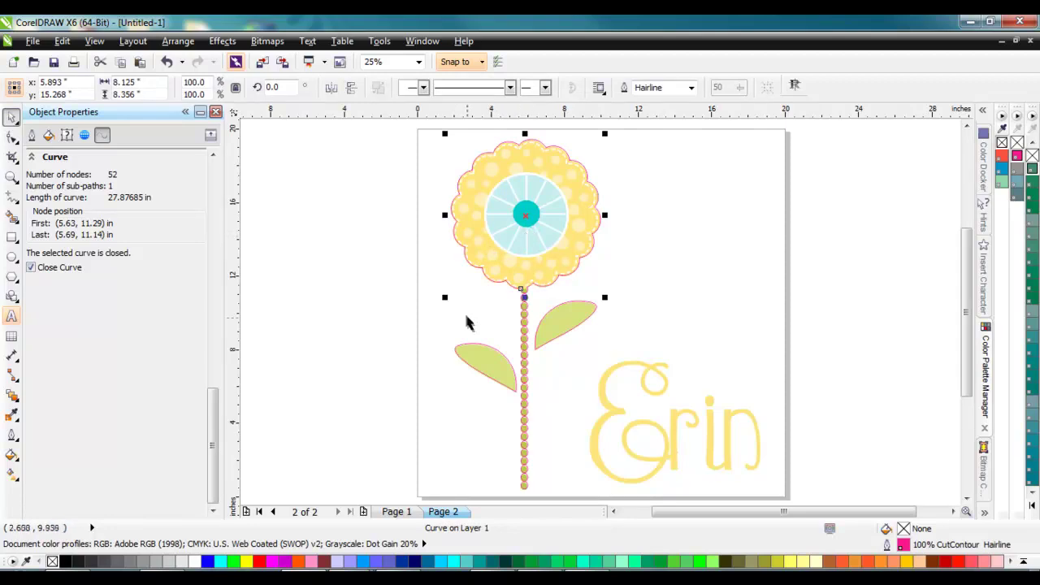
pyautogui.click(471, 317)
pyautogui.moveTo(470, 317); pyautogui.dragTo(296, 317)
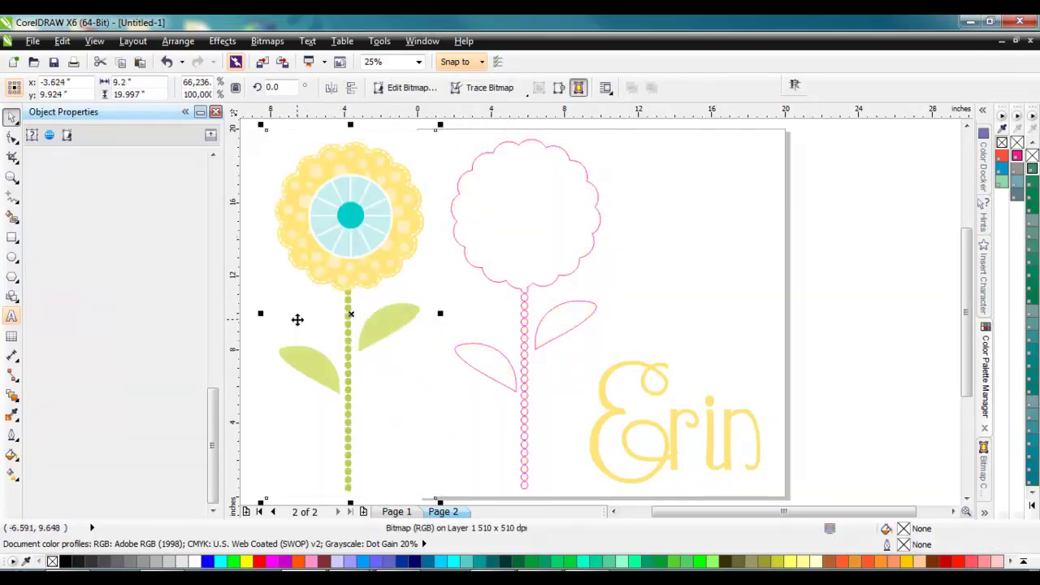
pyautogui.click(67, 134)
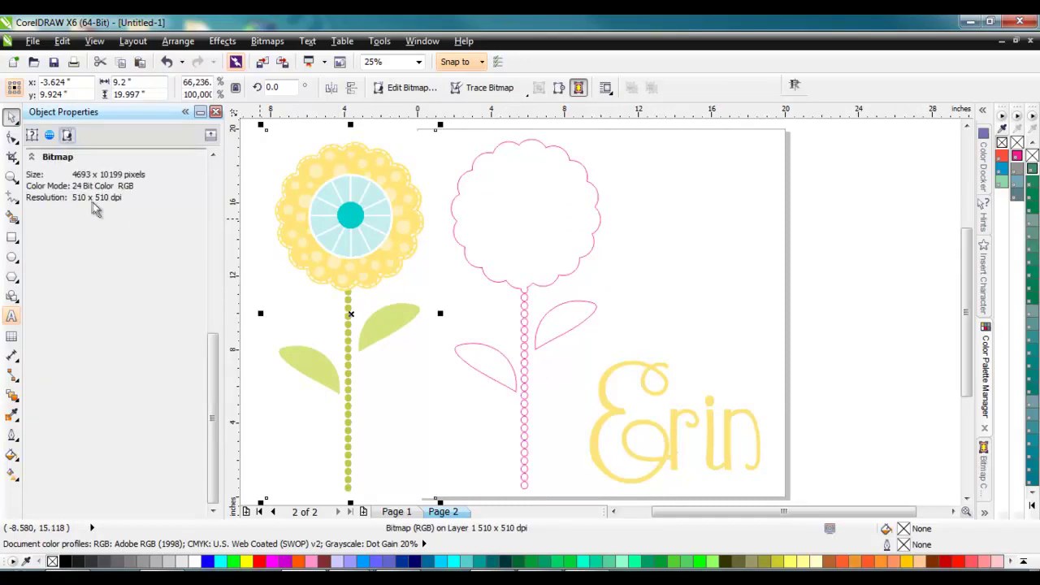
pyautogui.scroll(5, 301, 239)
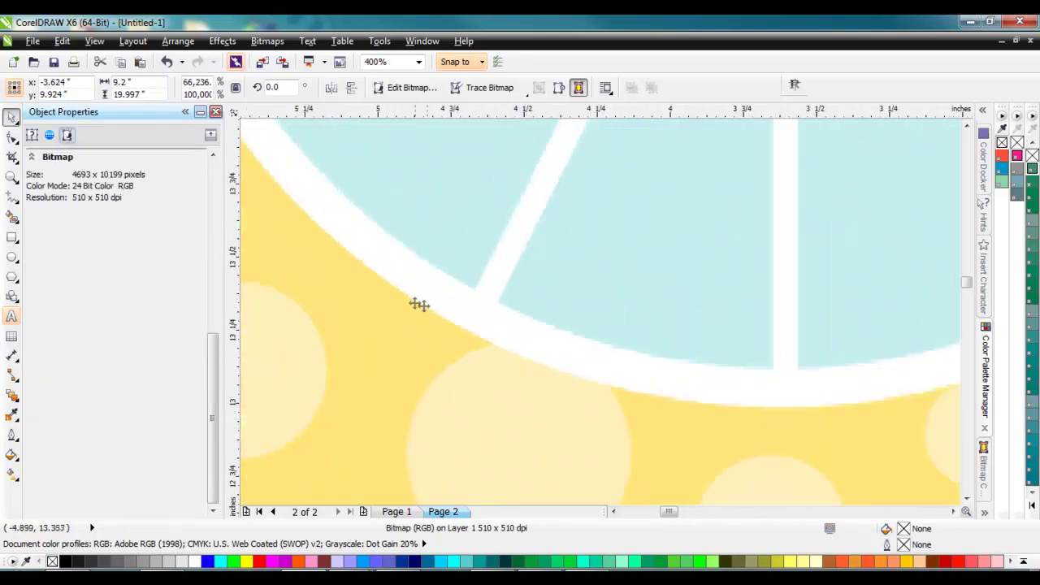
pyautogui.scroll(1, 418, 304)
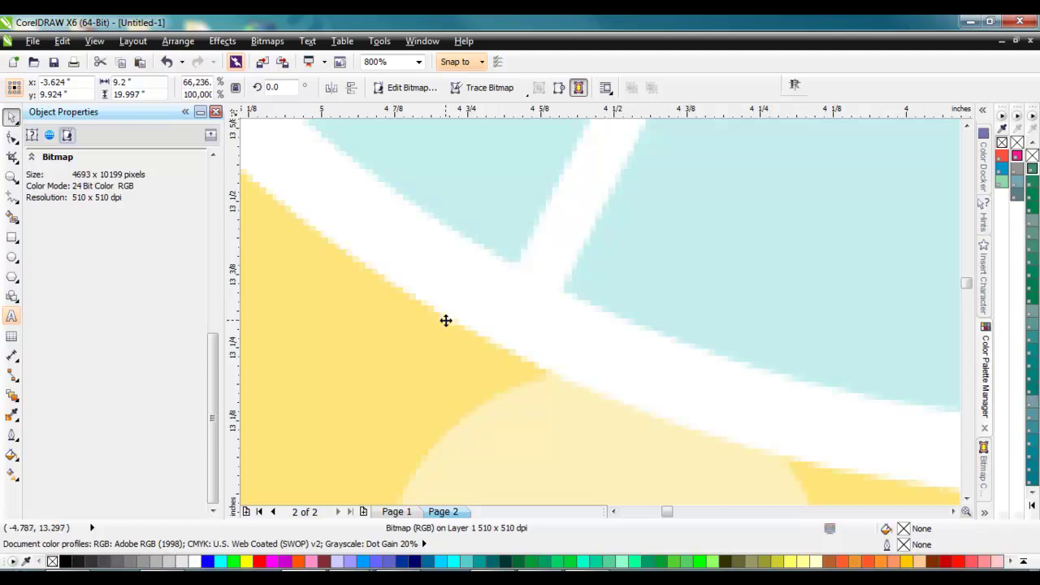
pyautogui.scroll(-5, 445, 321)
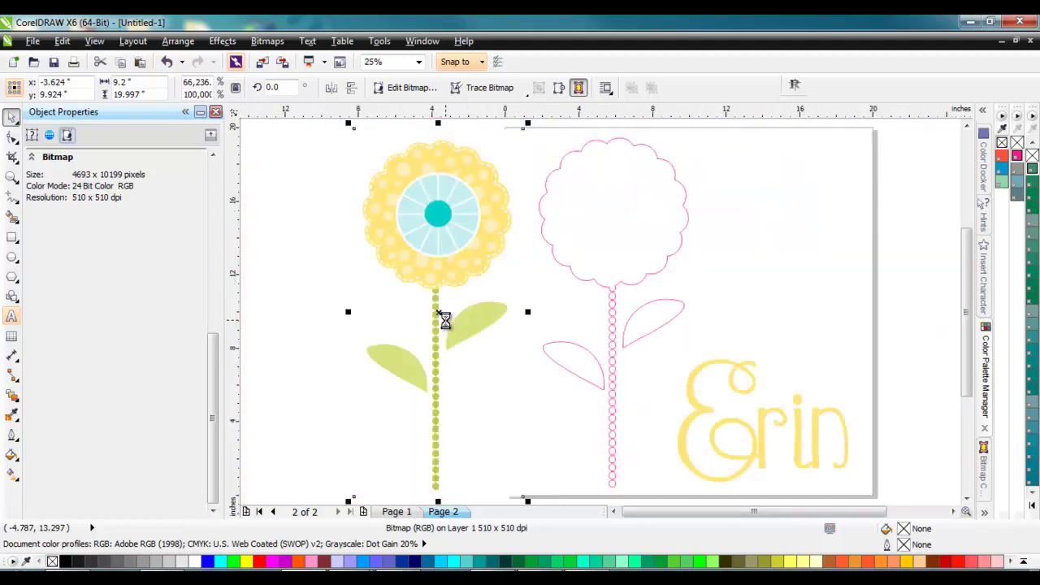
pyautogui.hotkey('ctrl', 'z')
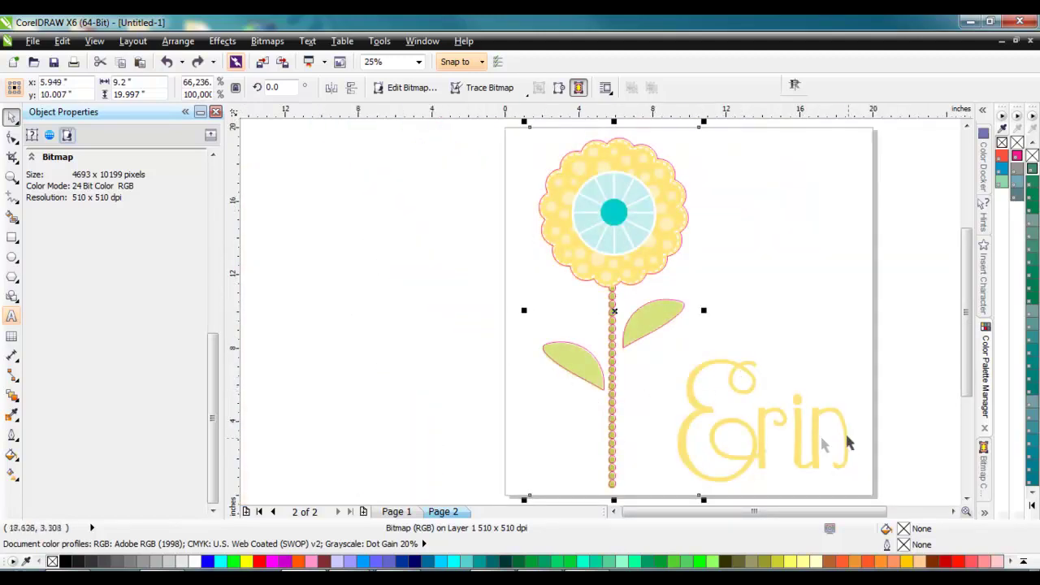
# - Reshape the E loop's top stroke in wireframe view, then outline Erin in 0.5 pt CutContour
pyautogui.click(761, 438)
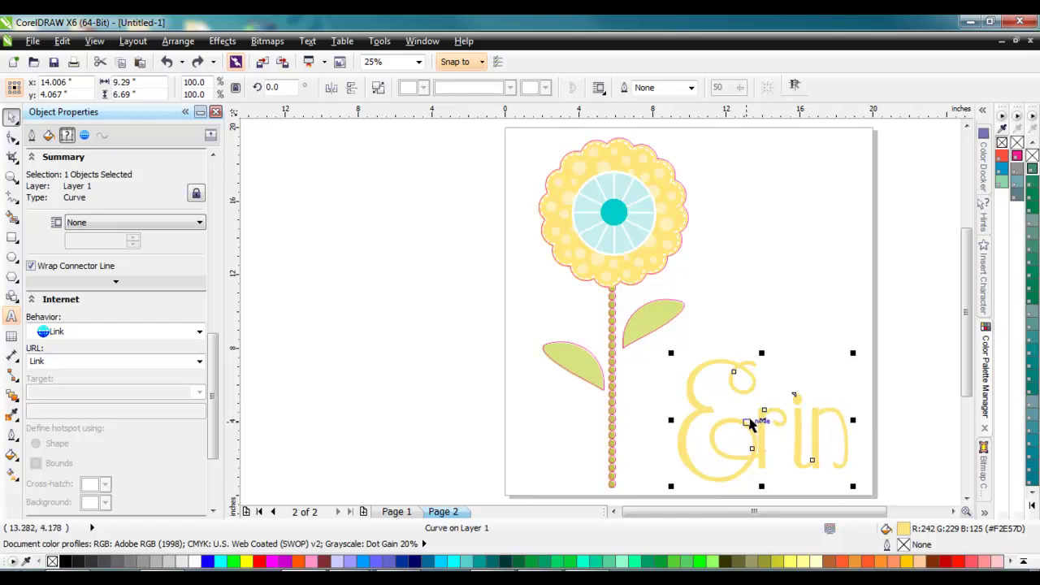
pyautogui.hotkey('shift', 'F9')
pyautogui.scroll(1, 750, 422)
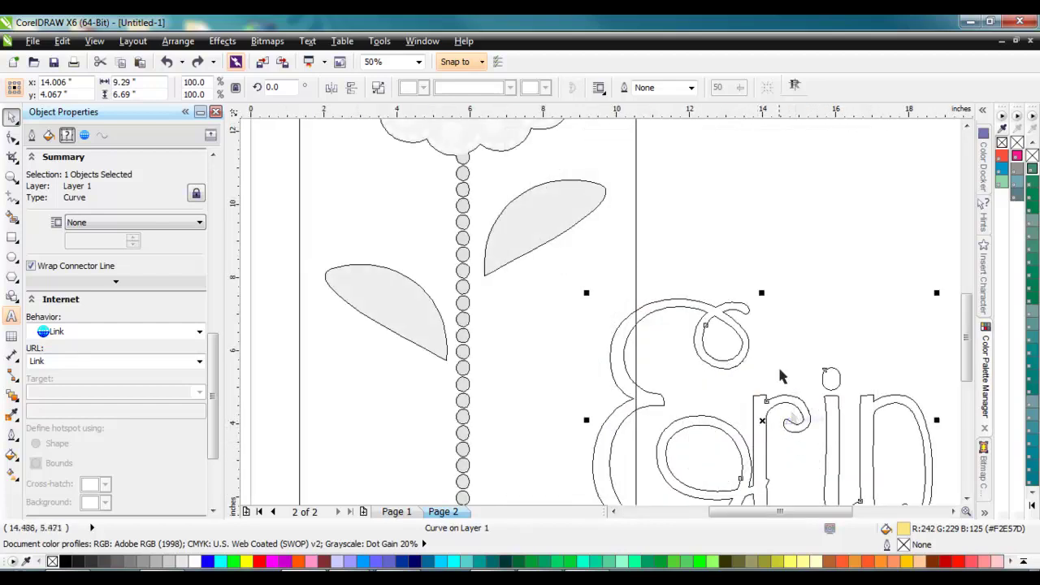
pyautogui.moveTo(719, 307); pyautogui.dragTo(735, 334)
pyautogui.hotkey('shift', 'F9')
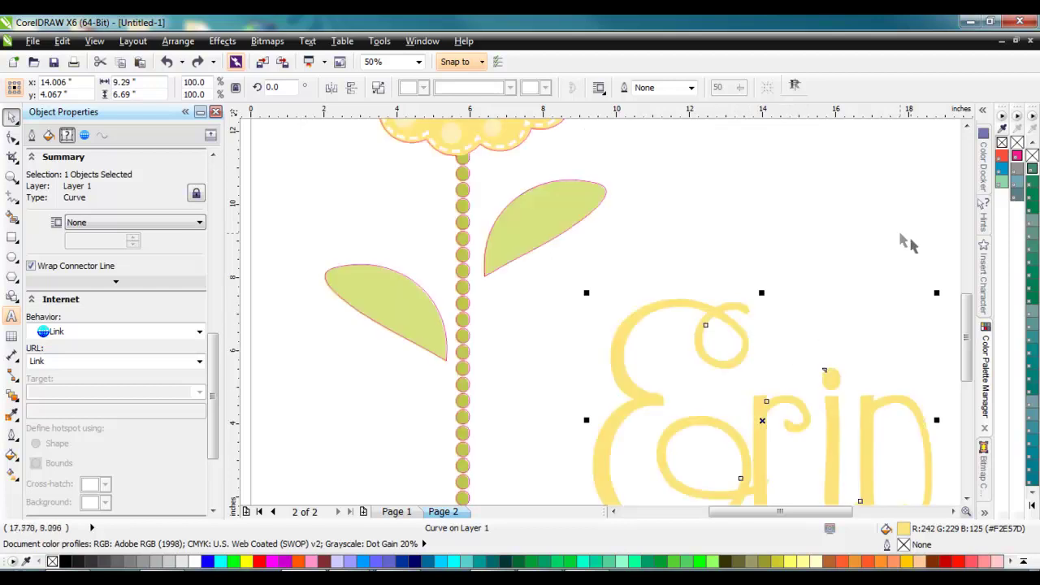
pyautogui.rightClick(1017, 156)
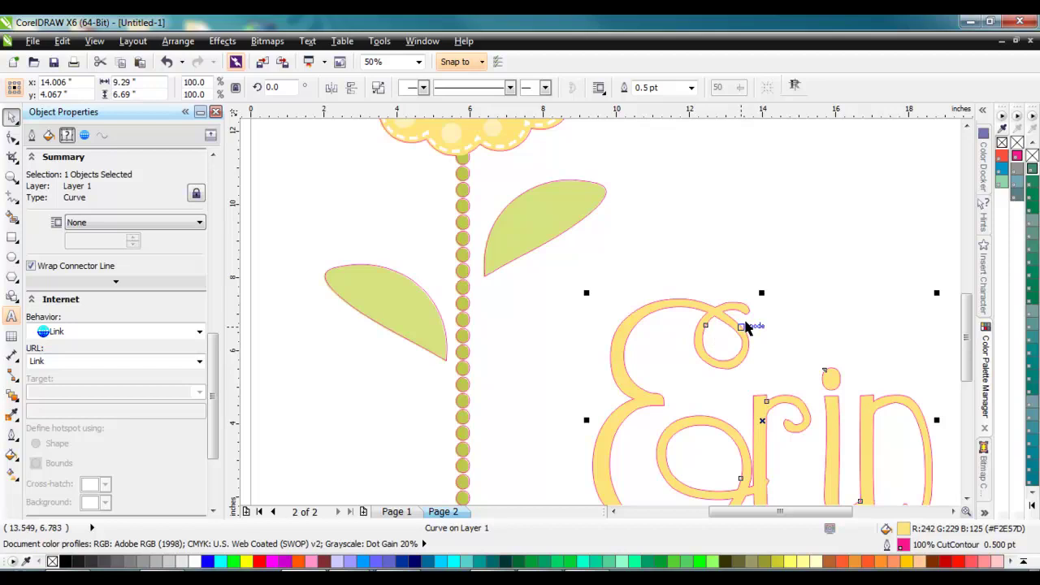
pyautogui.click(954, 511)
# - Give the Erin lettering a 10.0 pt outline sampled from its yellow fill
pyautogui.click(967, 499)
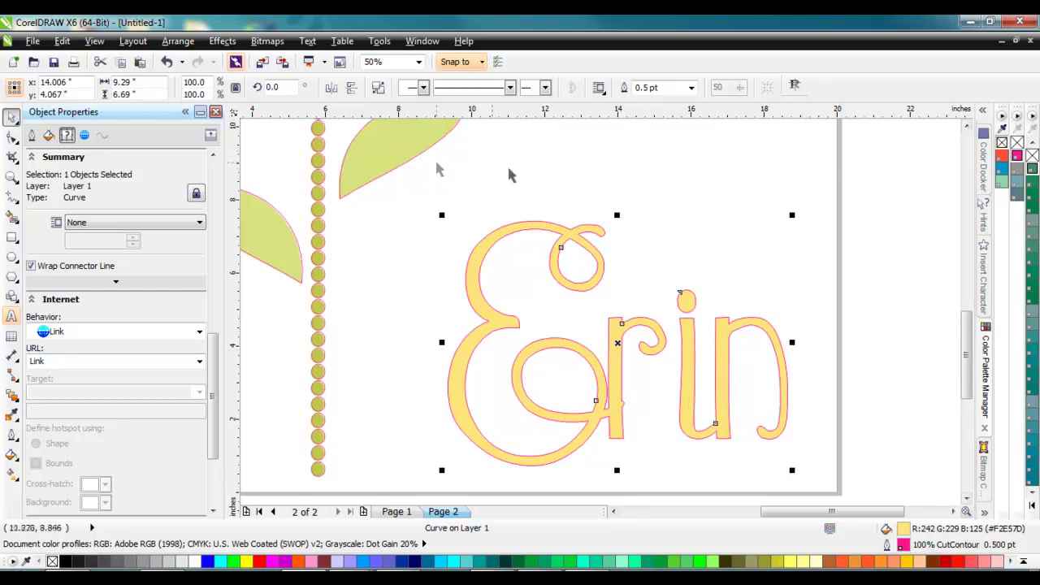
pyautogui.click(31, 136)
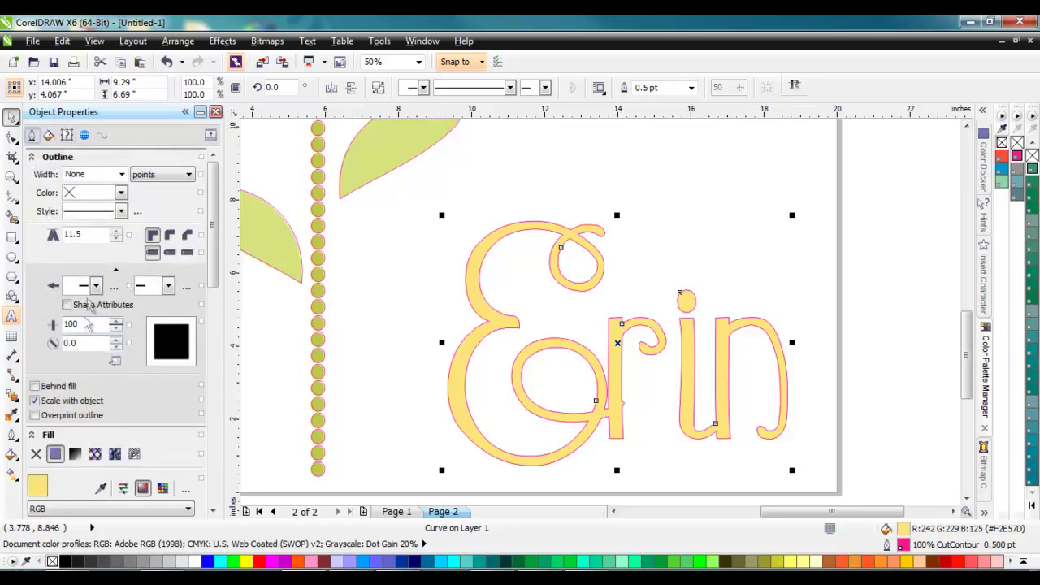
pyautogui.click(120, 192)
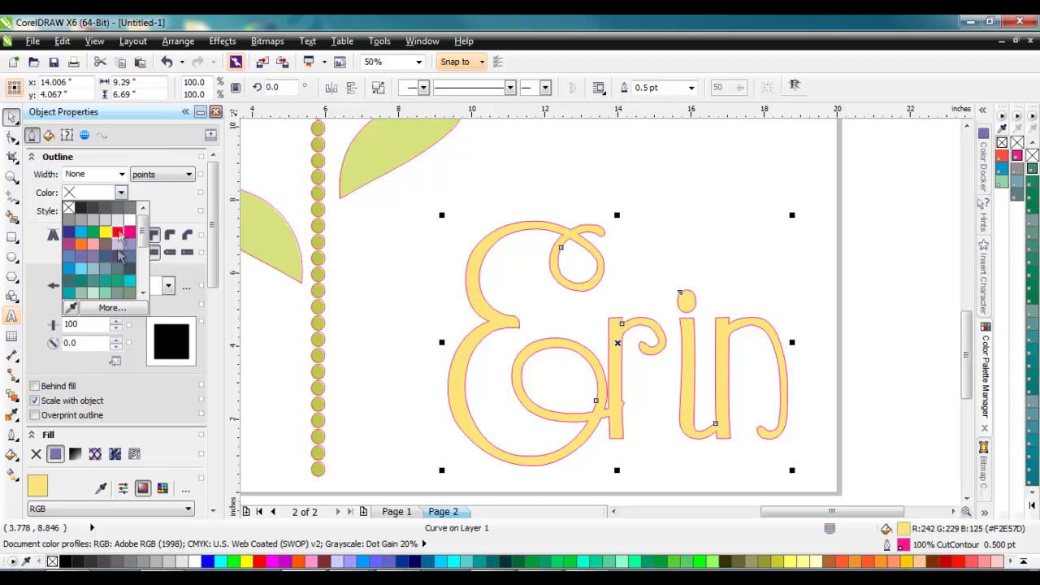
pyautogui.click(173, 206)
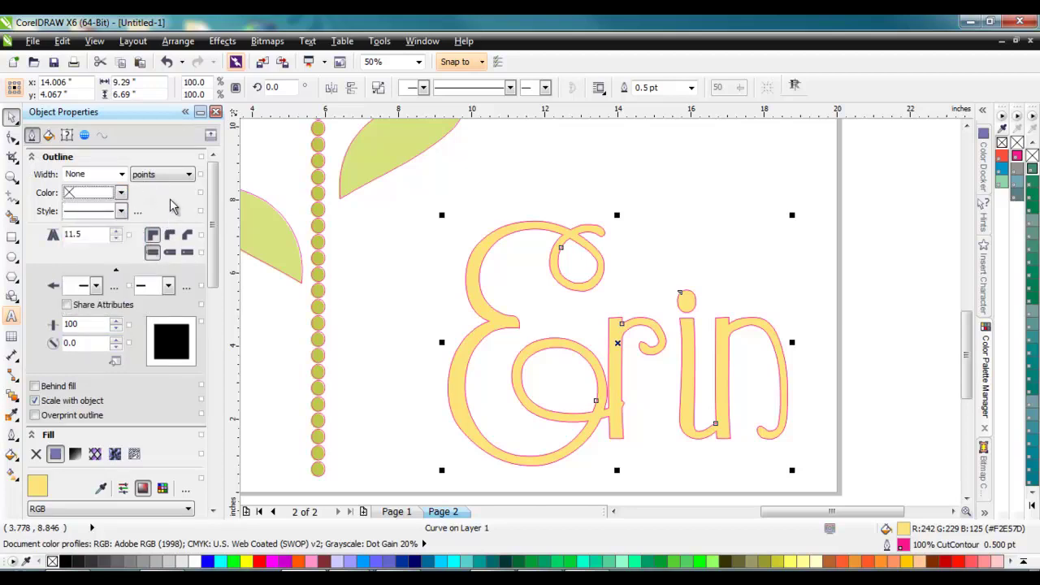
pyautogui.click(122, 174)
pyautogui.click(103, 196)
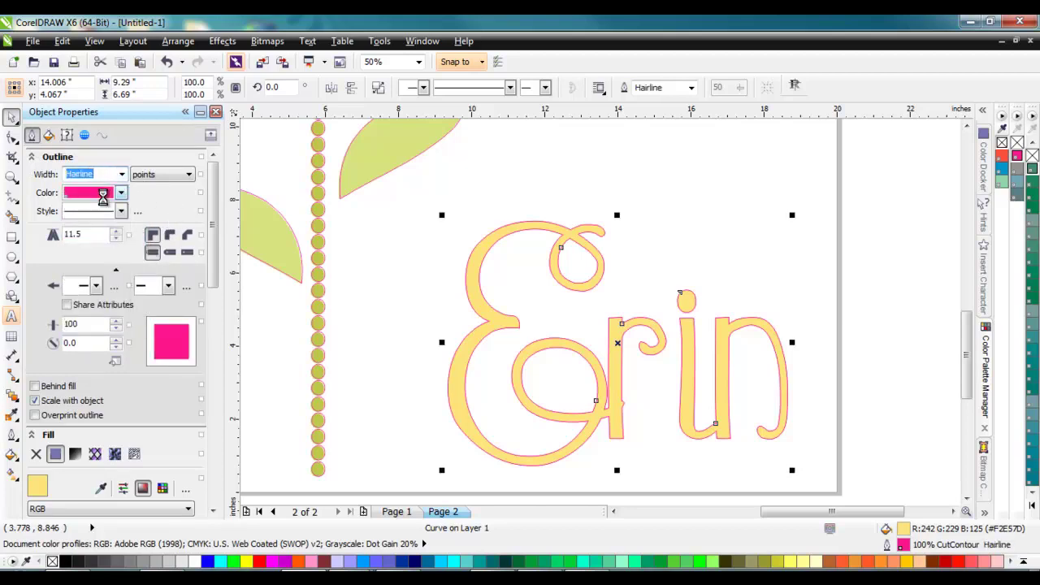
pyautogui.click(120, 192)
pyautogui.click(121, 193)
pyautogui.click(122, 174)
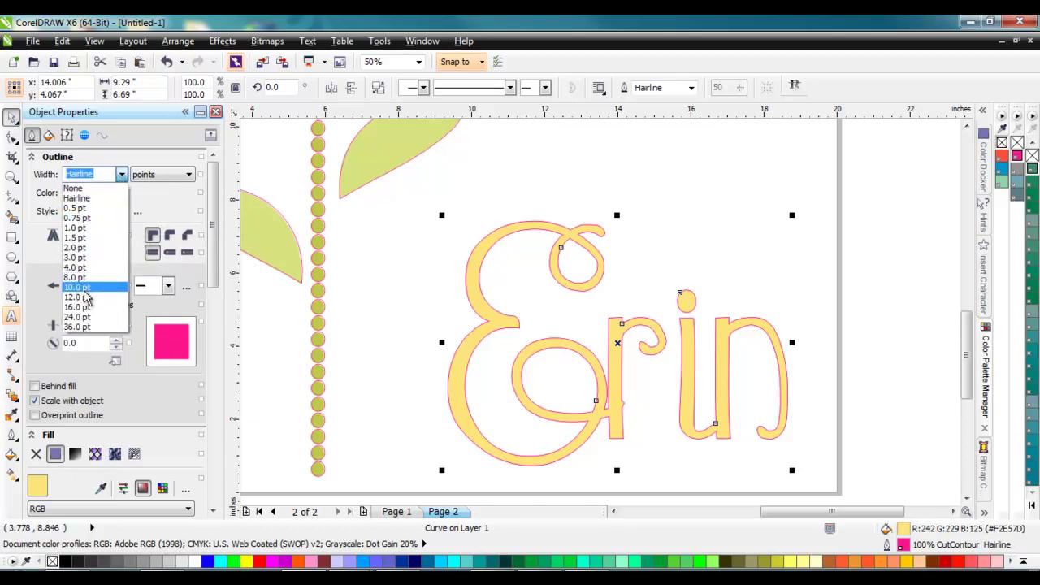
pyautogui.click(81, 288)
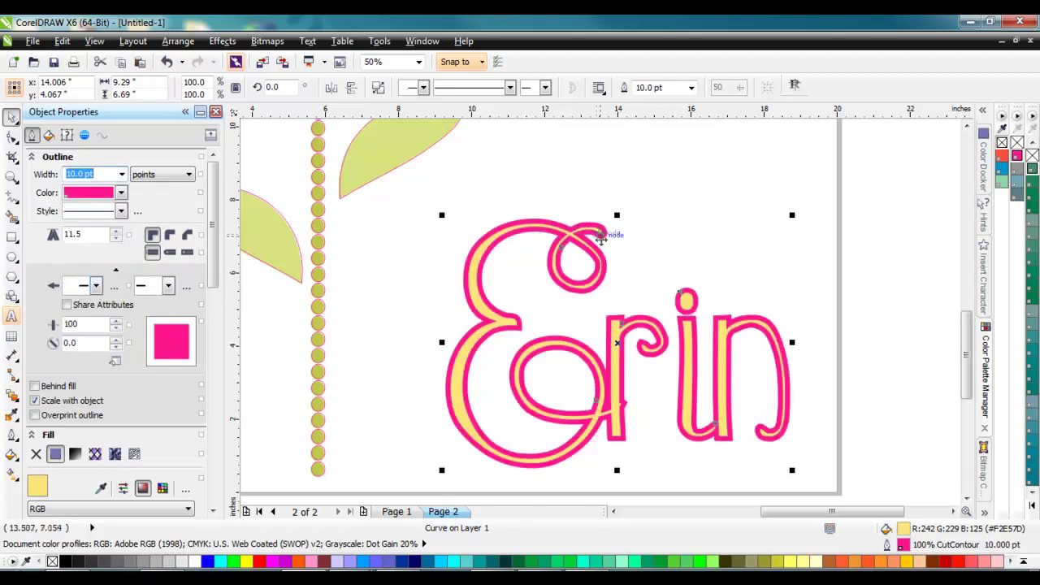
pyautogui.click(121, 193)
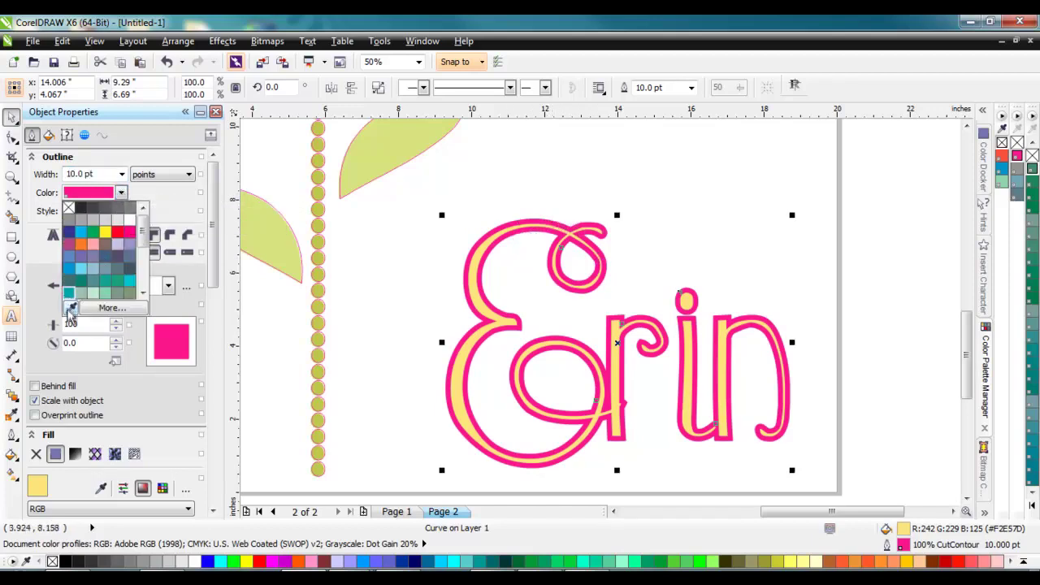
pyautogui.click(71, 308)
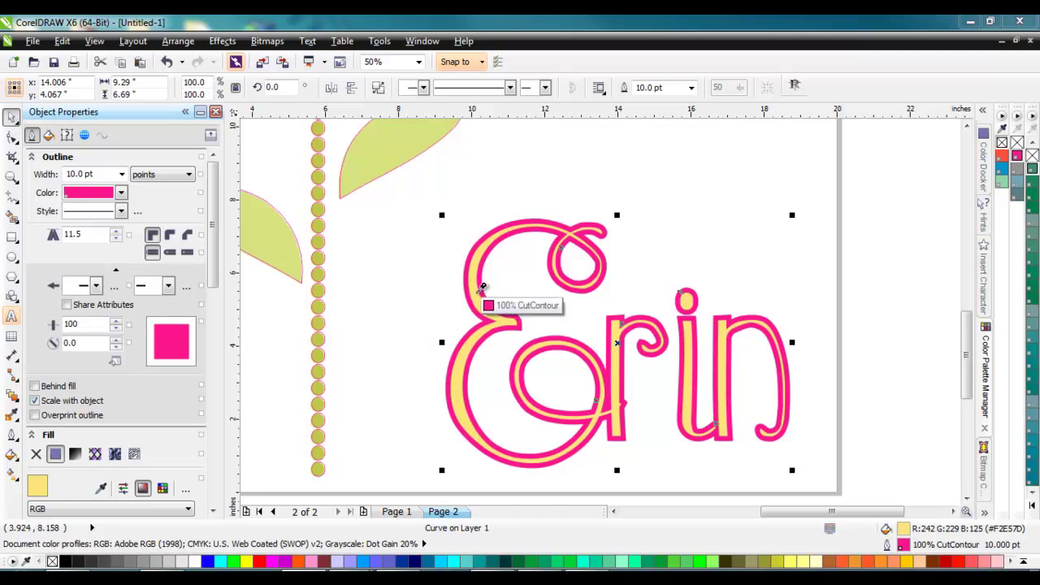
pyautogui.click(480, 288)
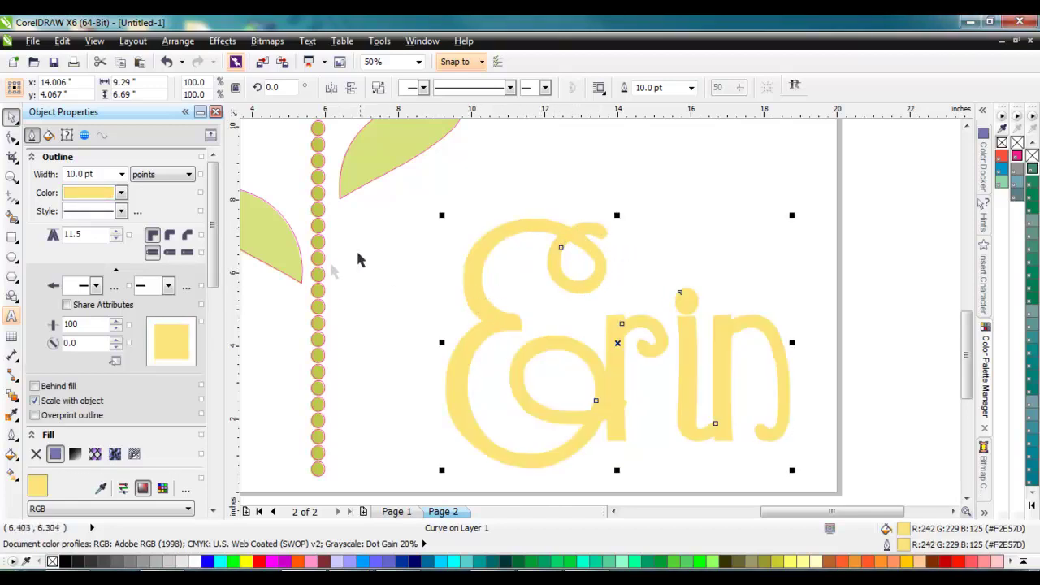
# - Send the thick yellow Erin to the back of the page and view the whole page
pyautogui.click(178, 41)
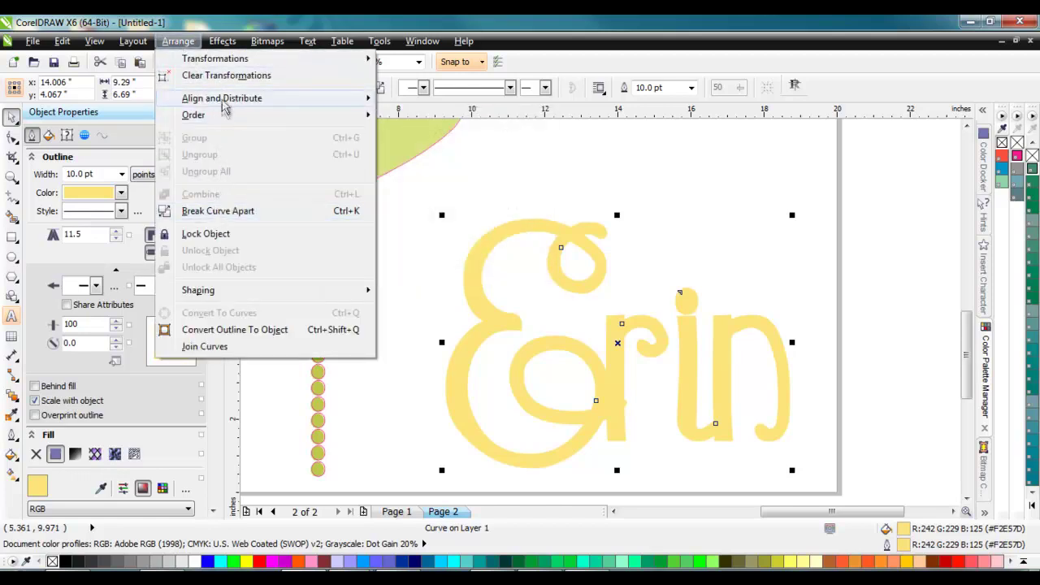
pyautogui.moveTo(226, 119)
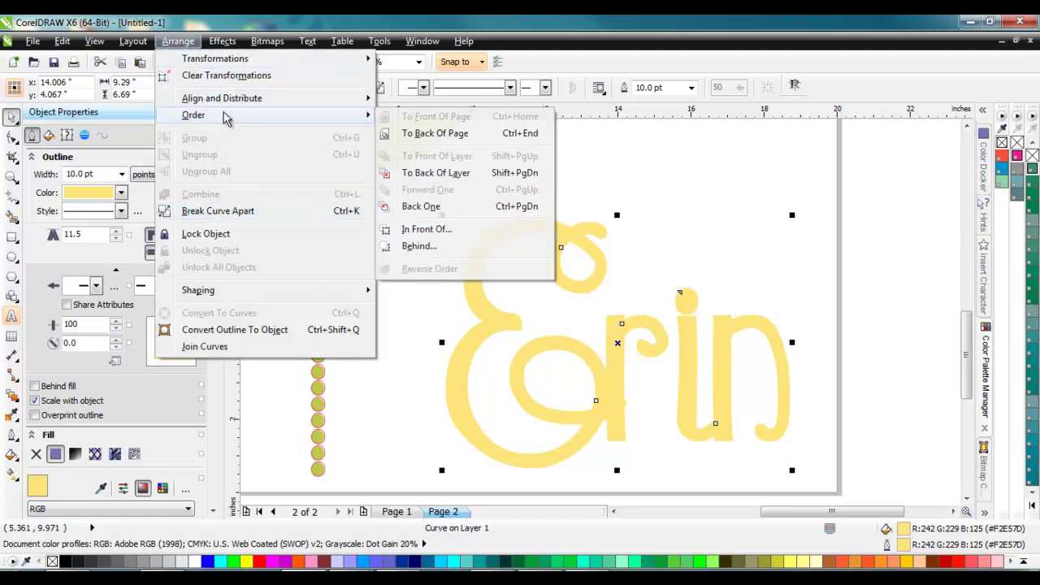
pyautogui.click(431, 135)
pyautogui.click(813, 276)
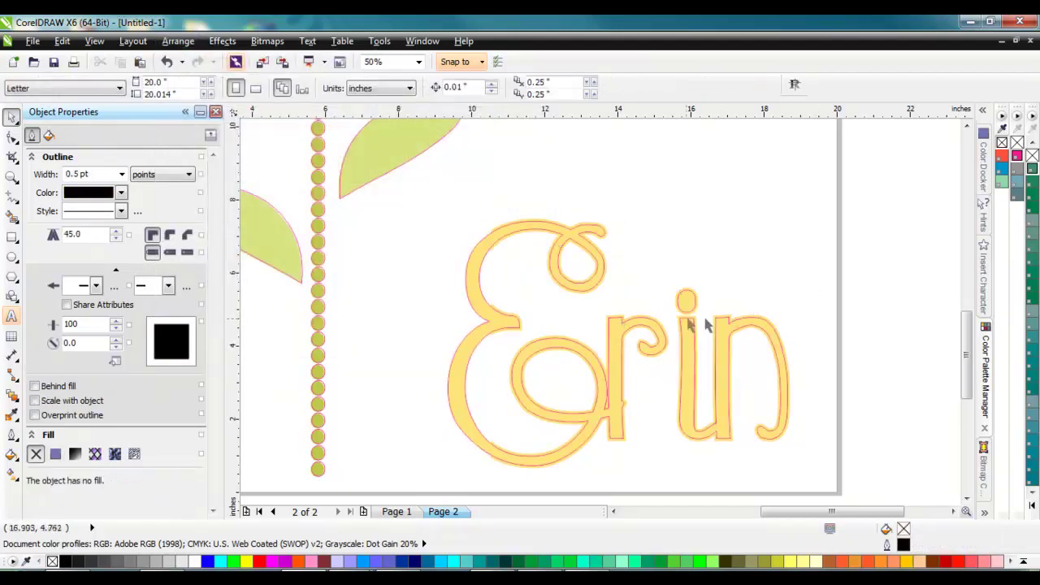
pyautogui.scroll(2, 552, 228)
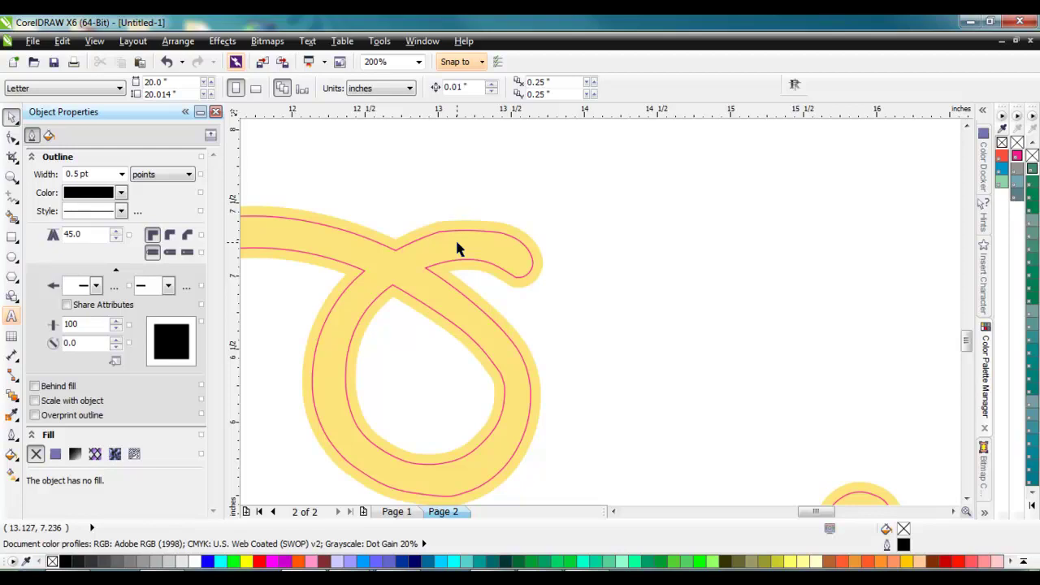
pyautogui.hotkey('shift', 'F4')
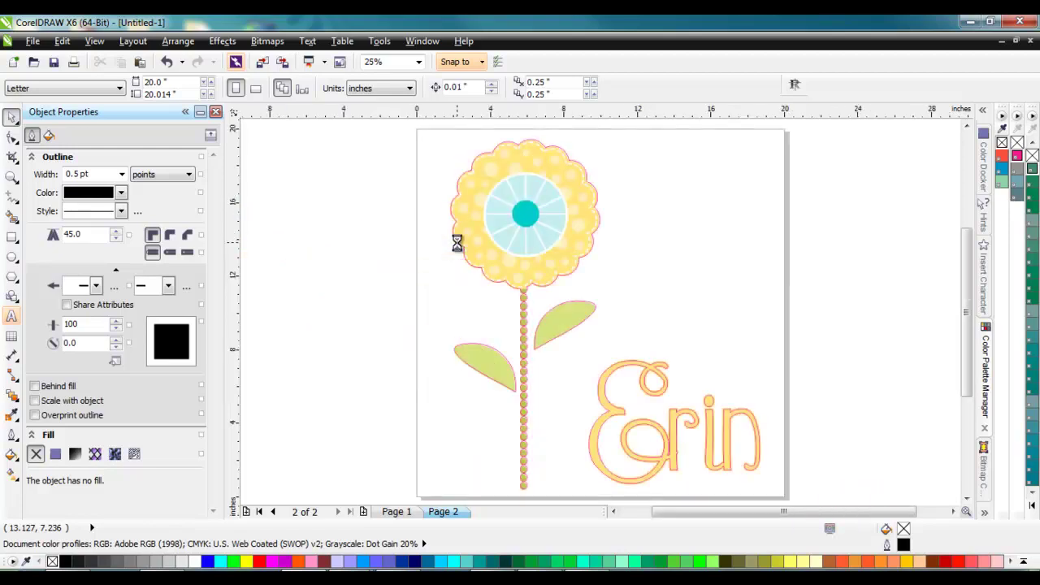
# - Combine the flower's cut-line pieces into one curve, keeping it positioned exactly over the flower
pyautogui.click(479, 177)
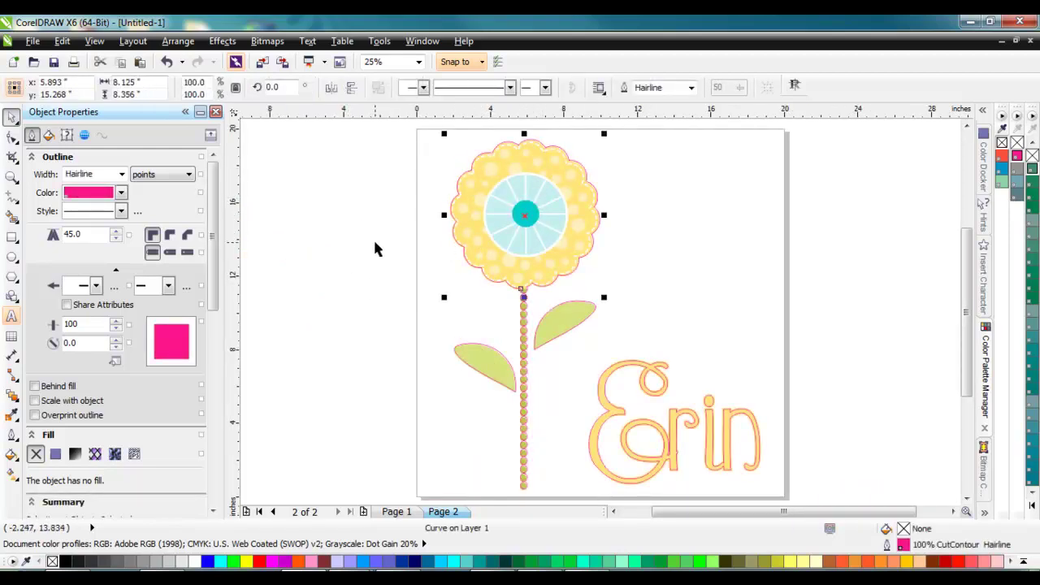
pyautogui.moveTo(375, 242); pyautogui.dragTo(603, 474)
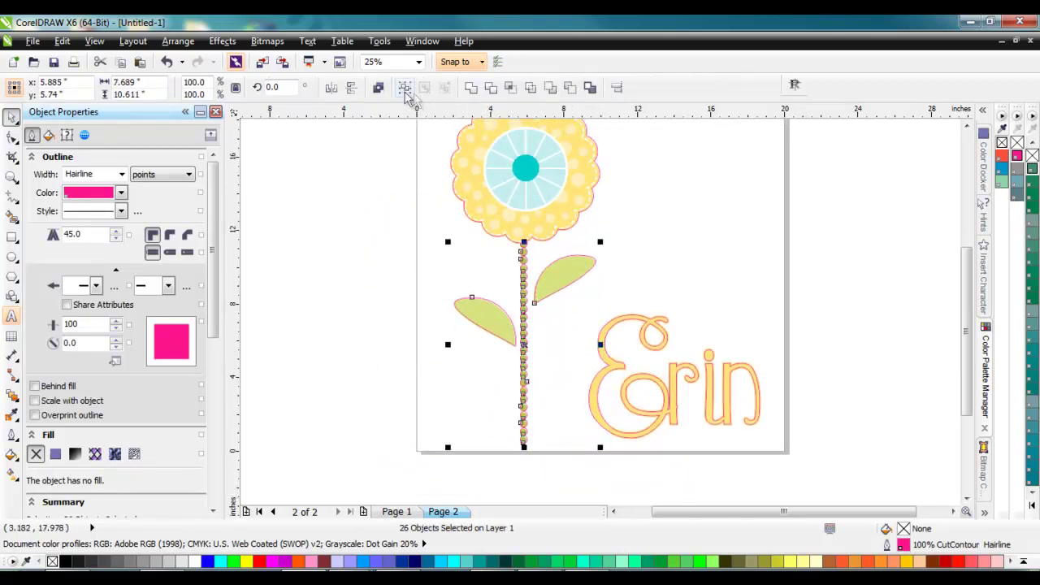
pyautogui.click(379, 88)
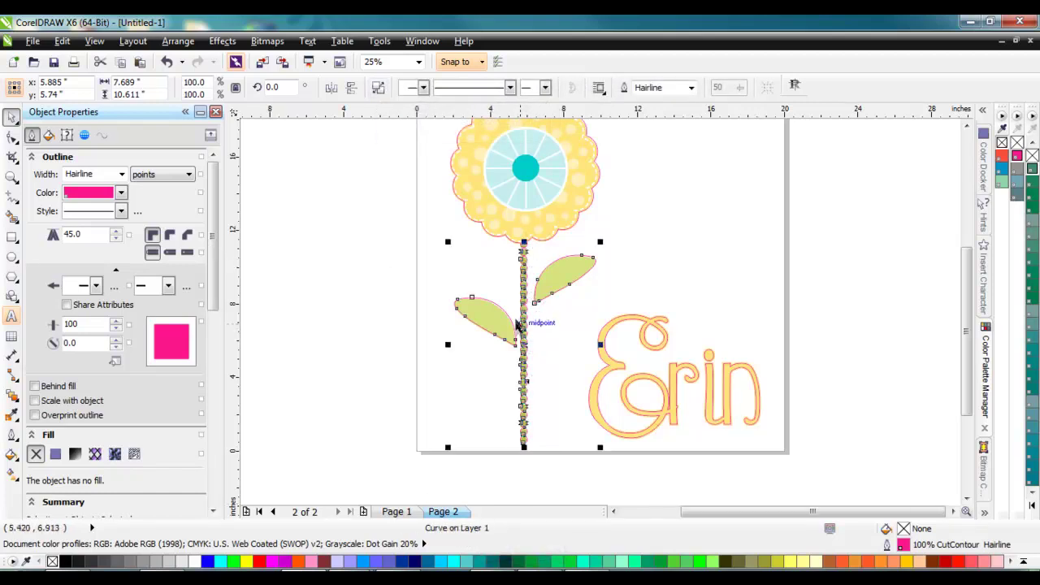
pyautogui.hotkey('ctrl', 'z')
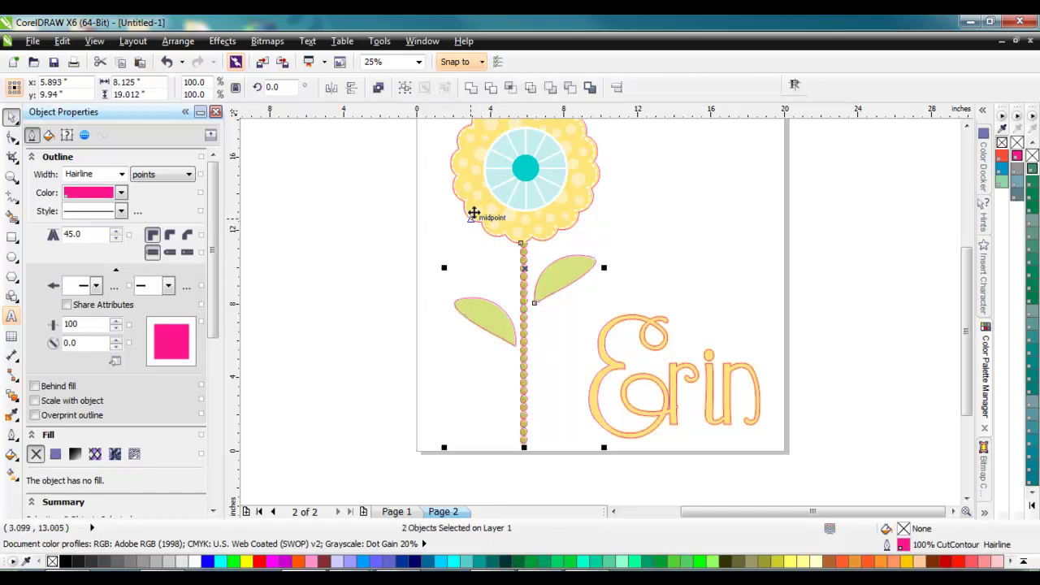
pyautogui.click(378, 87)
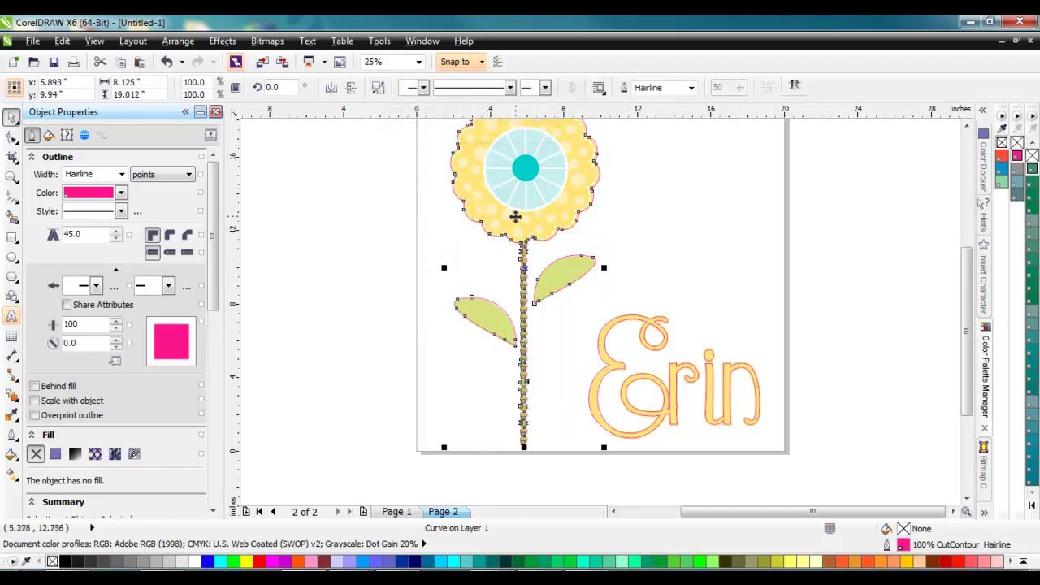
pyautogui.moveTo(515, 216); pyautogui.dragTo(356, 232)
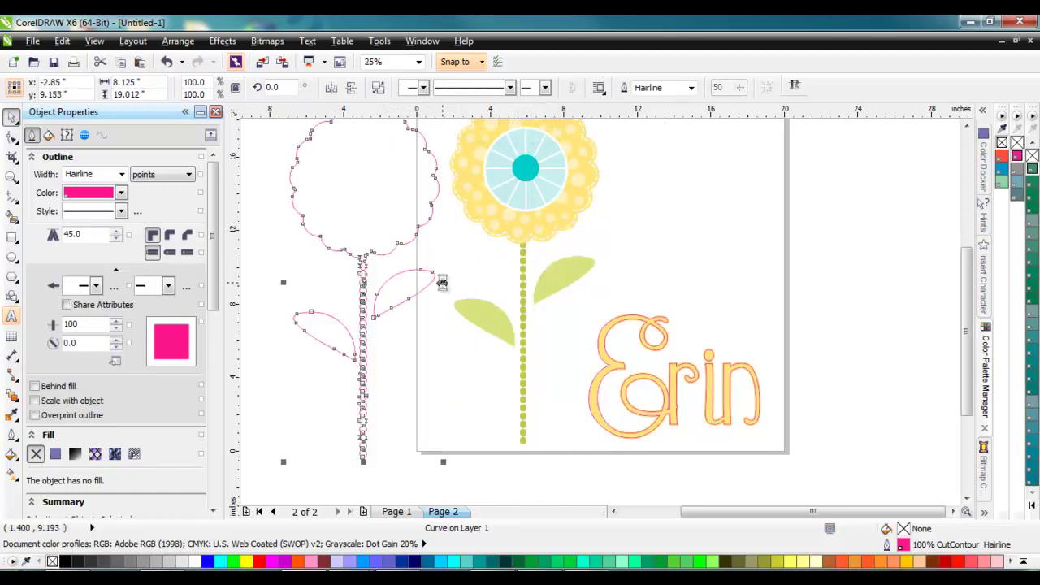
pyautogui.hotkey('ctrl', 'z')
pyautogui.scroll(1, 484, 215)
pyautogui.scroll(1, 475, 225)
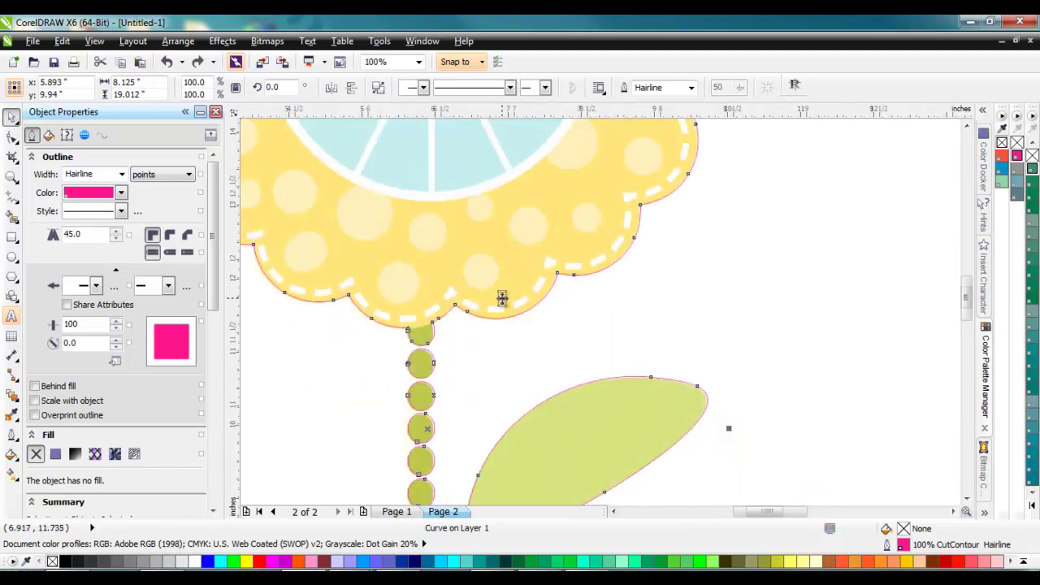
pyautogui.scroll(1, 502, 297)
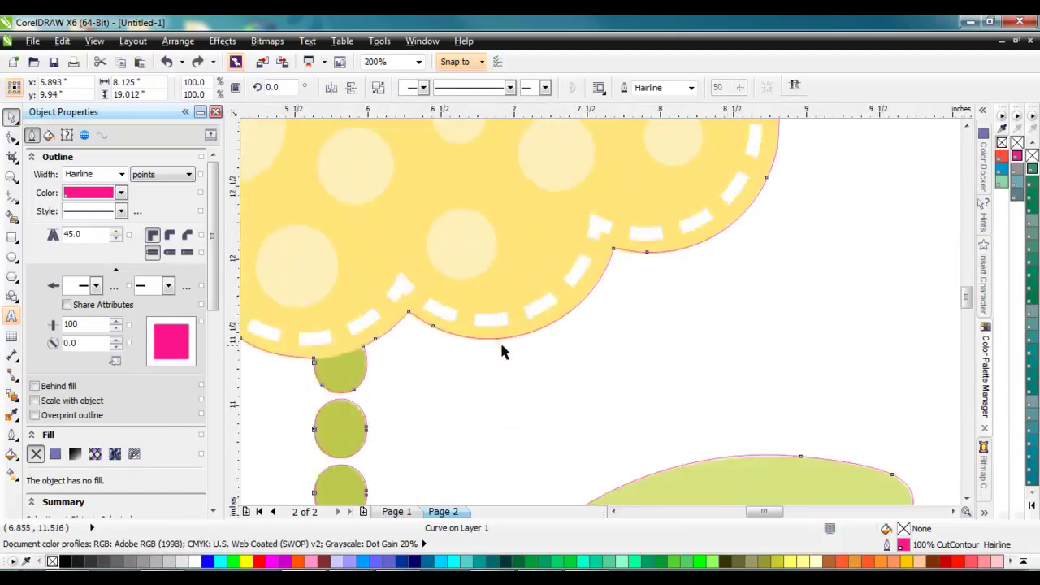
# - Apply an inside contour to the flower cut line with the offset reduced to 0.01 inch
pyautogui.click(15, 398)
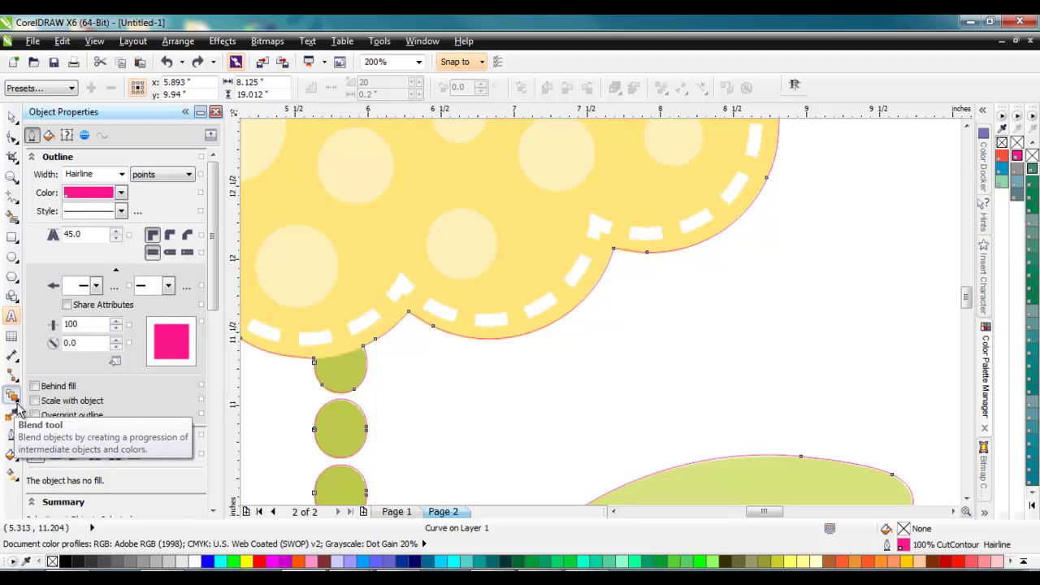
pyautogui.click(18, 398)
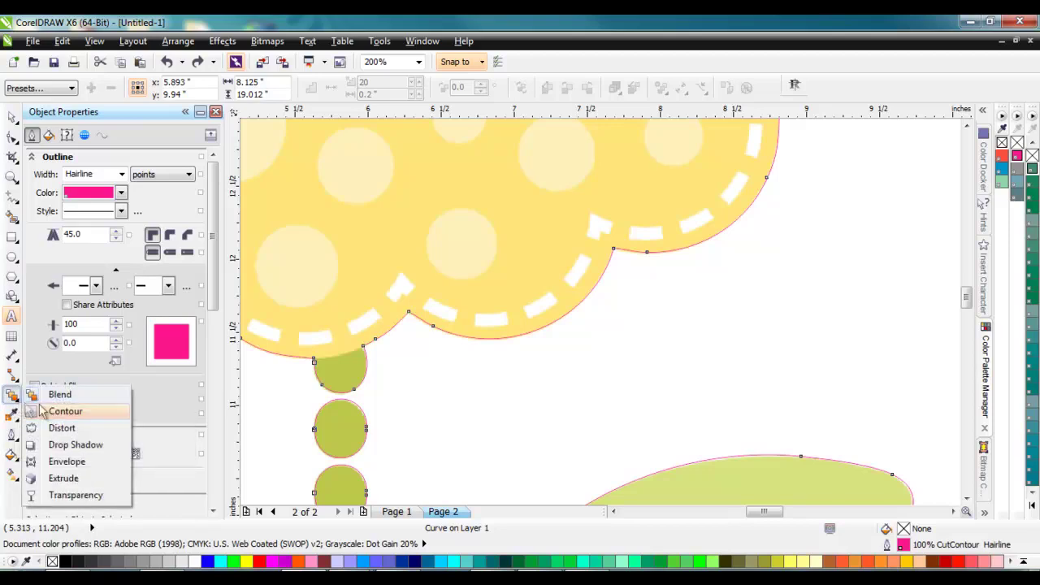
pyautogui.click(65, 411)
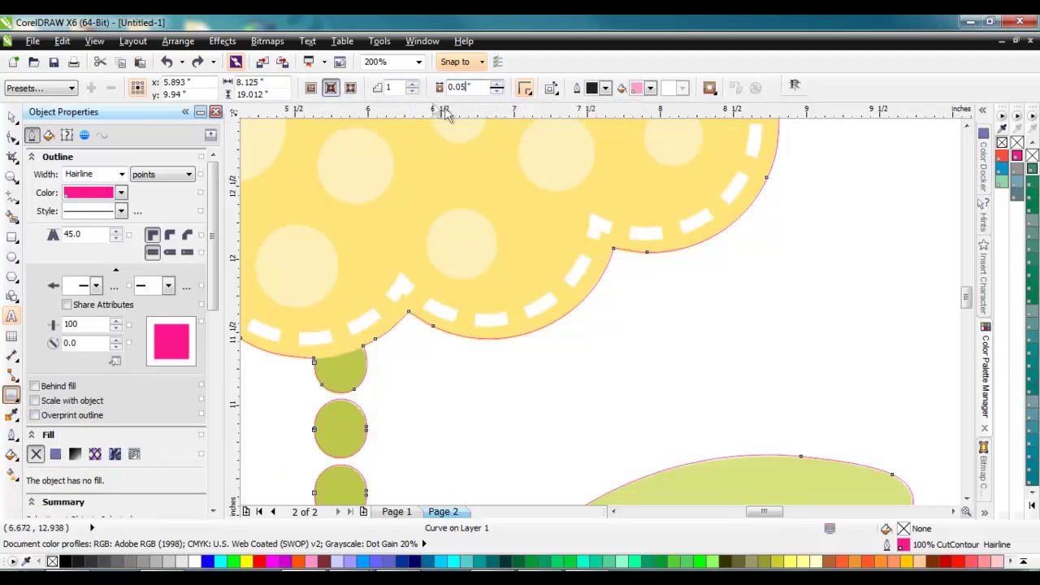
pyautogui.click(331, 90)
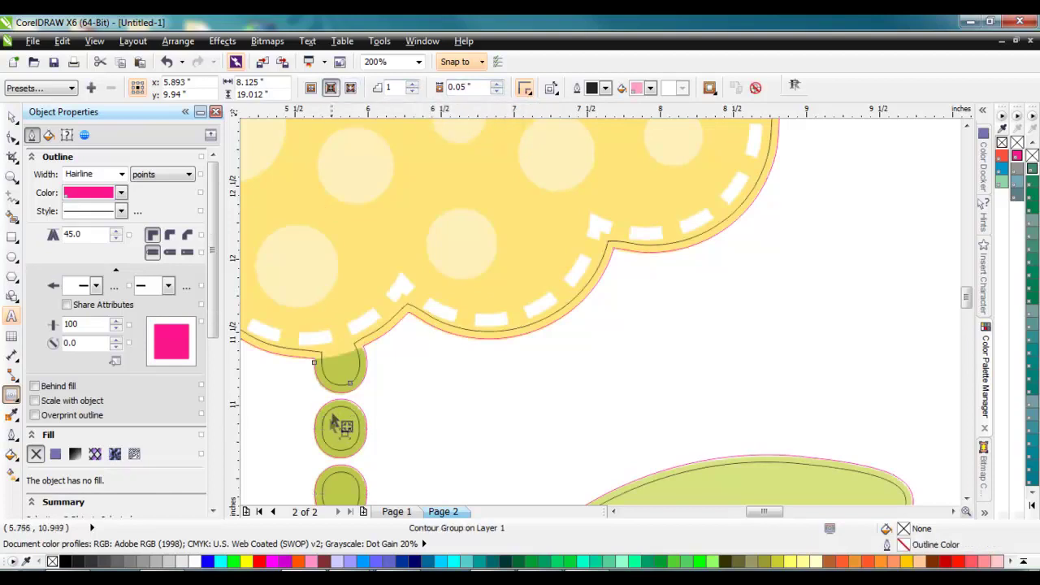
pyautogui.click(496, 91)
pyautogui.click(497, 91)
pyautogui.click(497, 91)
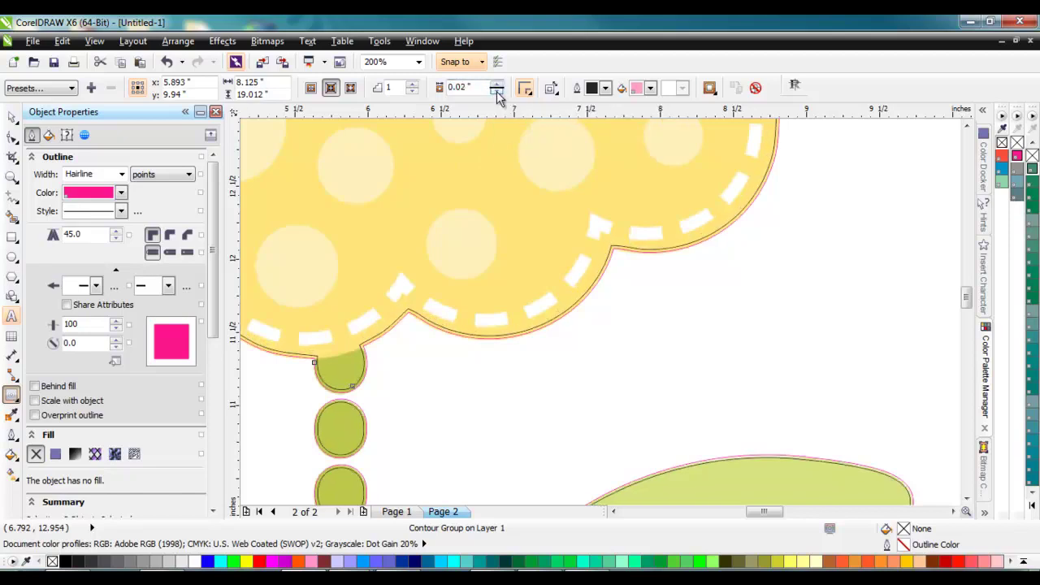
pyautogui.click(496, 91)
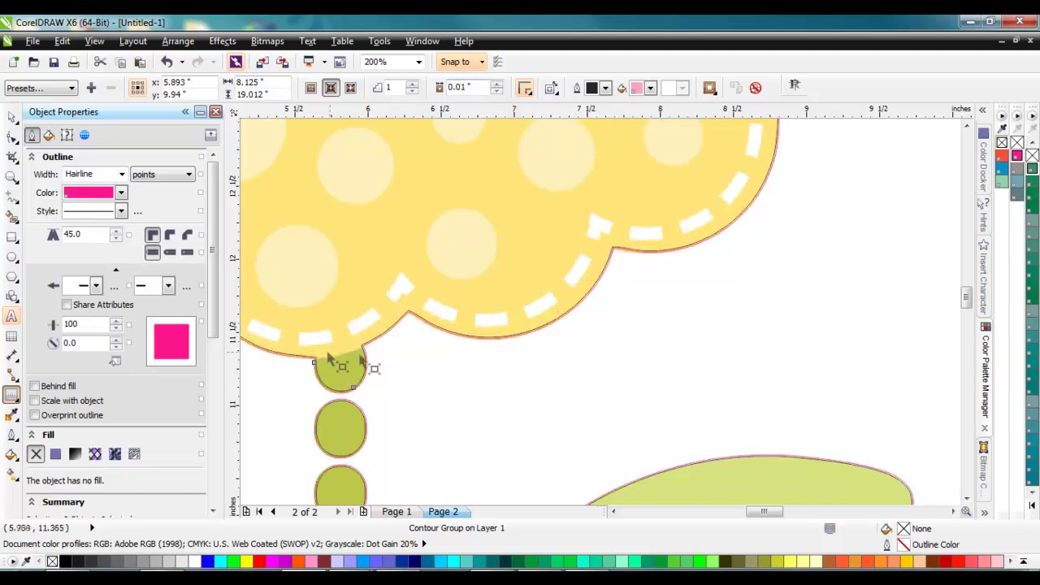
pyautogui.scroll(2, 348, 349)
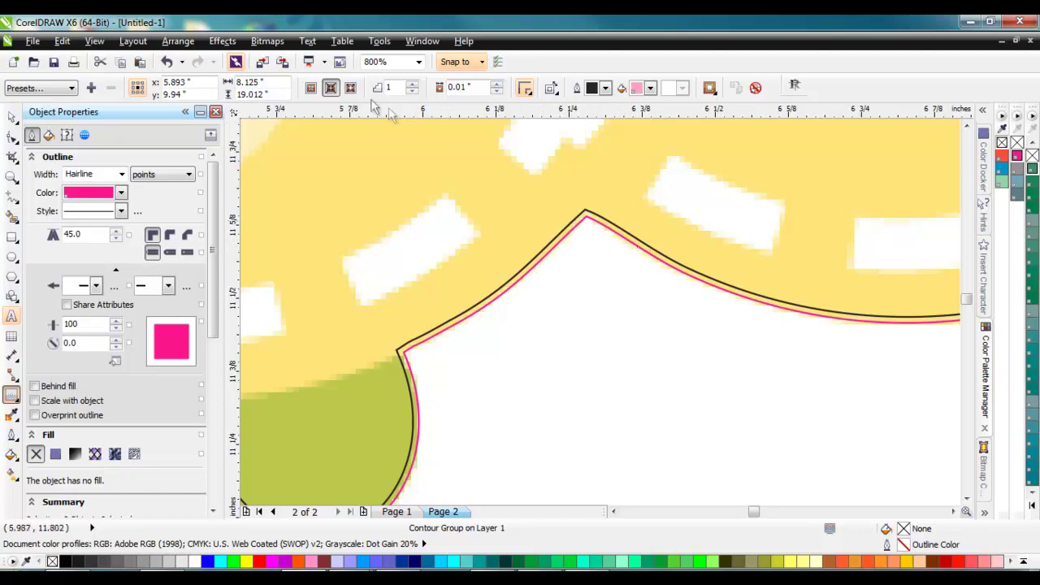
# - Break the flower's contour group apart into separate curves
pyautogui.click(179, 42)
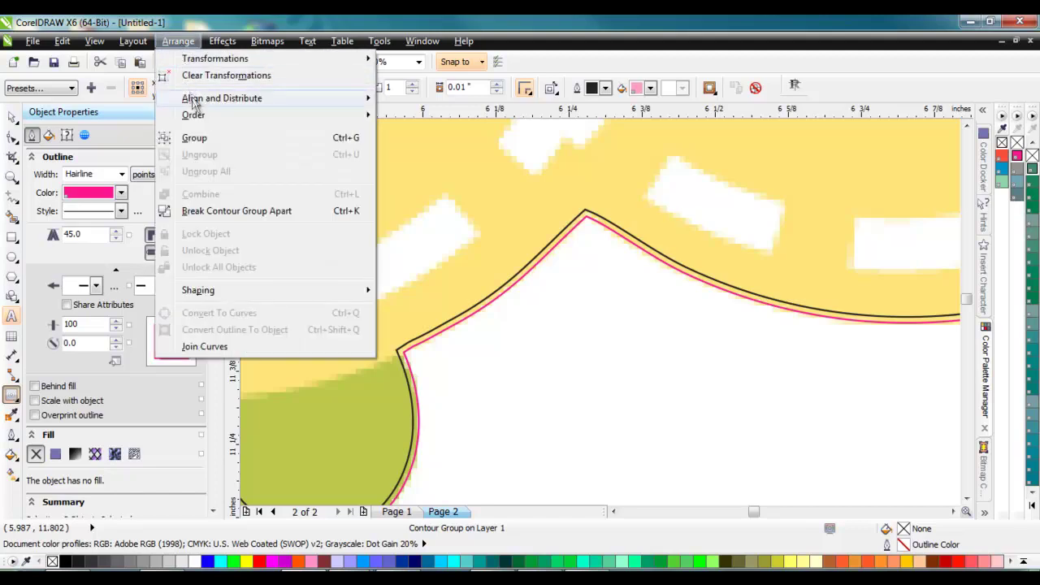
pyautogui.click(250, 208)
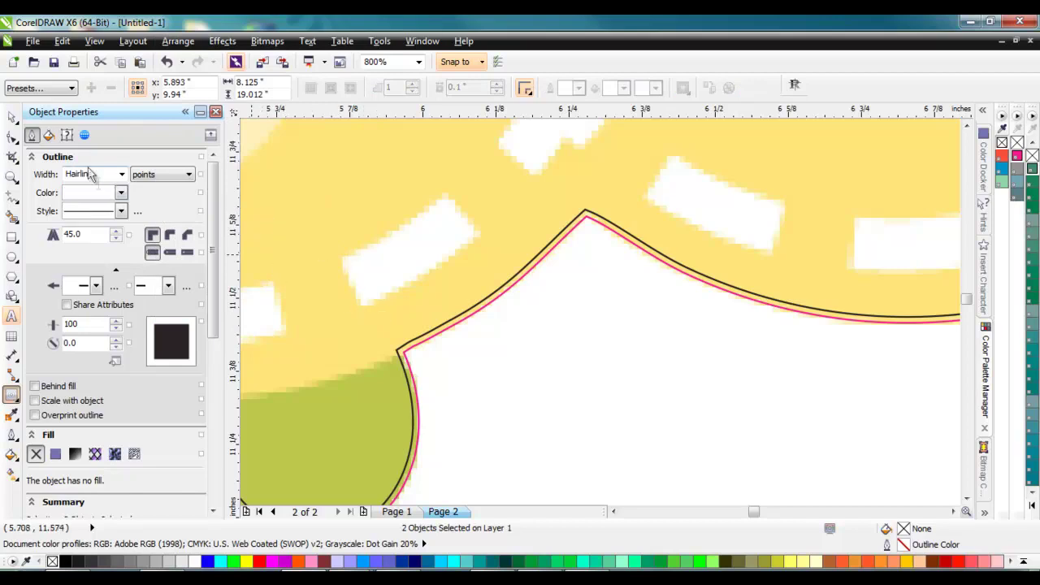
pyautogui.click(12, 118)
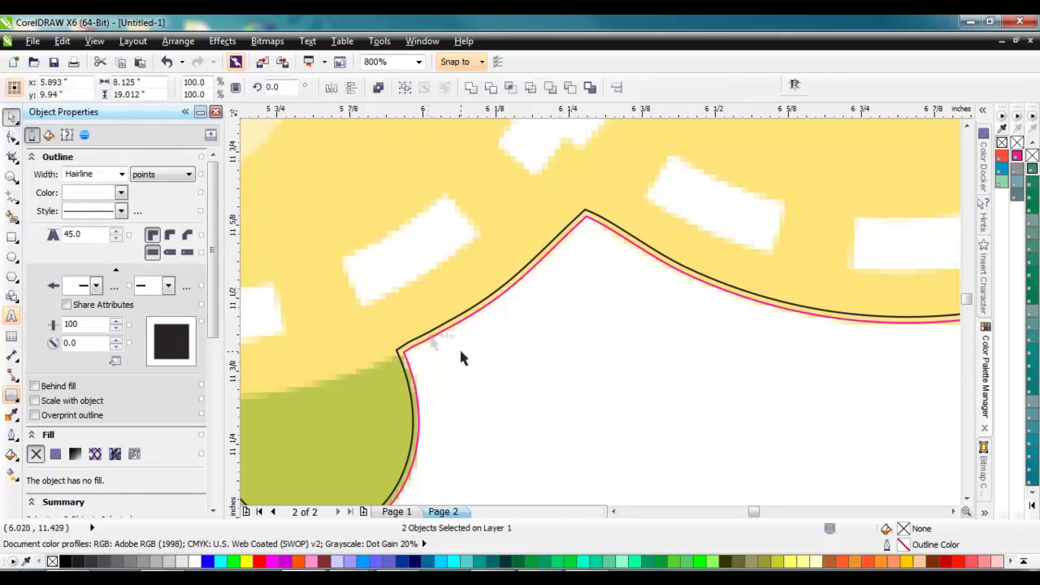
pyautogui.click(710, 439)
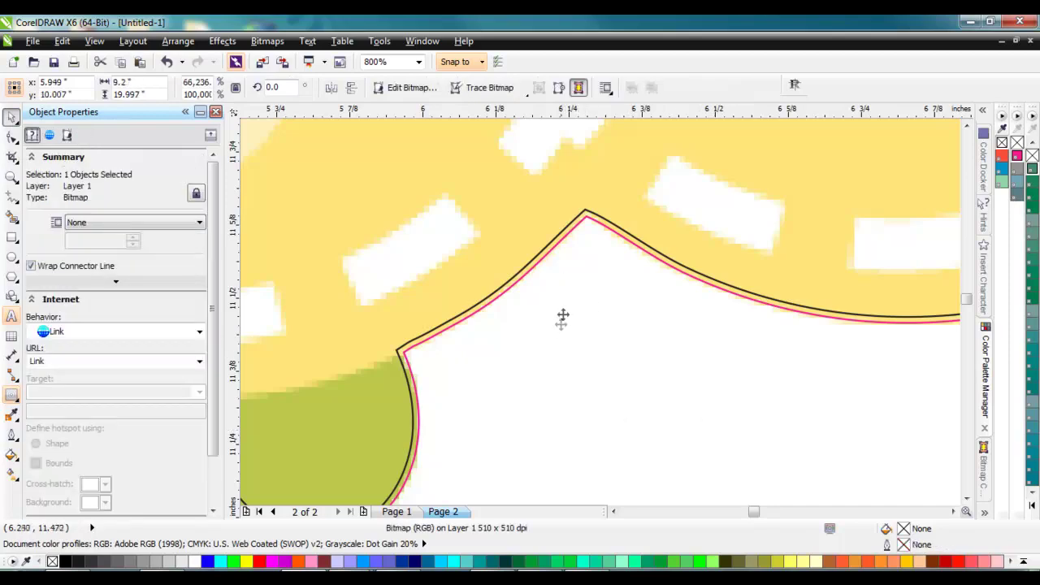
pyautogui.scroll(-5, 567, 325)
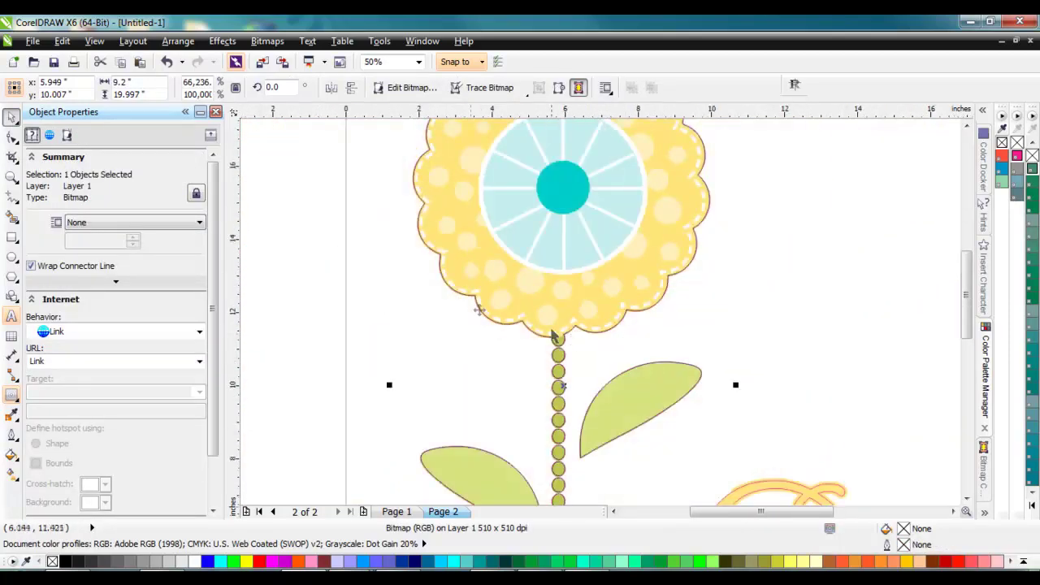
pyautogui.click(286, 262)
pyautogui.scroll(4, 421, 236)
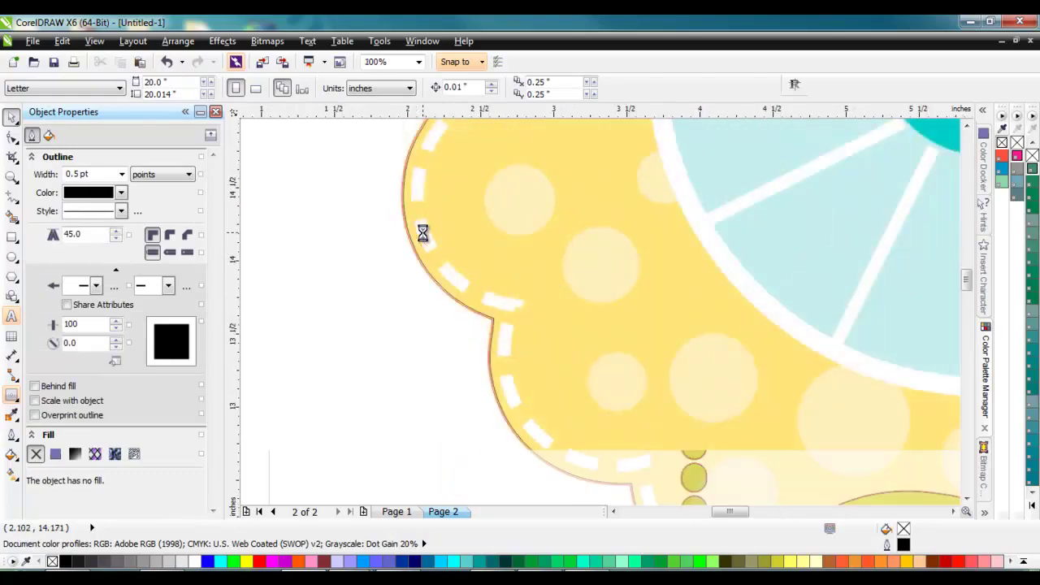
pyautogui.scroll(-4, 333, 272)
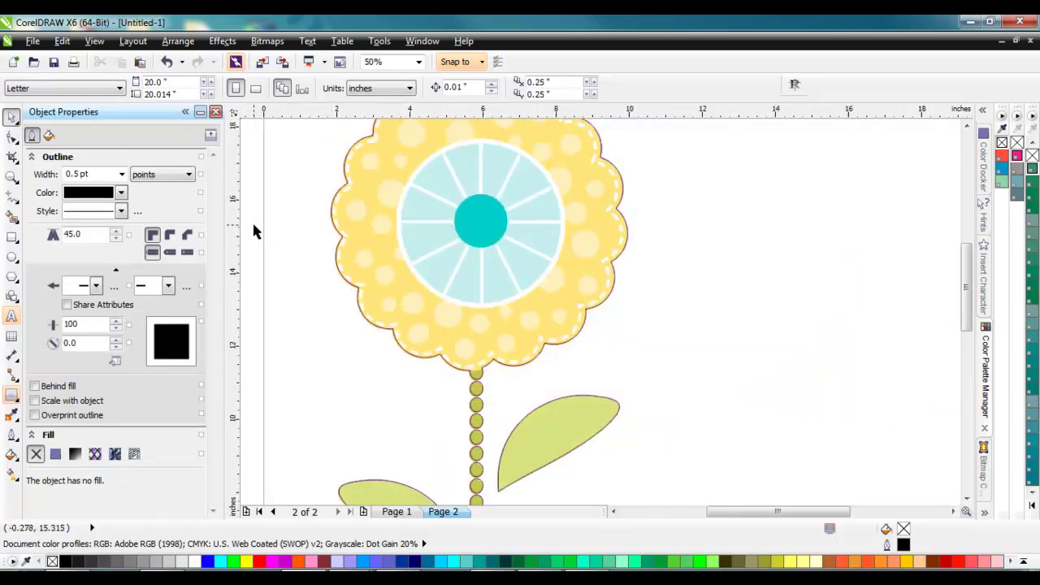
pyautogui.scroll(5, 337, 272)
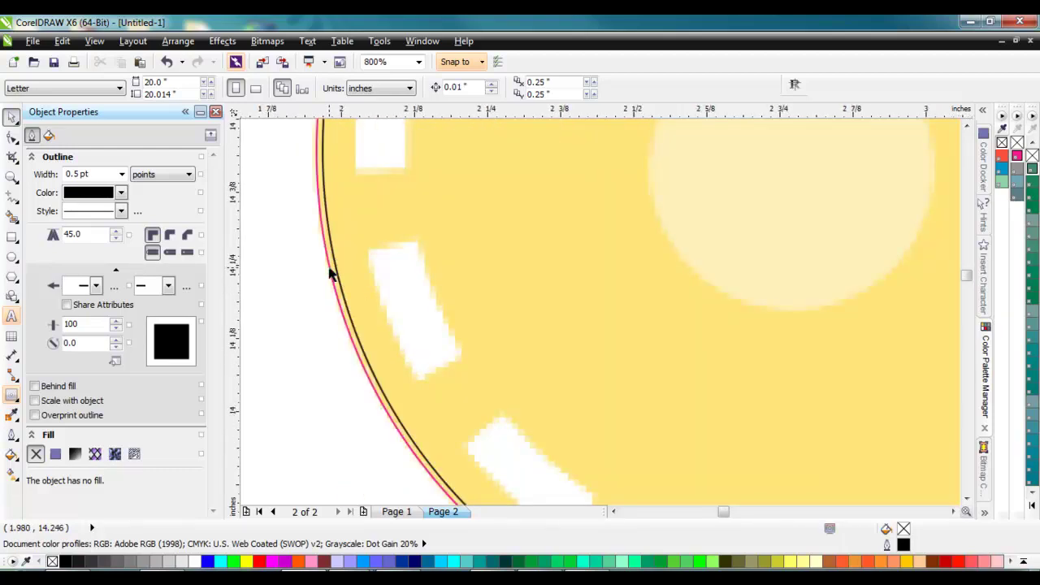
# - Delete the original pink cut line and give the inset contour line a CutContour outline
pyautogui.click(330, 274)
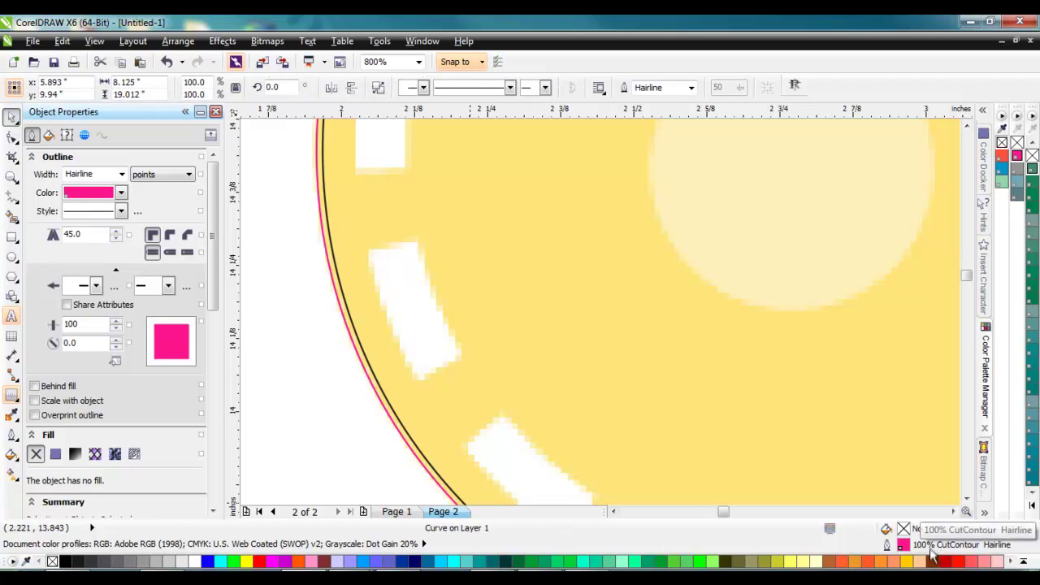
pyautogui.press('Delete')
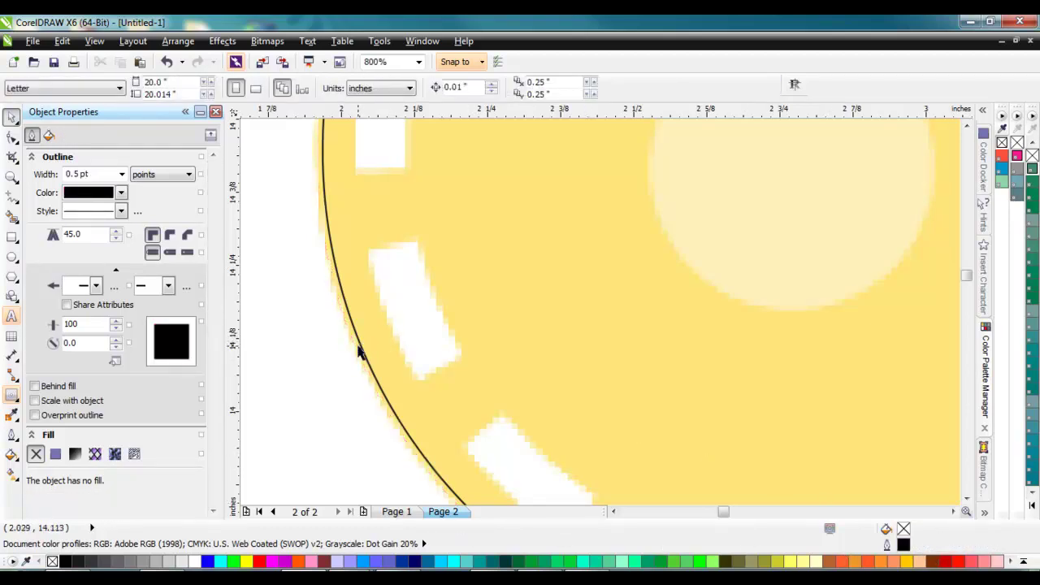
pyautogui.click(362, 351)
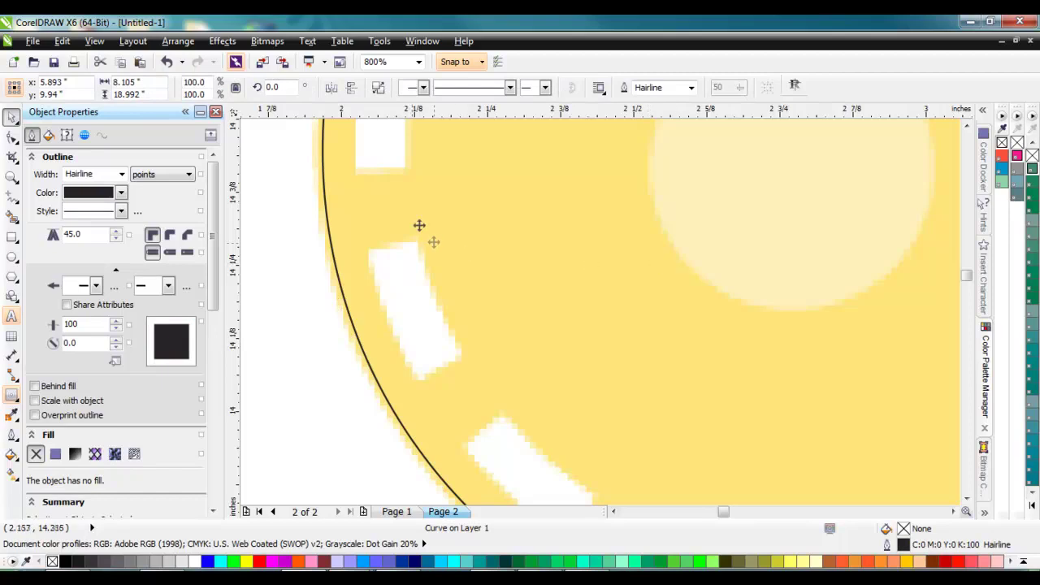
pyautogui.rightClick(1020, 160)
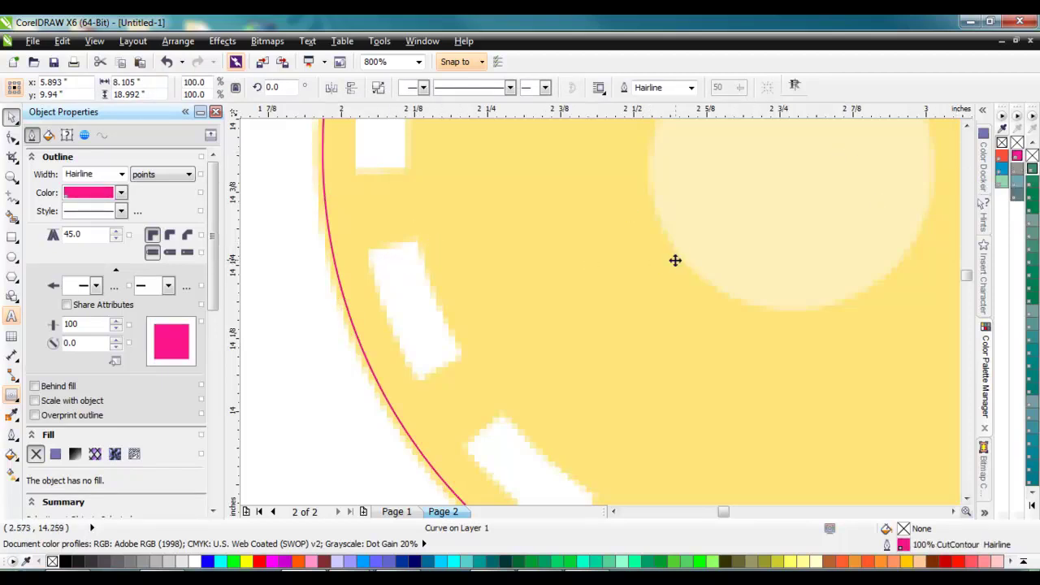
pyautogui.scroll(-10, 504, 273)
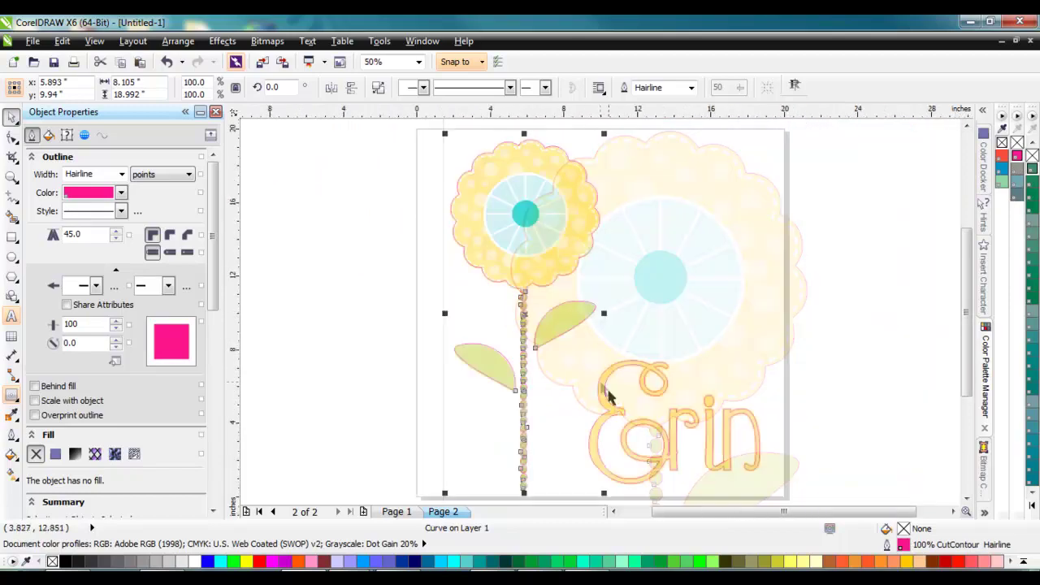
pyautogui.click(328, 322)
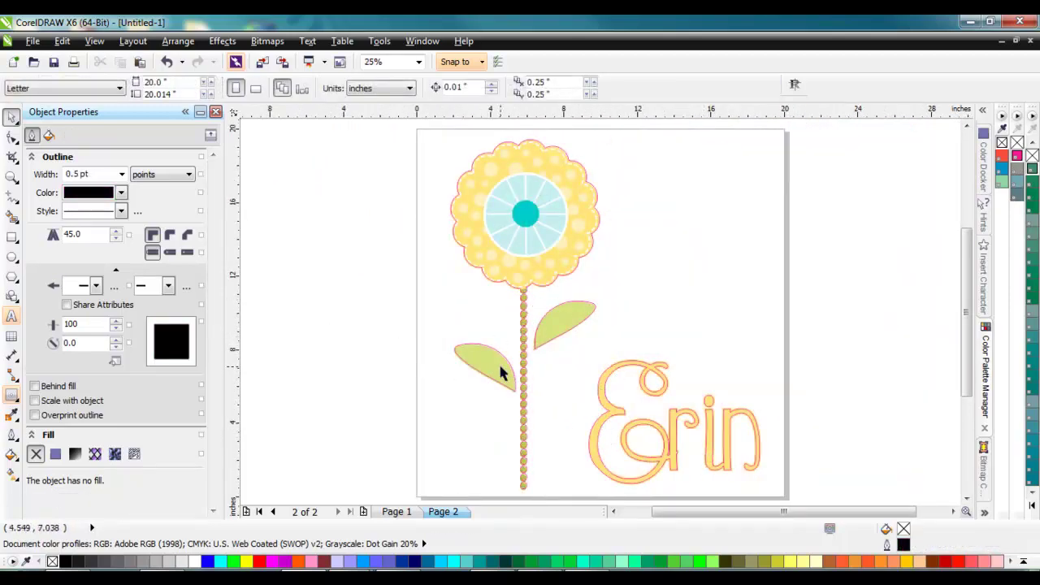
pyautogui.press('z')
pyautogui.moveTo(466, 307); pyautogui.dragTo(622, 424)
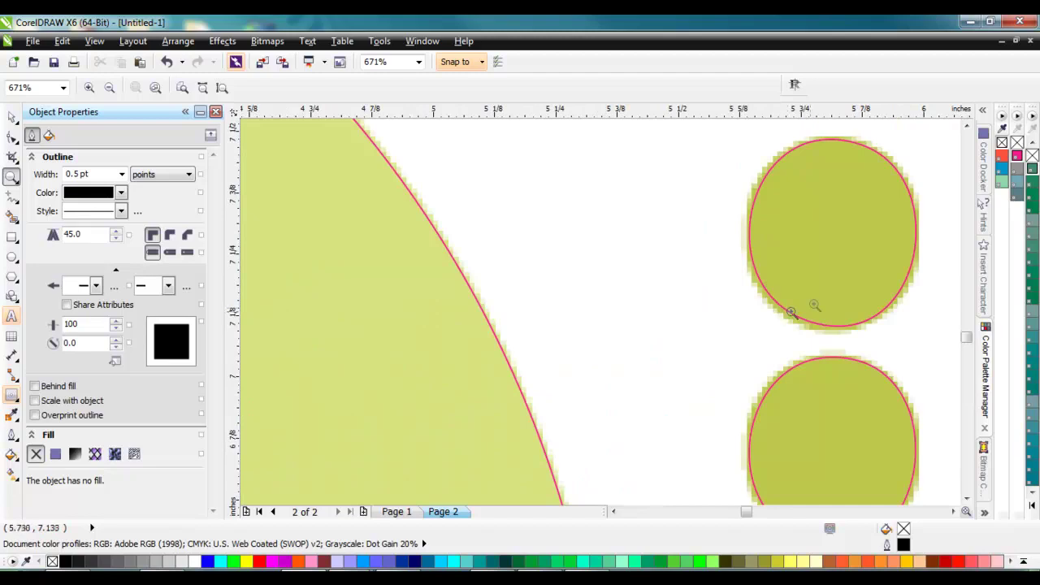
pyautogui.hotkey('shift', 'F4')
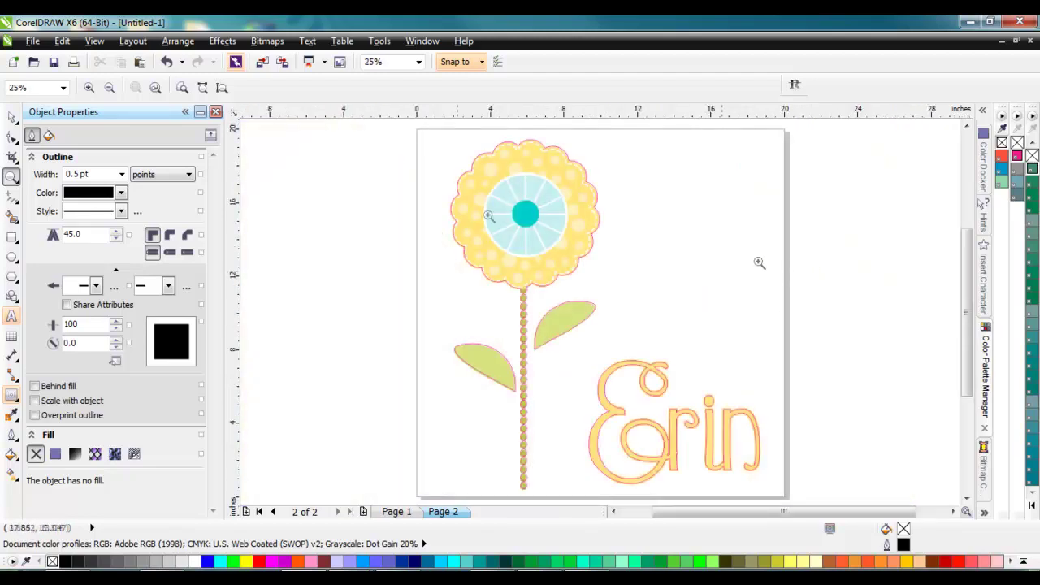
pyautogui.click(11, 116)
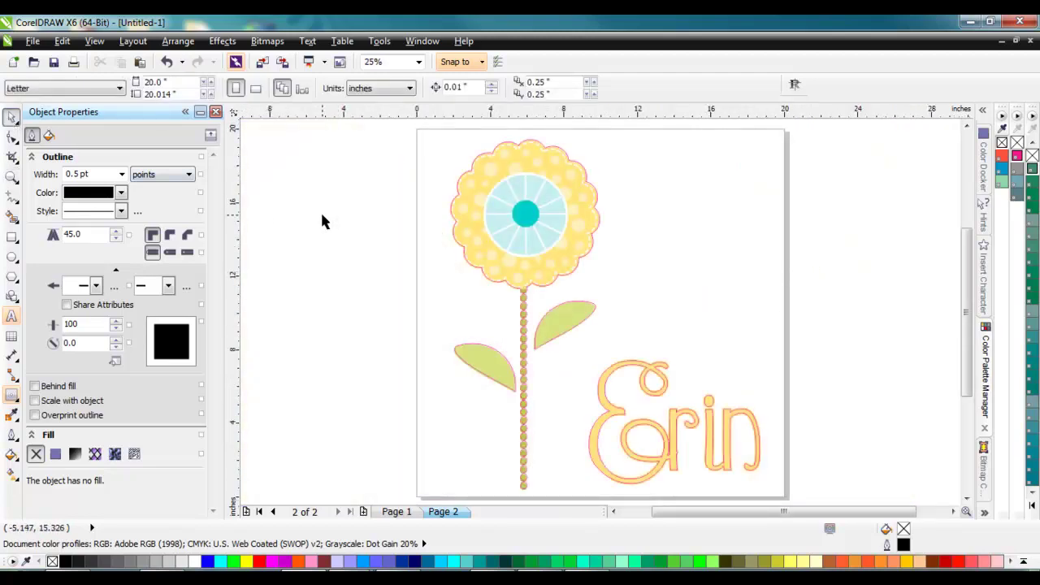